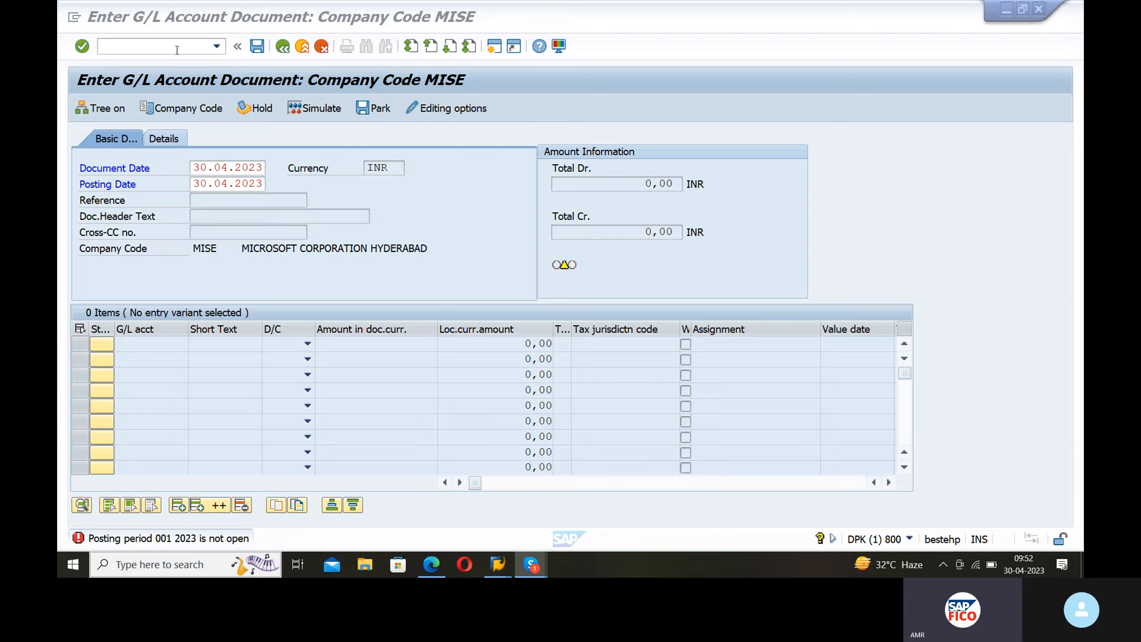
Restart the G/L account document entry with a blank form using transaction code /NFB50.
{"action": "left_click", "coordinate": [176, 50]}
{"action": "type", "text": "/"}
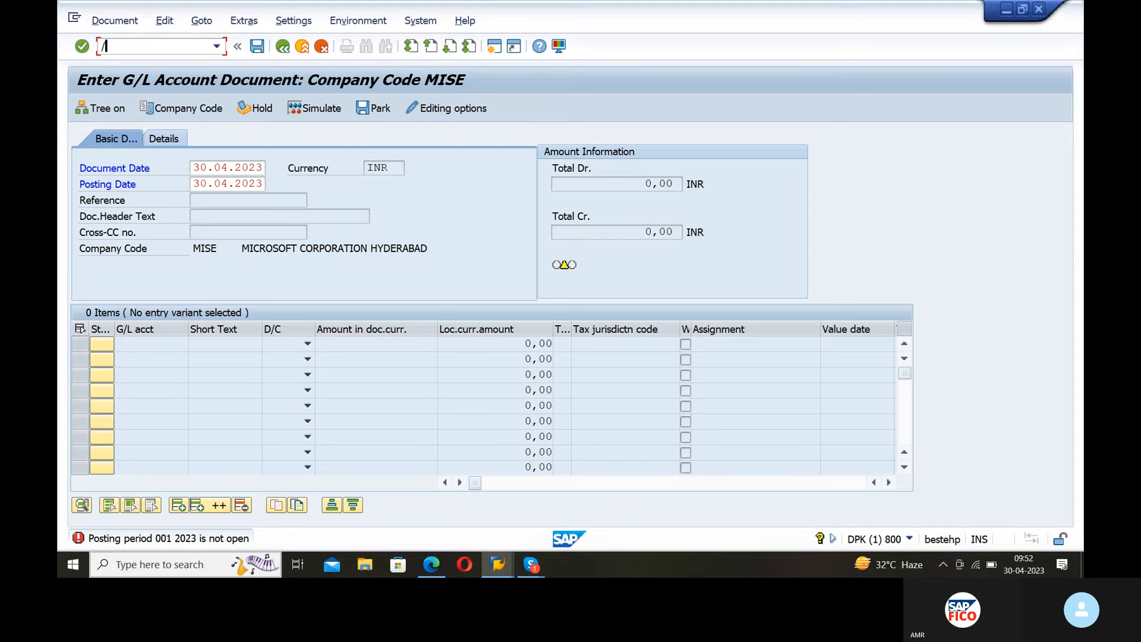
{"action": "type", "text": "NFB"}
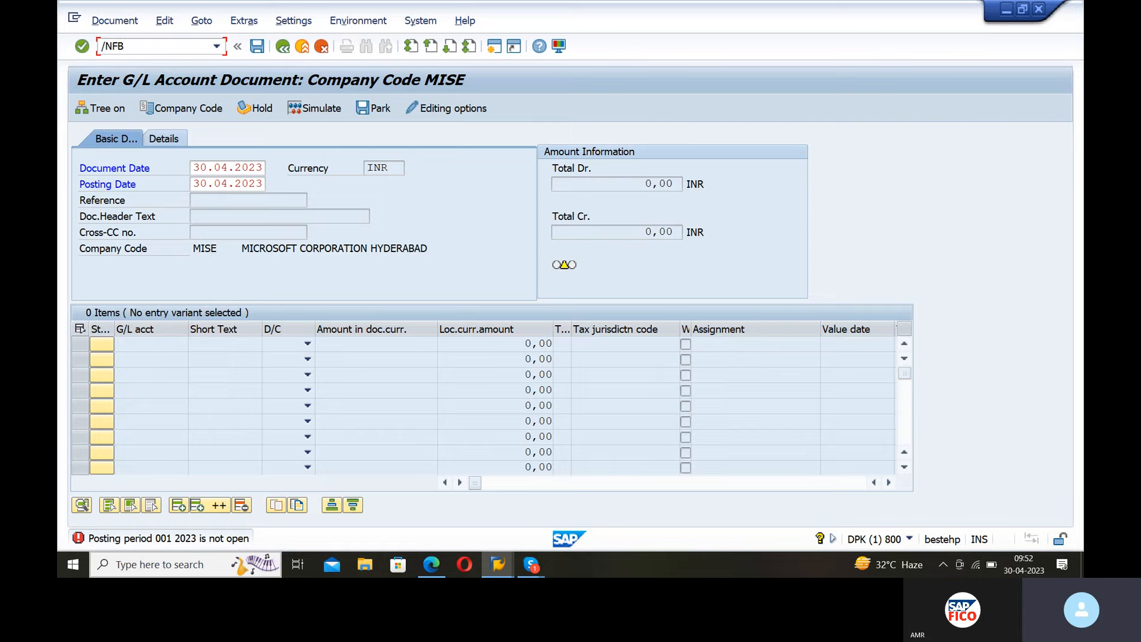
{"action": "type", "text": "50"}
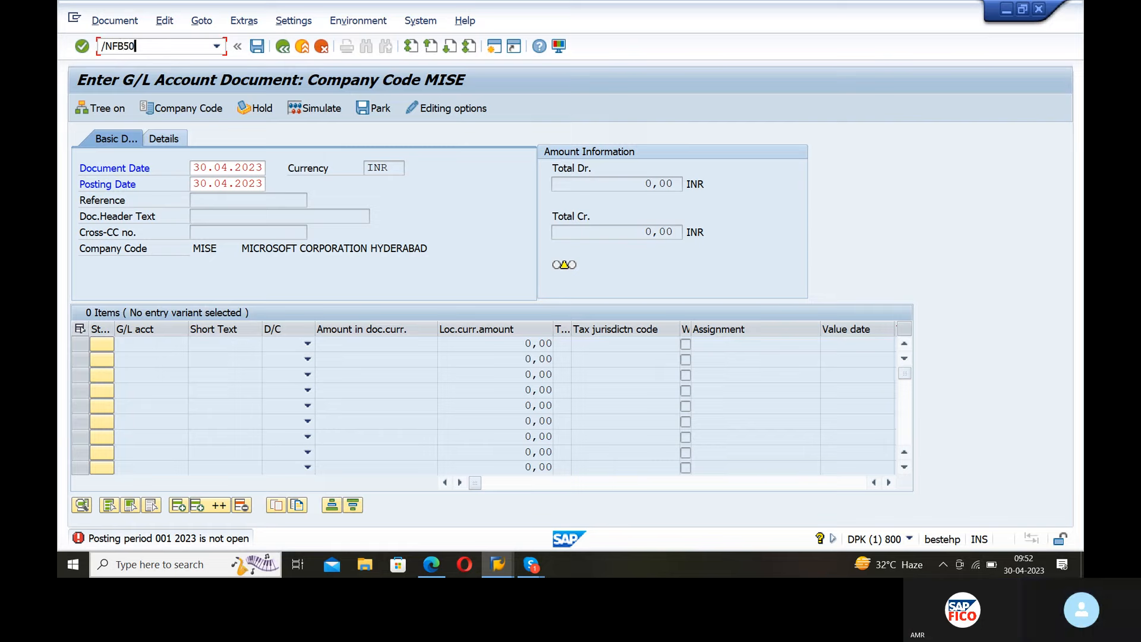
{"action": "key", "text": "Return"}
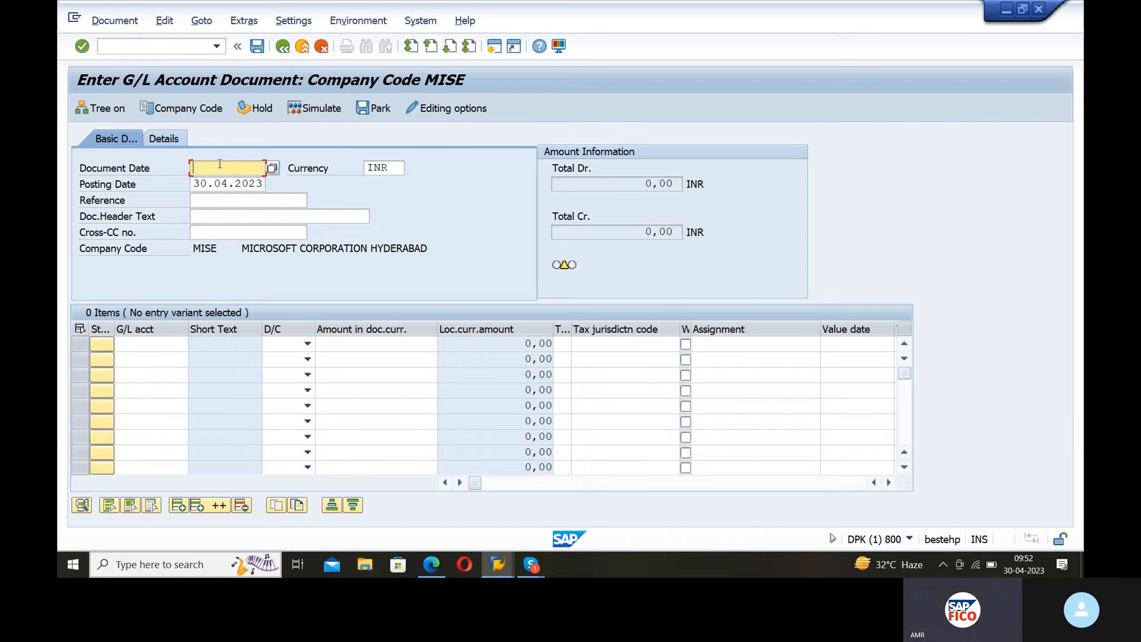
Set the document date of the G/L document to 30.04.2023.
{"action": "type", "text": "30.04"}
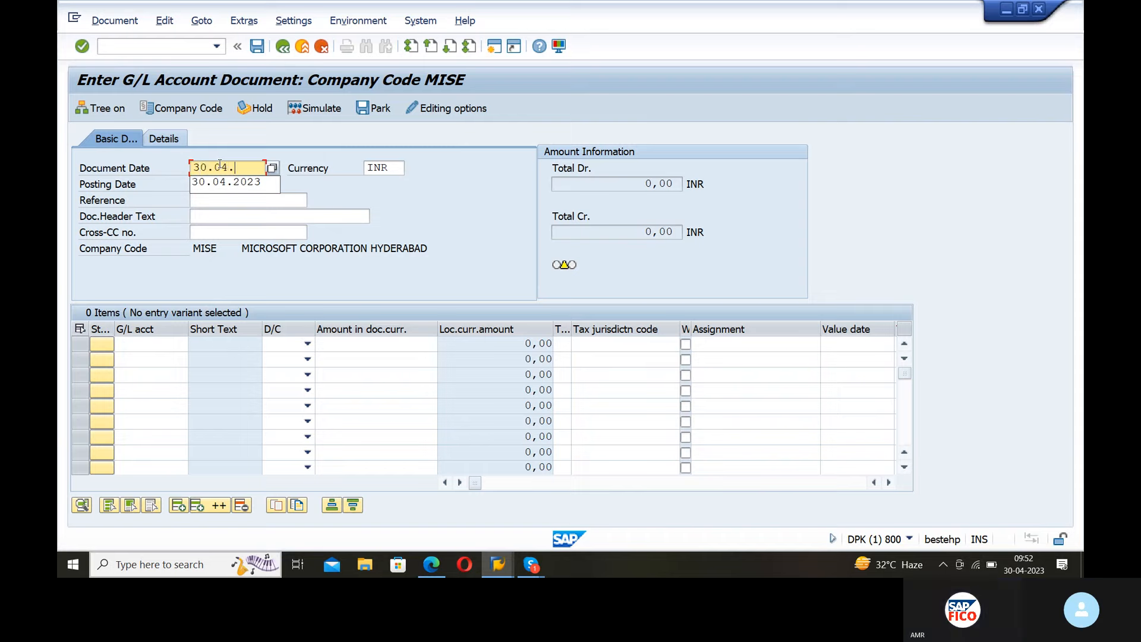
{"action": "type", "text": ".2023"}
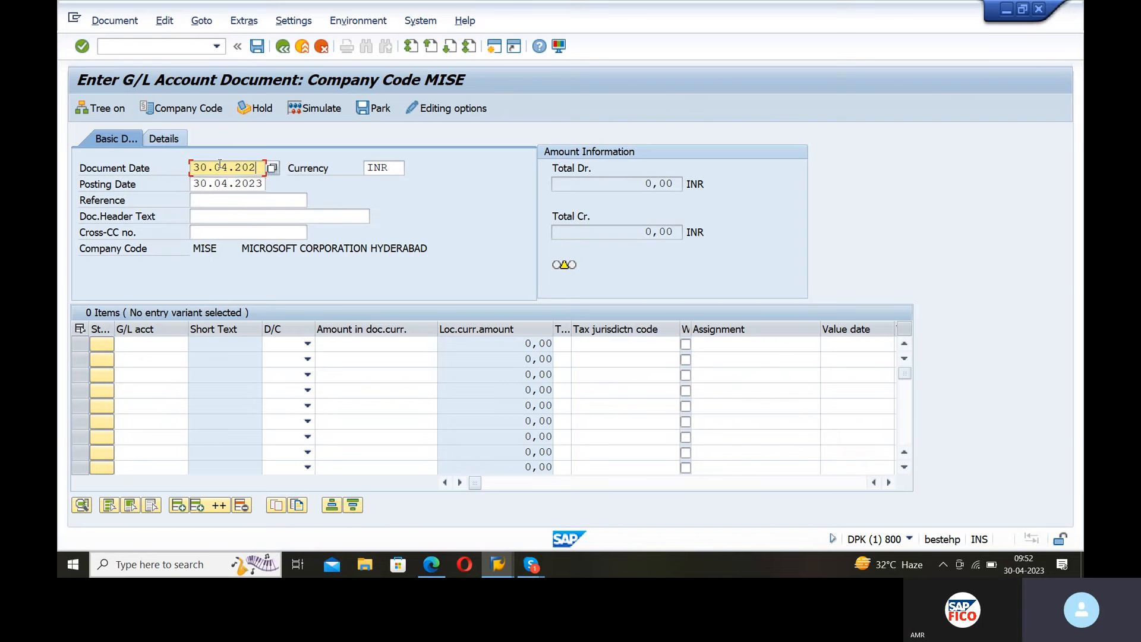
{"action": "left_click", "coordinate": [256, 182]}
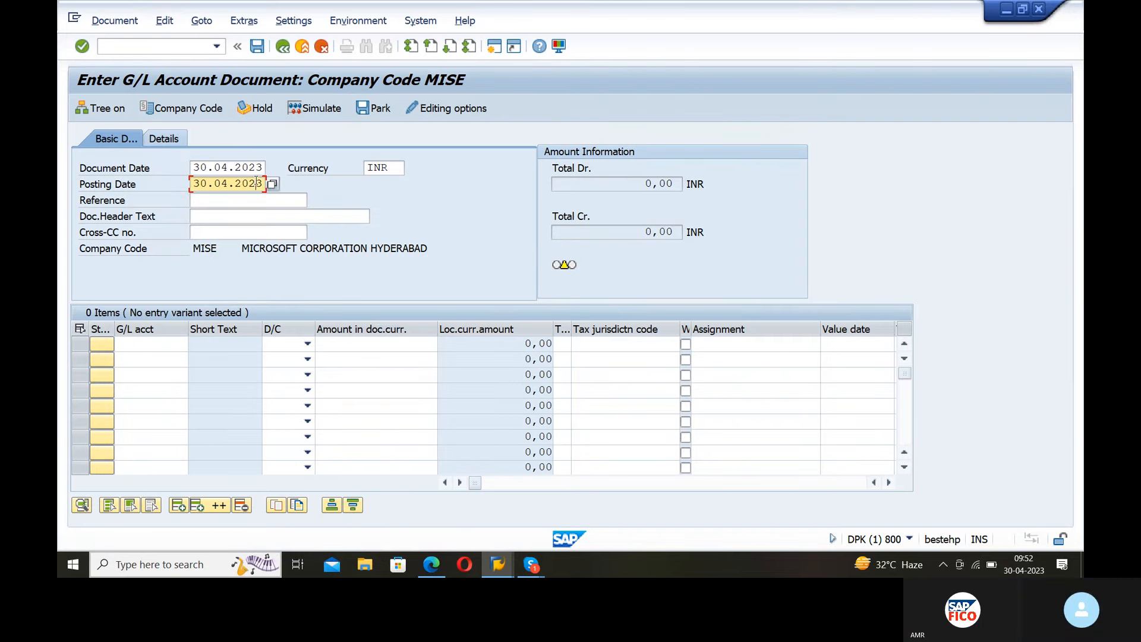
Fill the first line item with G/L account 200000 (Buildings Account) from the account list, as a debit of 10000.
{"action": "left_click", "coordinate": [171, 351]}
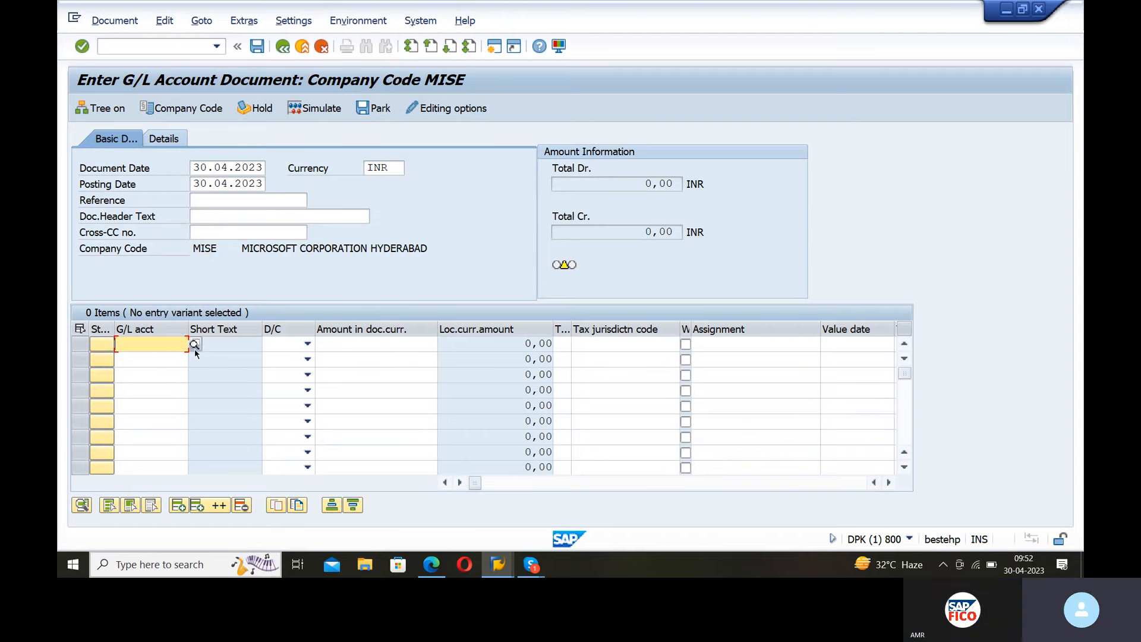
{"action": "left_click", "coordinate": [194, 348]}
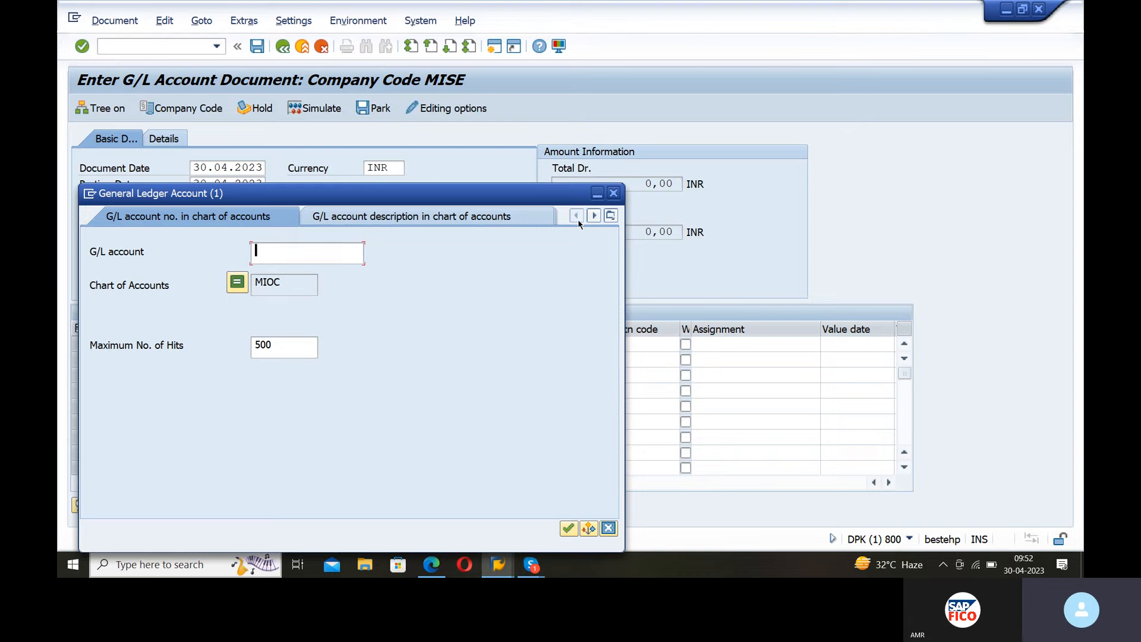
{"action": "left_click", "coordinate": [569, 528]}
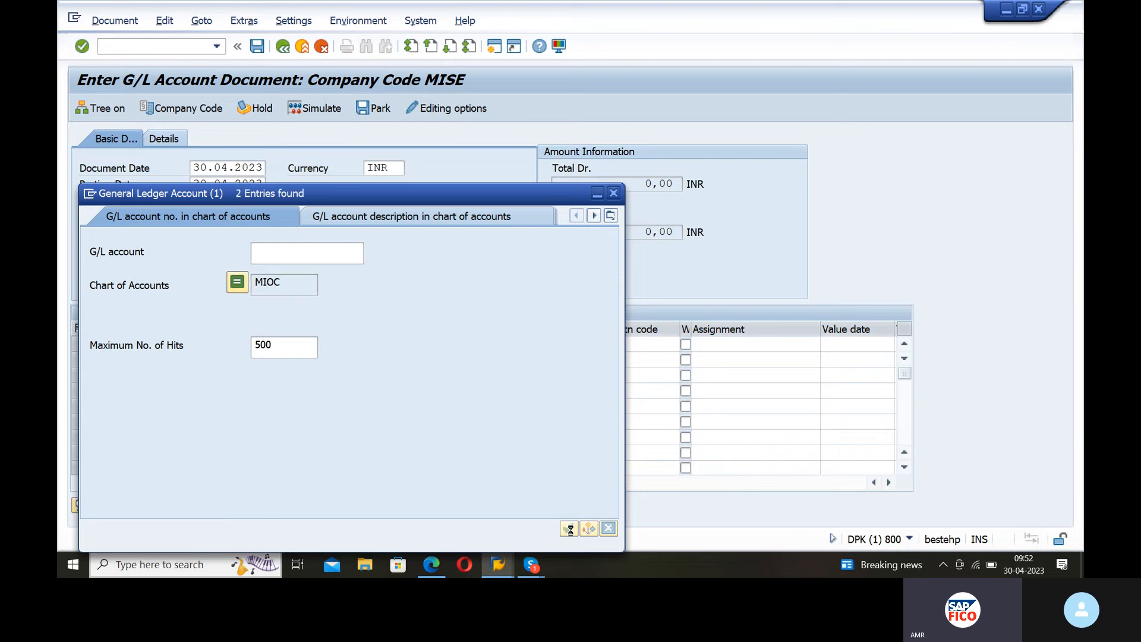
{"action": "double_click", "coordinate": [234, 104]}
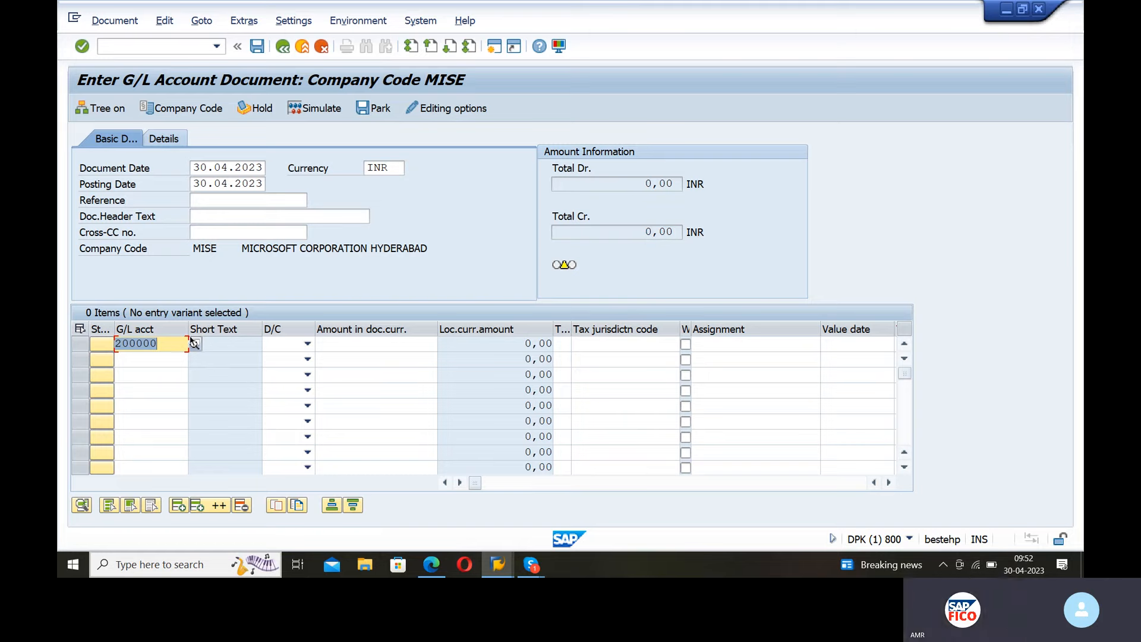
{"action": "left_click", "coordinate": [305, 345]}
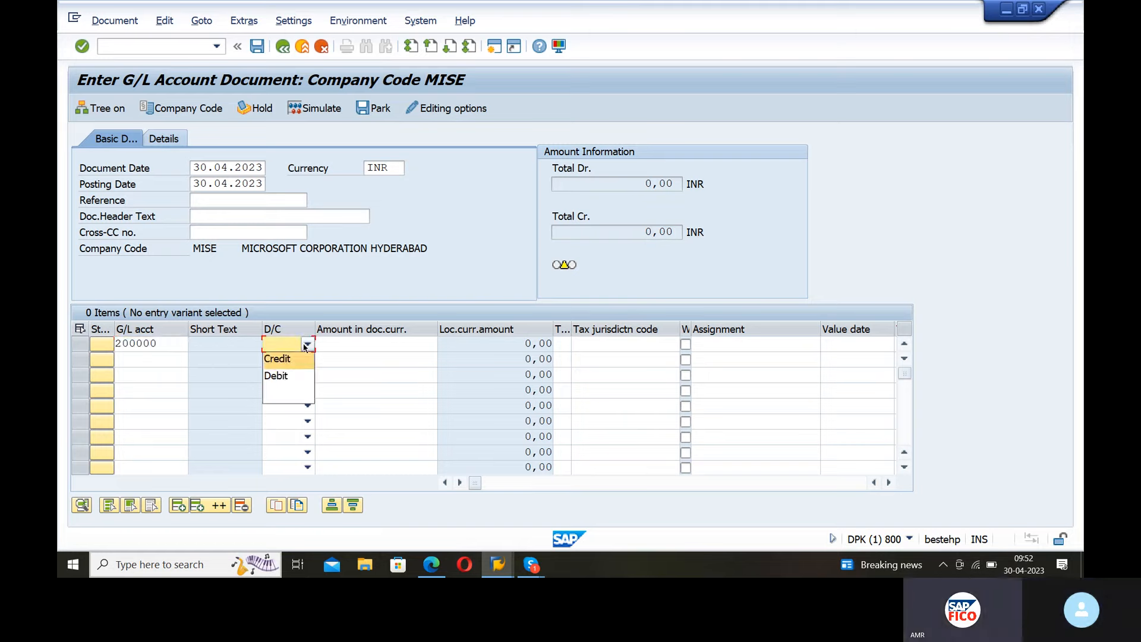
{"action": "left_click", "coordinate": [288, 375]}
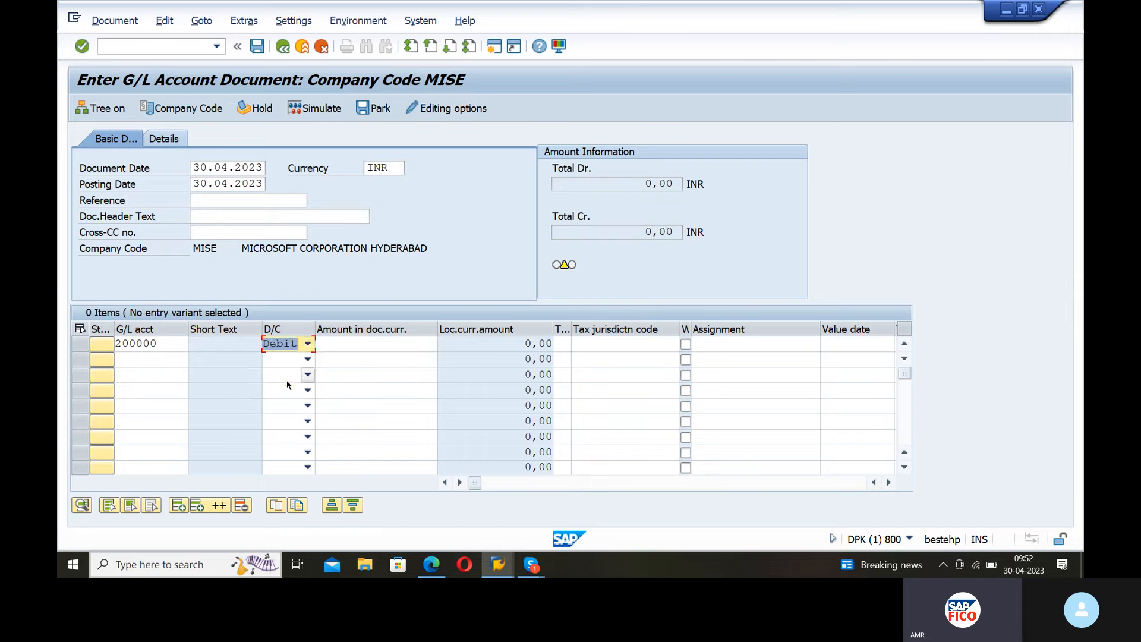
{"action": "left_click", "coordinate": [347, 347]}
{"action": "type", "text": "100"}
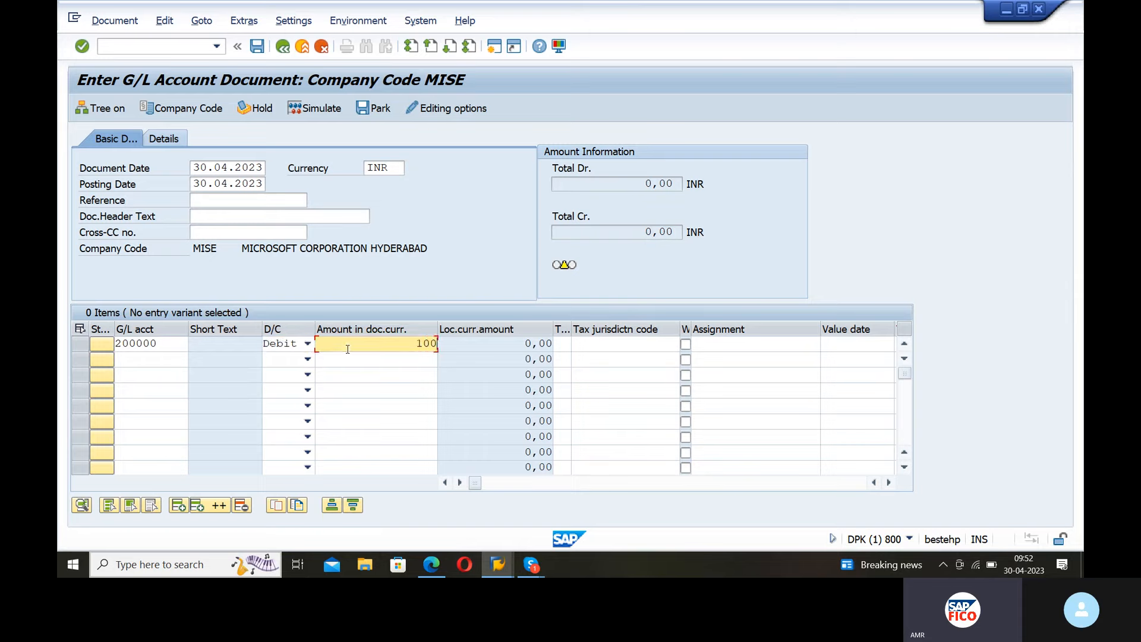
{"action": "type", "text": "00"}
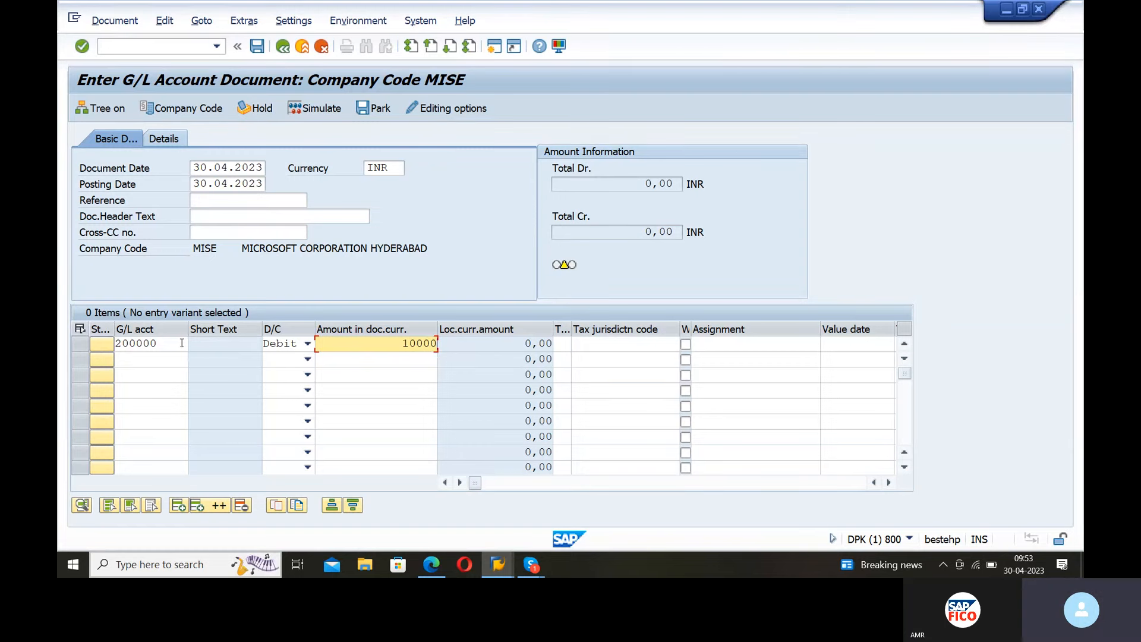
Fill the second line item with G/L account 200100 (Cash Account) as a credit of 10000, and validate the document.
{"action": "left_click", "coordinate": [126, 361]}
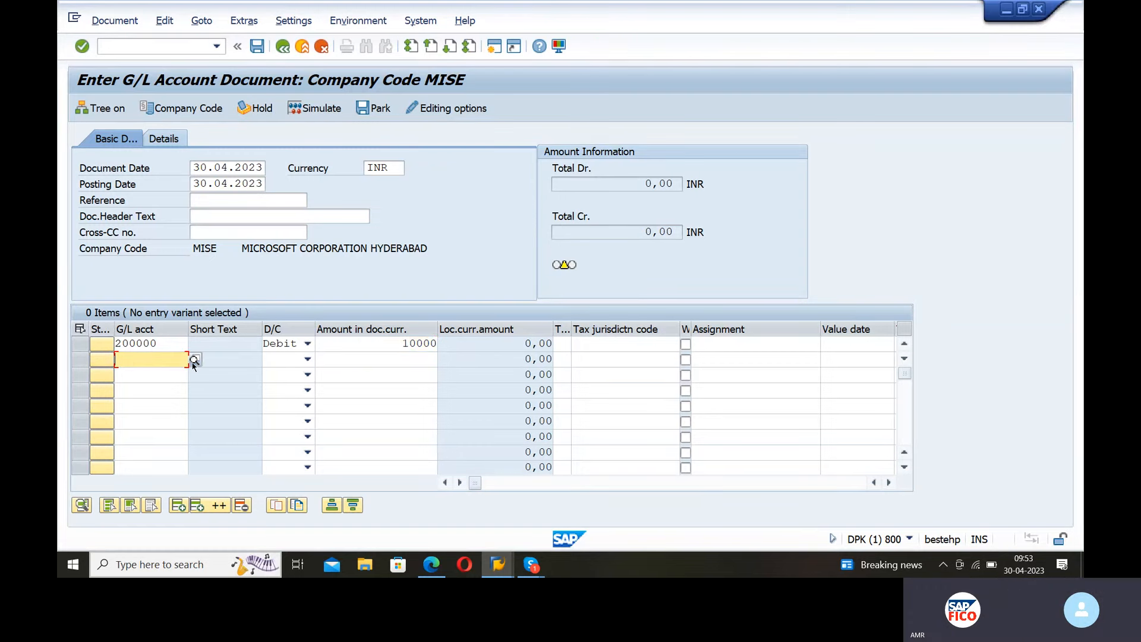
{"action": "key", "text": "F4"}
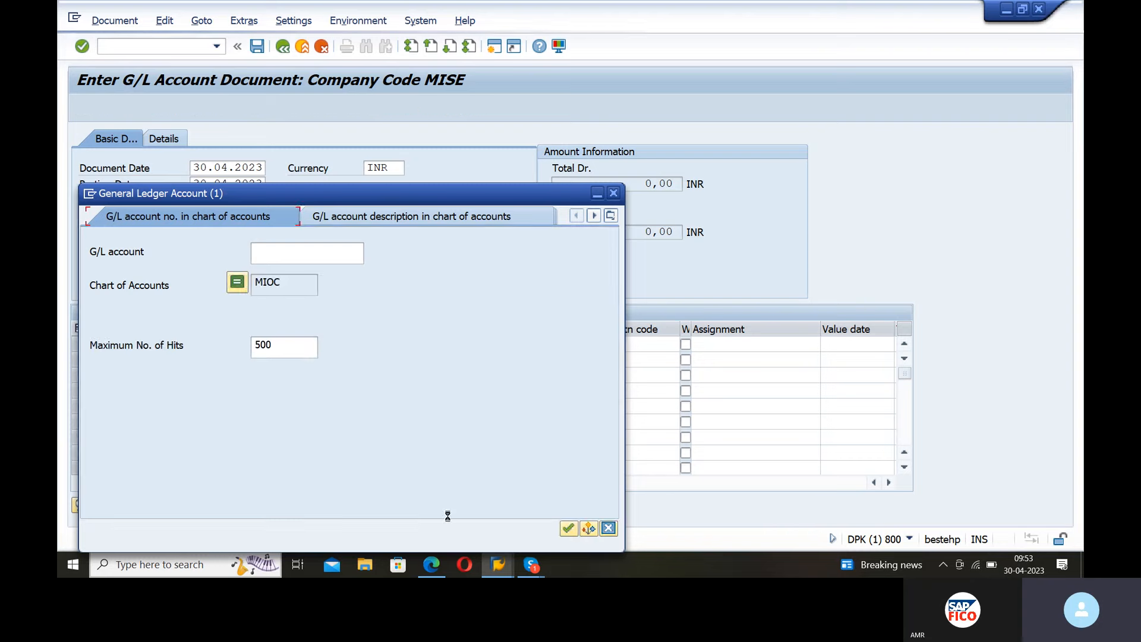
{"action": "left_click", "coordinate": [569, 527]}
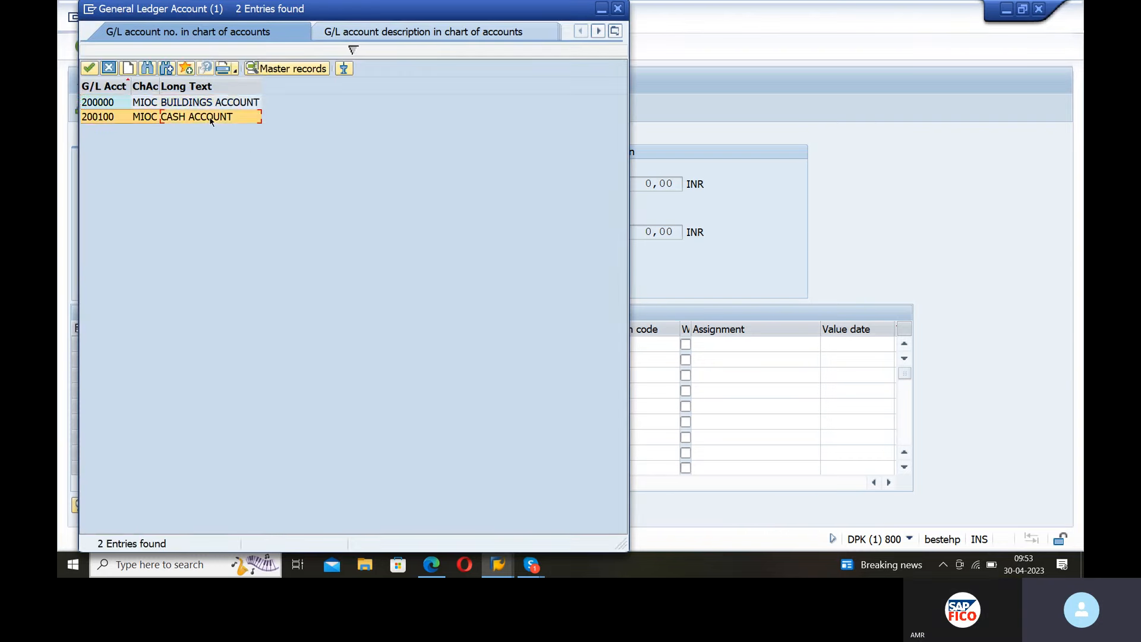
{"action": "double_click", "coordinate": [209, 116]}
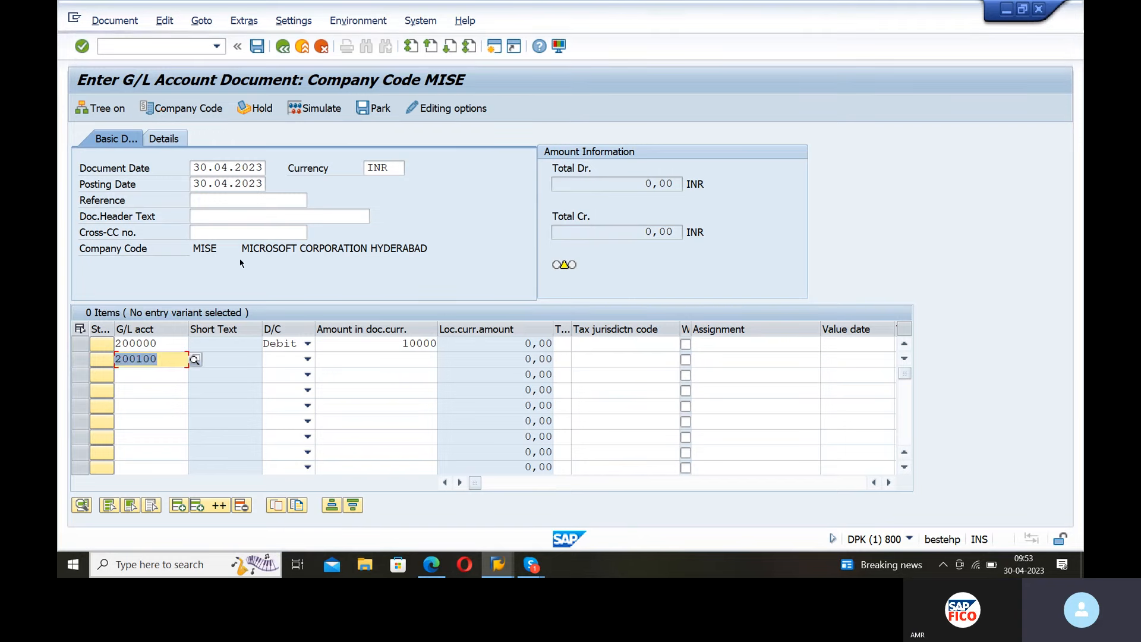
{"action": "left_click", "coordinate": [307, 359]}
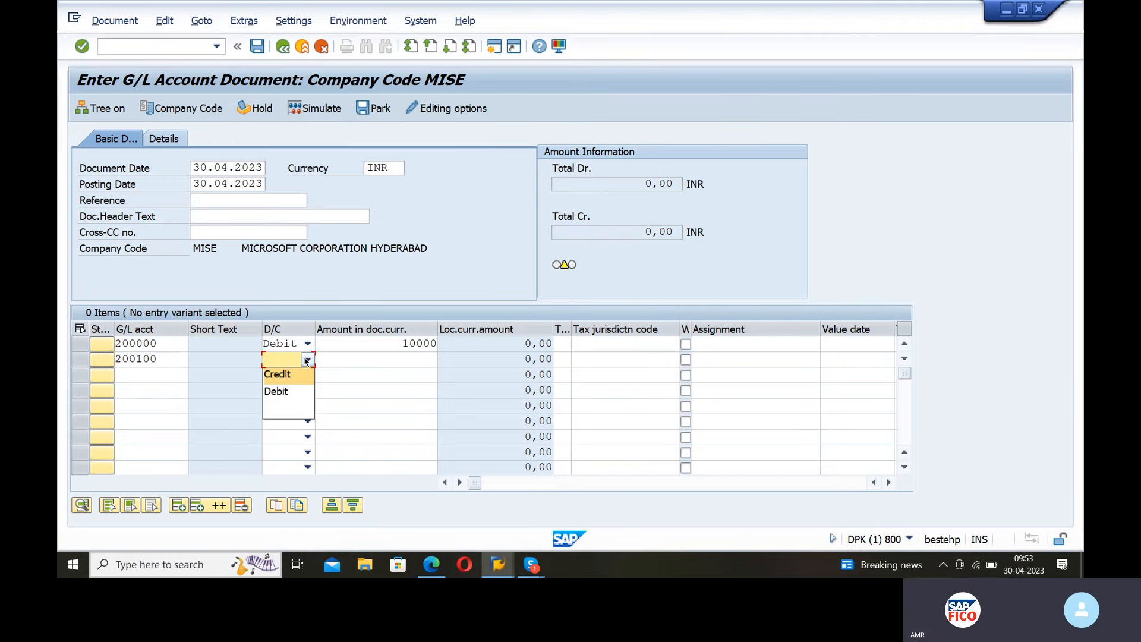
{"action": "left_click", "coordinate": [279, 375]}
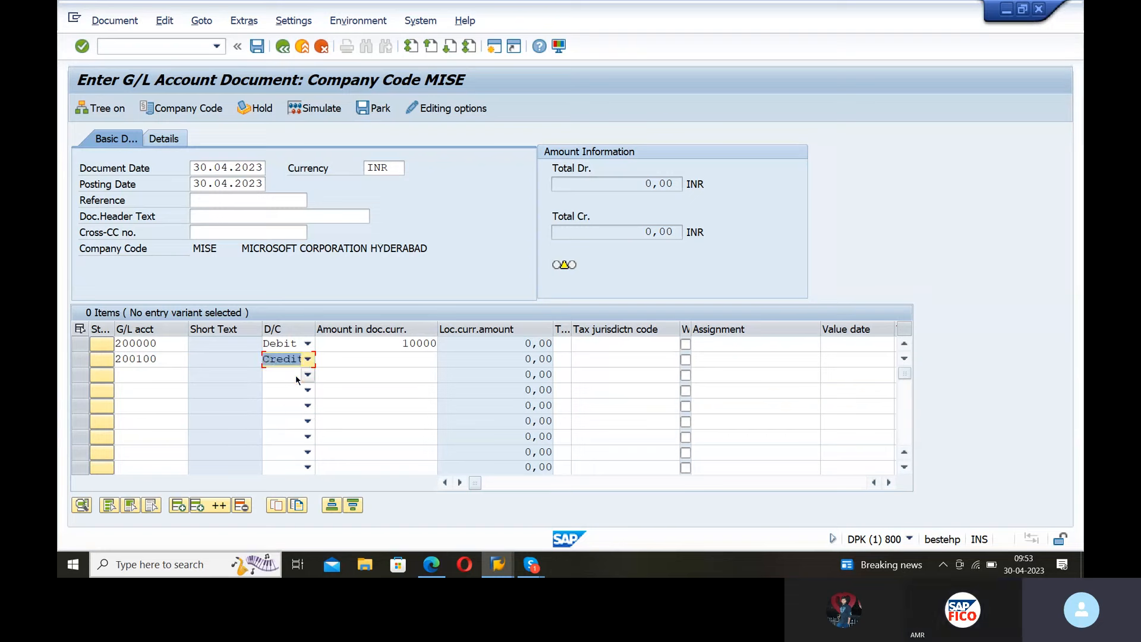
{"action": "left_click", "coordinate": [406, 363]}
{"action": "type", "text": "10000"}
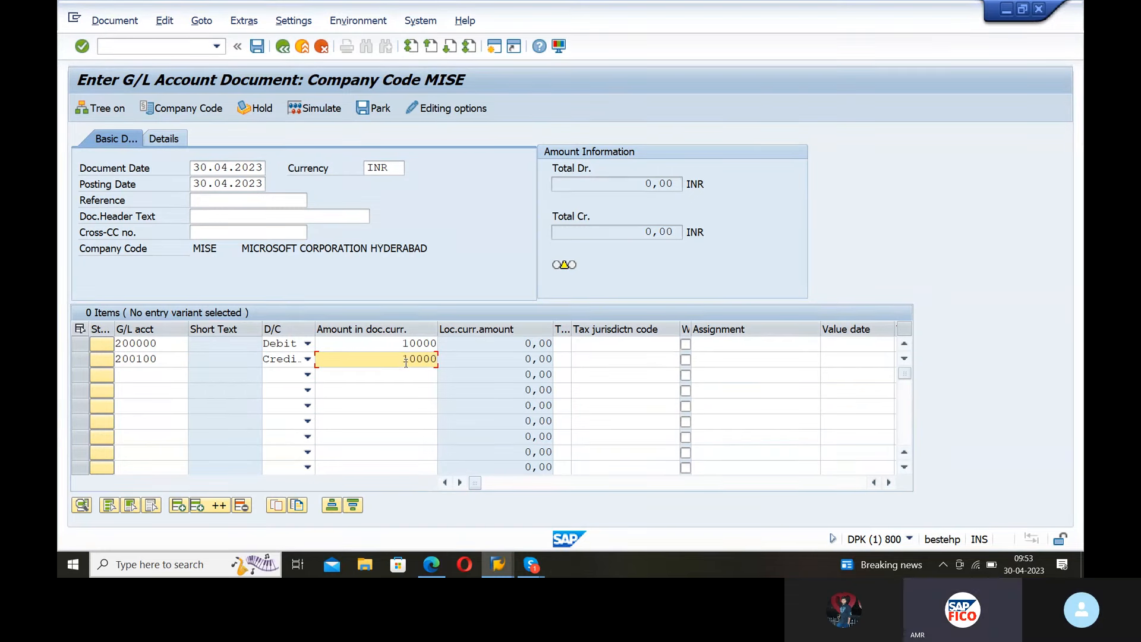
{"action": "left_click", "coordinate": [475, 386]}
{"action": "key", "text": "Return"}
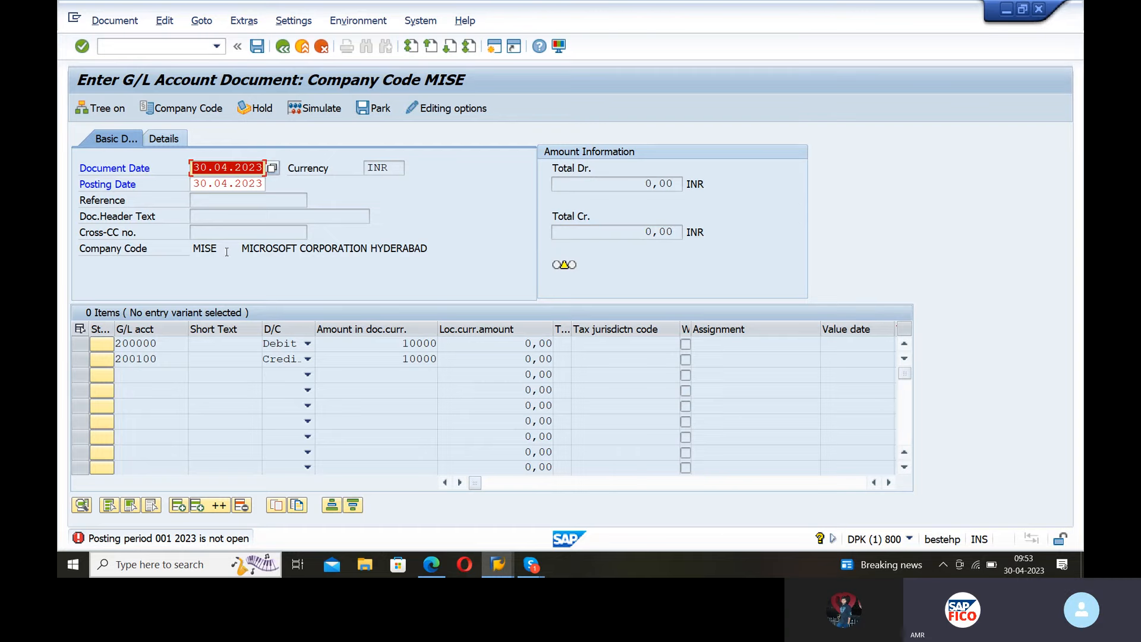
Leave the document entry and open the posting periods overview with transaction code /NOB52.
{"action": "left_click", "coordinate": [182, 46]}
{"action": "type", "text": "/"}
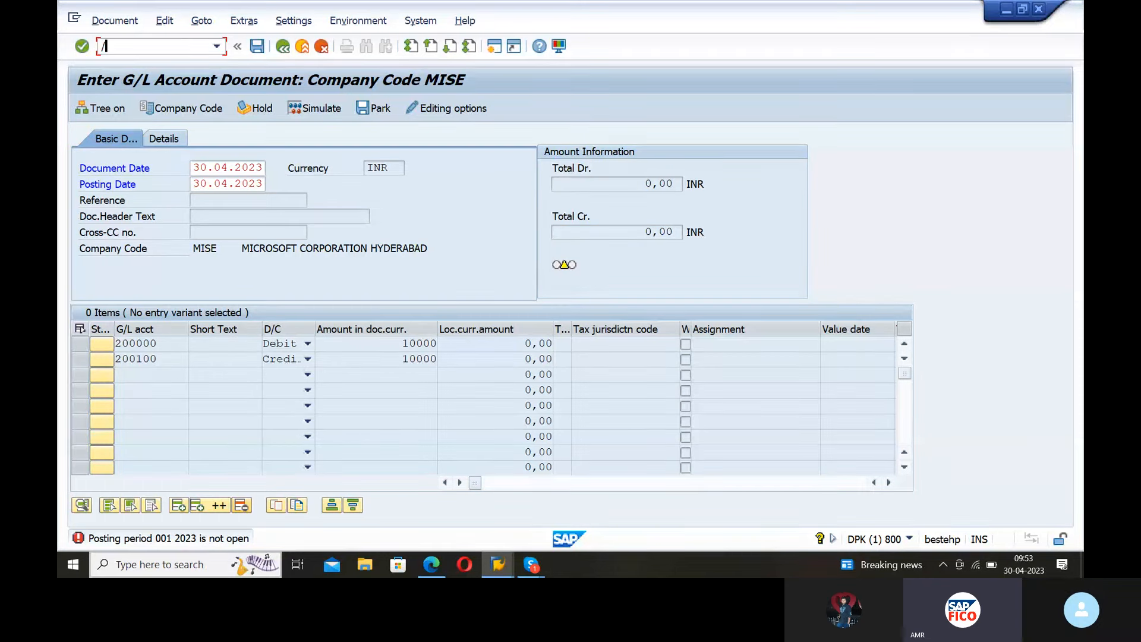
{"action": "type", "text": "NOB"}
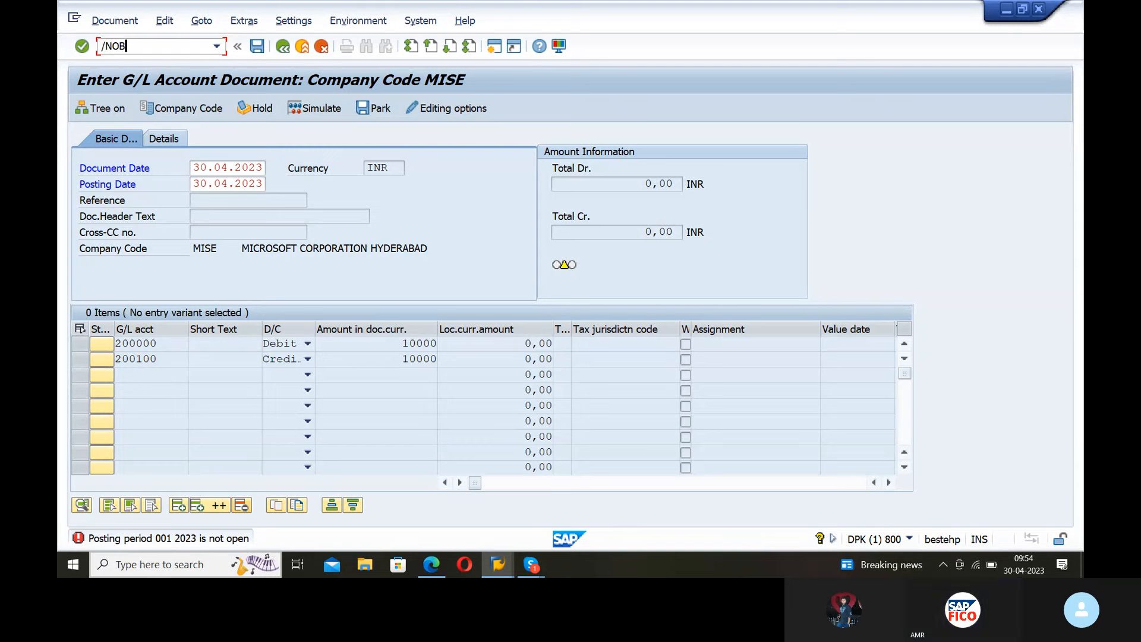
{"action": "type", "text": "52"}
{"action": "key", "text": "Return"}
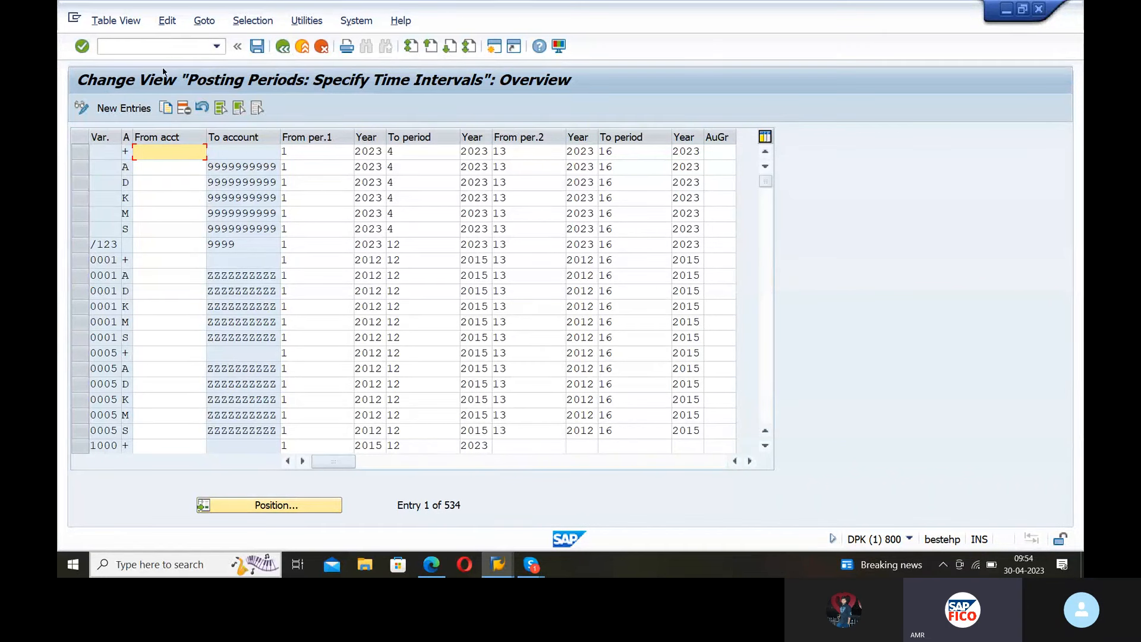
Position the posting periods overview at the entries of posting period variant MISE.
{"action": "left_click", "coordinate": [278, 505]}
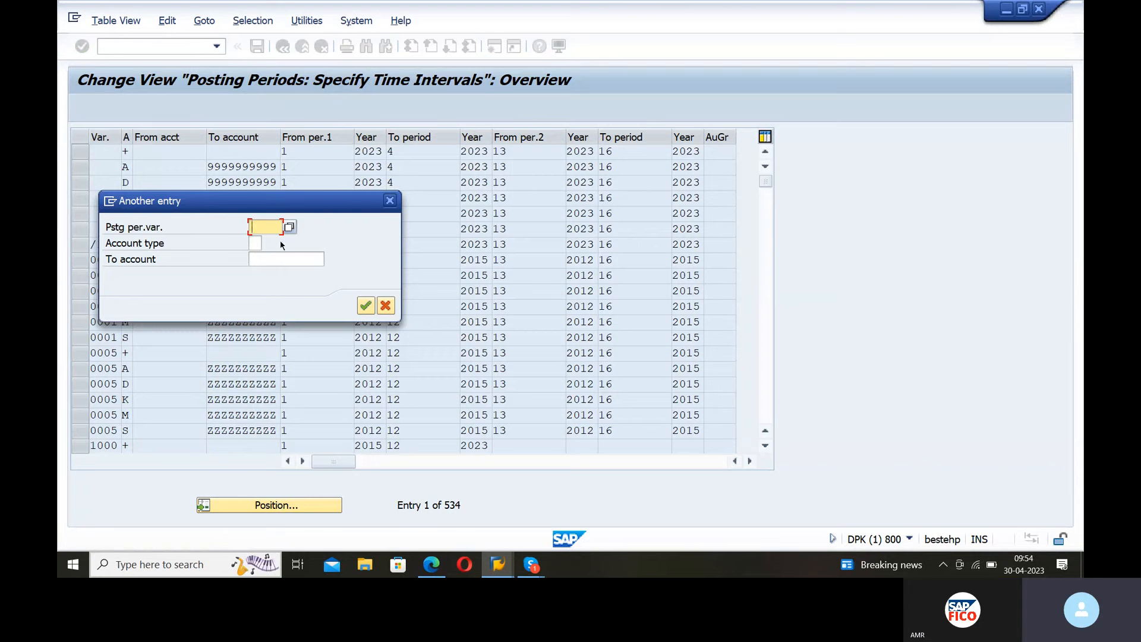
{"action": "type", "text": "M"}
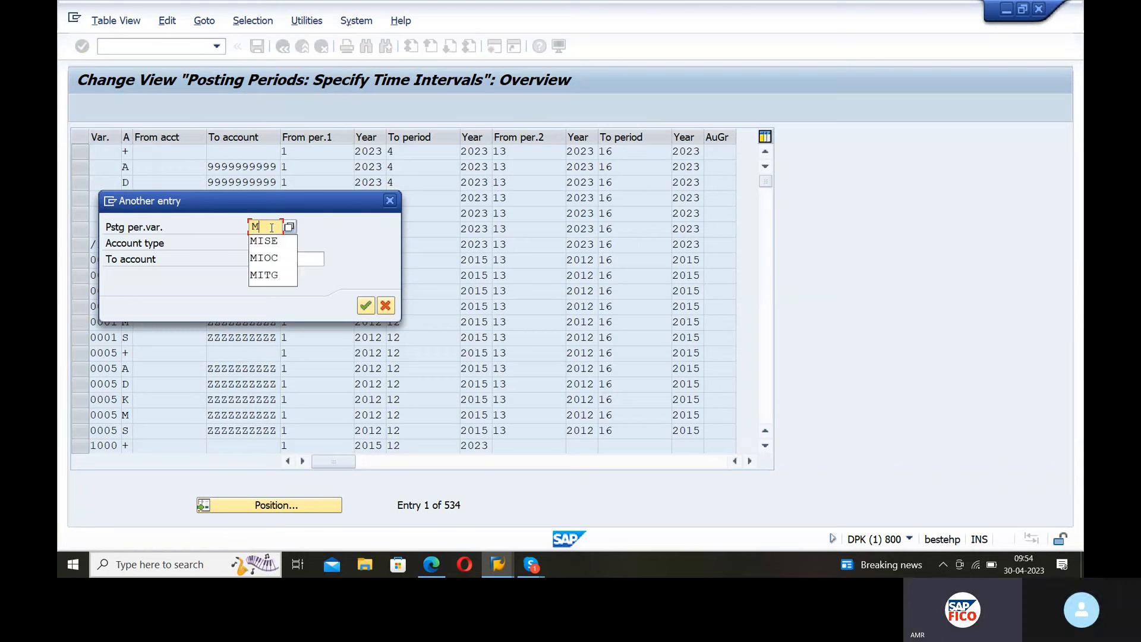
{"action": "type", "text": "ISE"}
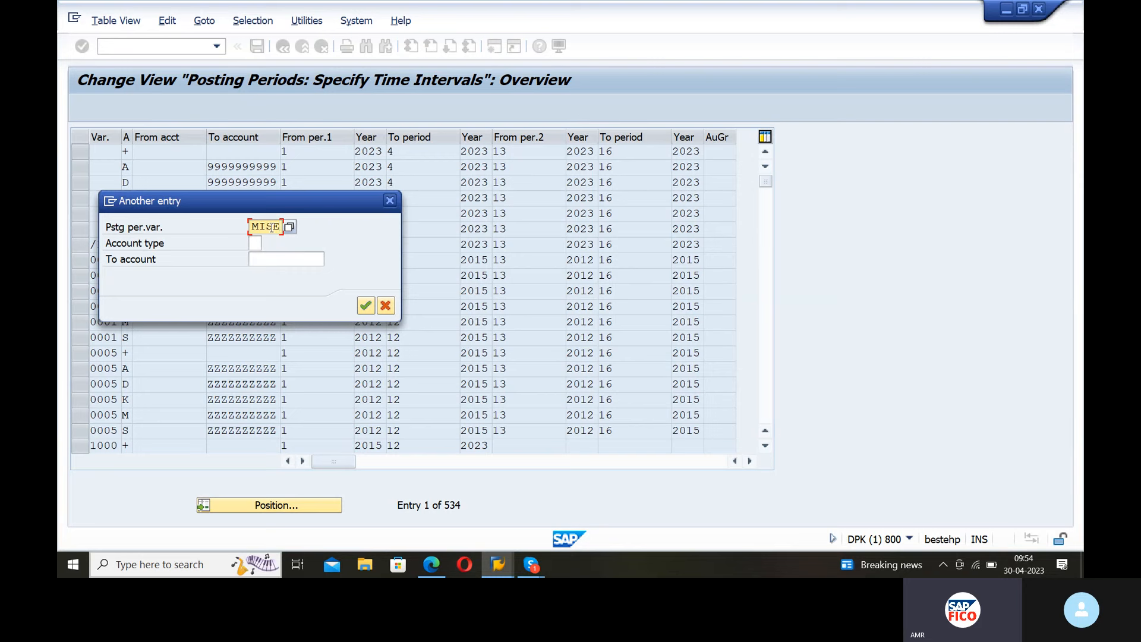
{"action": "left_click", "coordinate": [365, 305]}
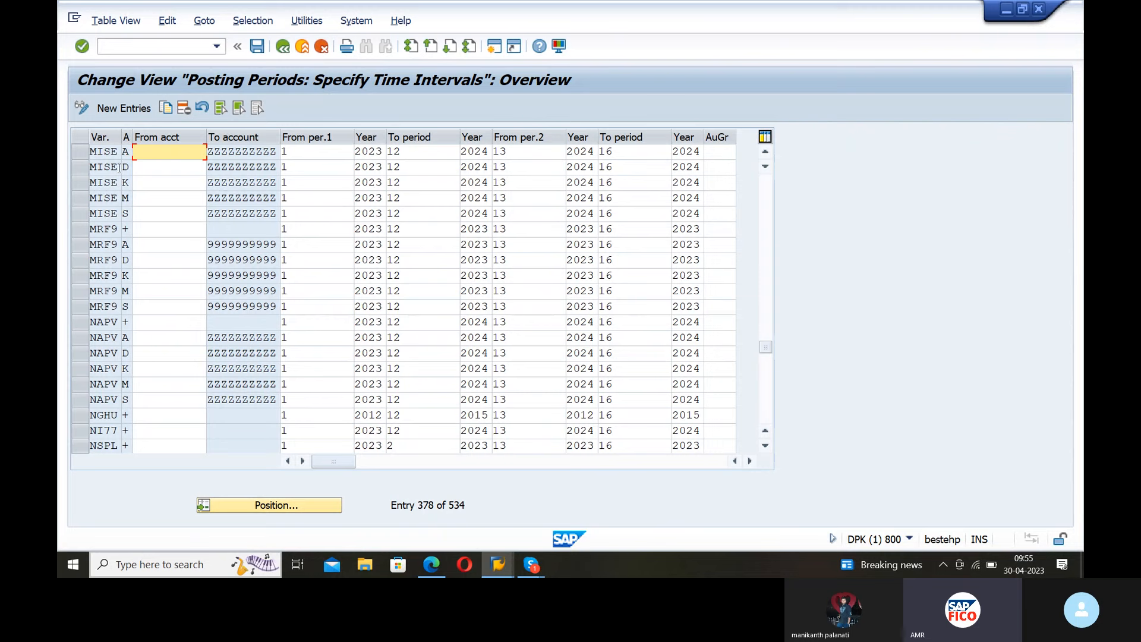
Copy the MISE posting period entry for account type A as the basis of a new entry.
{"action": "double_click", "coordinate": [107, 153]}
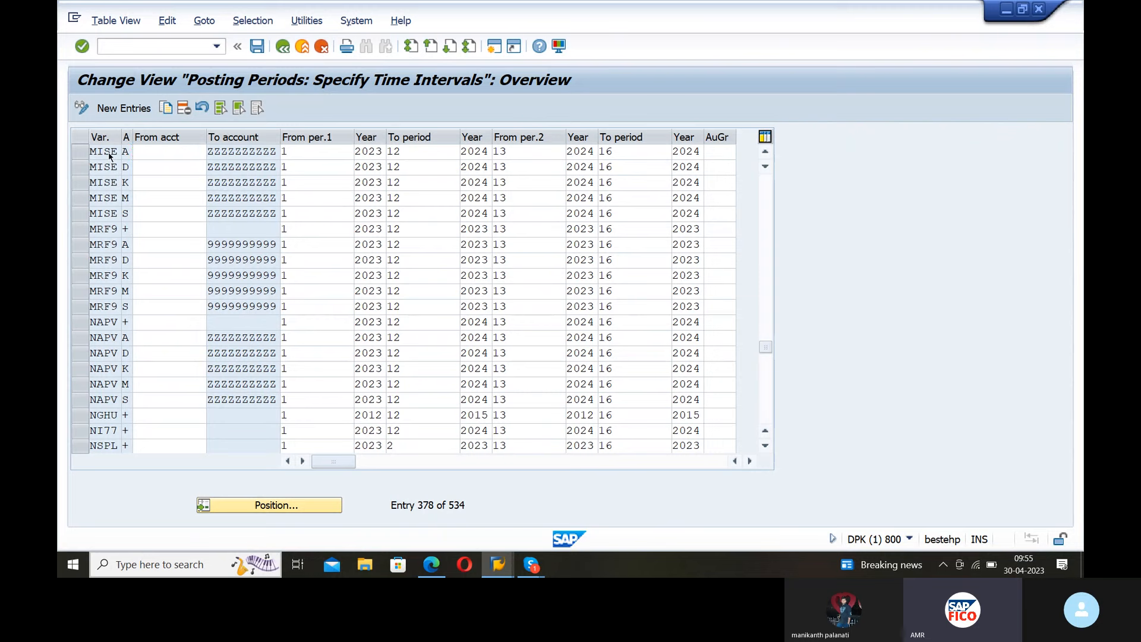
{"action": "left_click", "coordinate": [75, 152]}
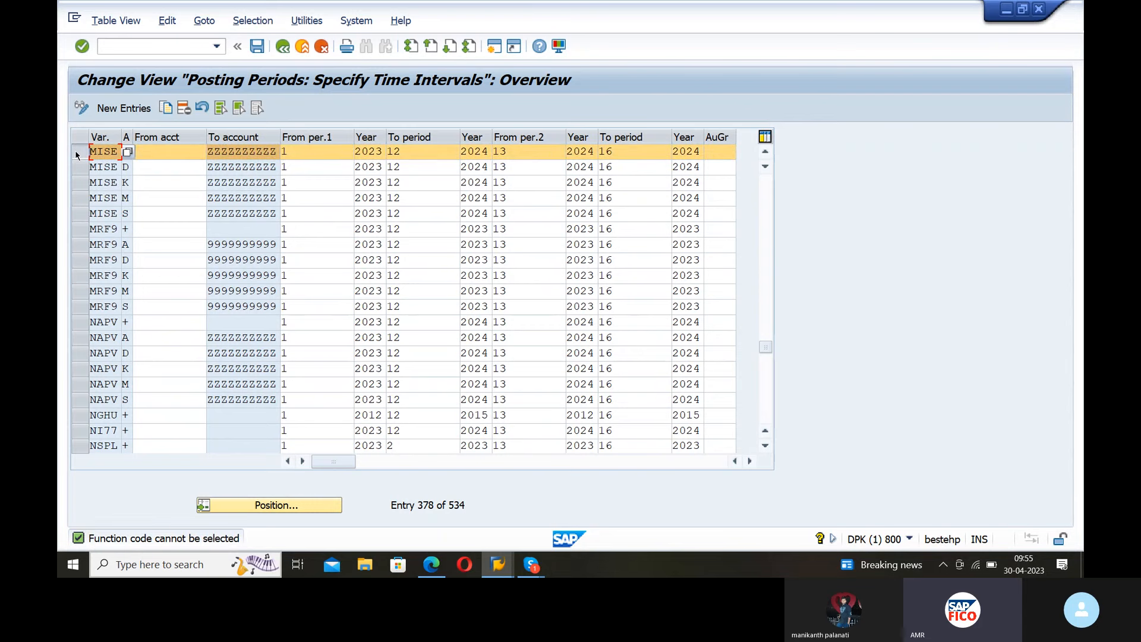
{"action": "left_click", "coordinate": [165, 110]}
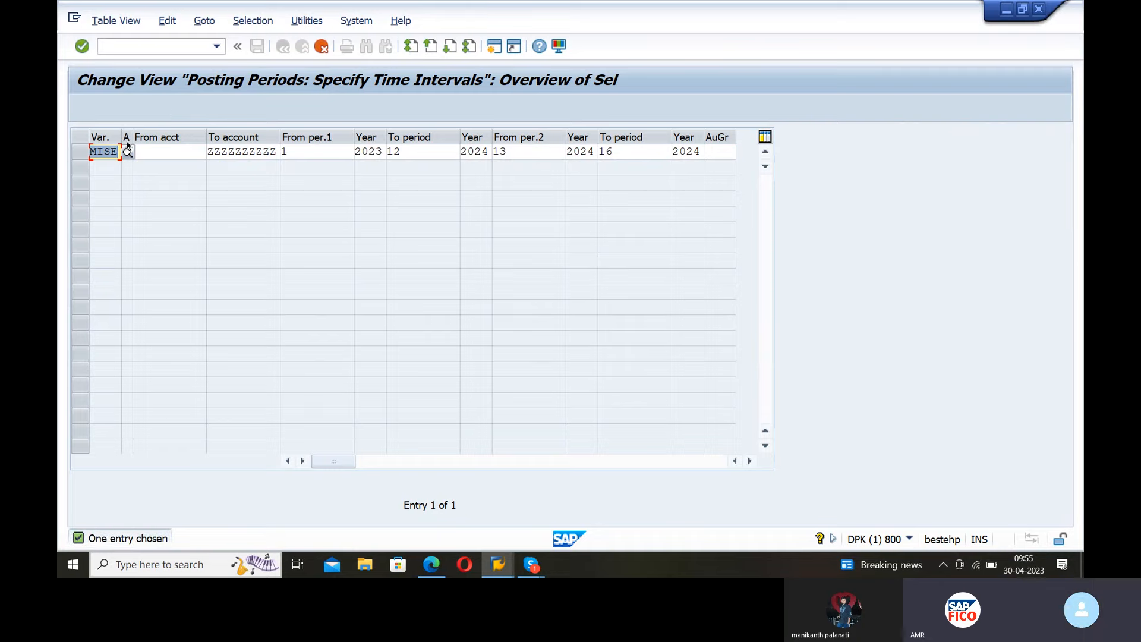
{"action": "left_click", "coordinate": [128, 152]}
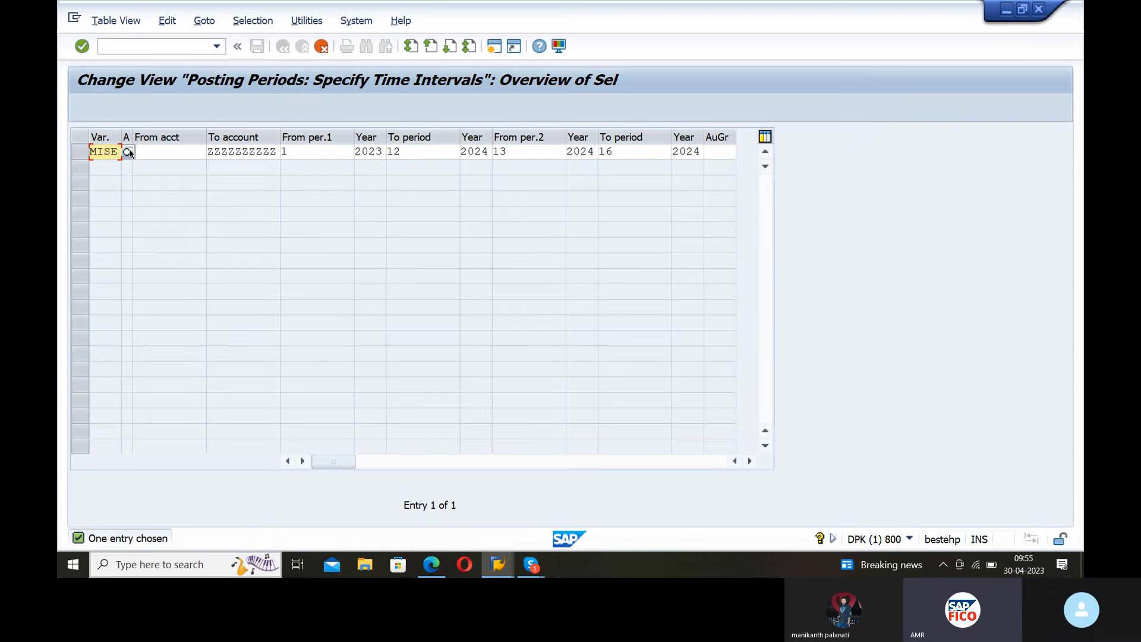
{"action": "type", "text": "A"}
{"action": "left_click", "coordinate": [129, 152]}
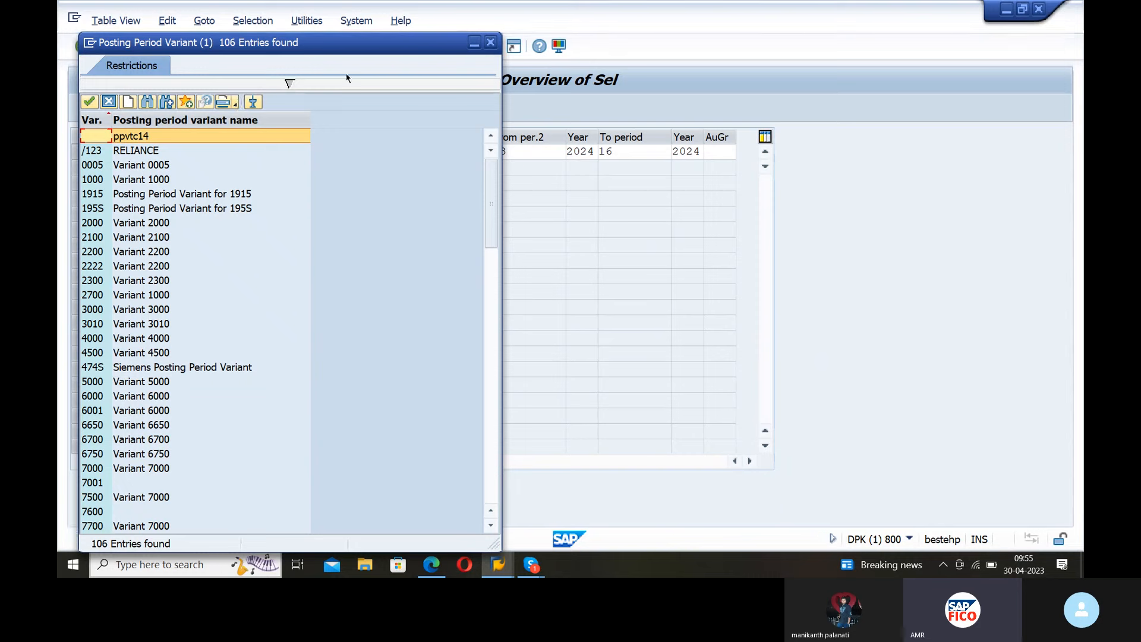
{"action": "left_click", "coordinate": [491, 42]}
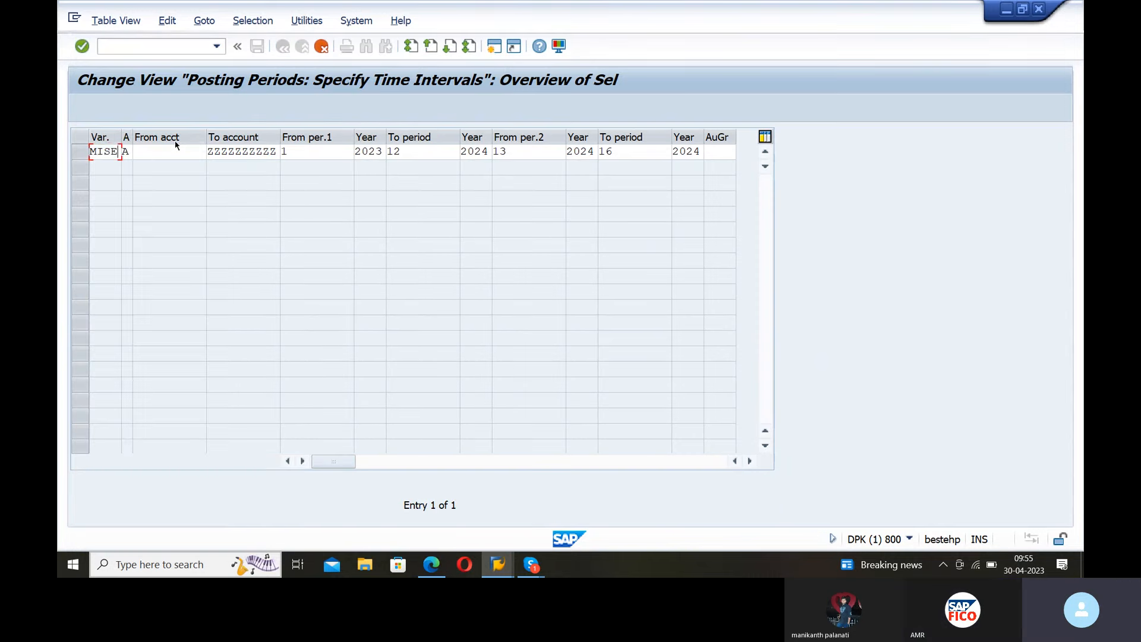
Widen the account type column and set the copied MISE entry's account type to + (Valid for all account types).
{"action": "left_click_drag", "start_coordinate": [132, 136], "coordinate": [148, 136]}
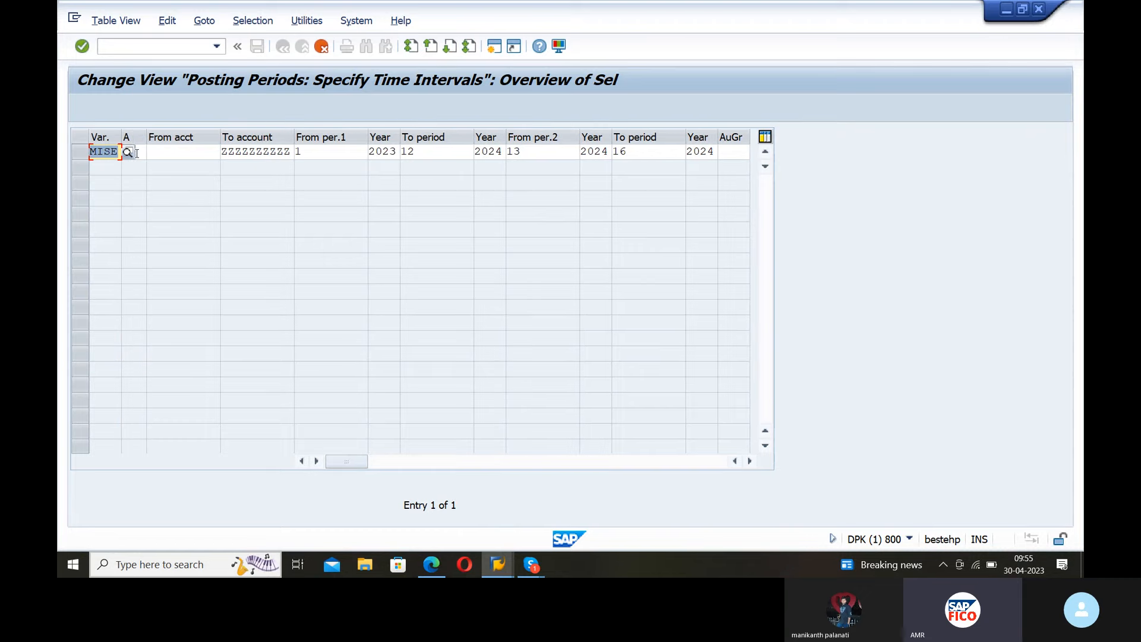
{"action": "left_click", "coordinate": [139, 153]}
{"action": "type", "text": "A"}
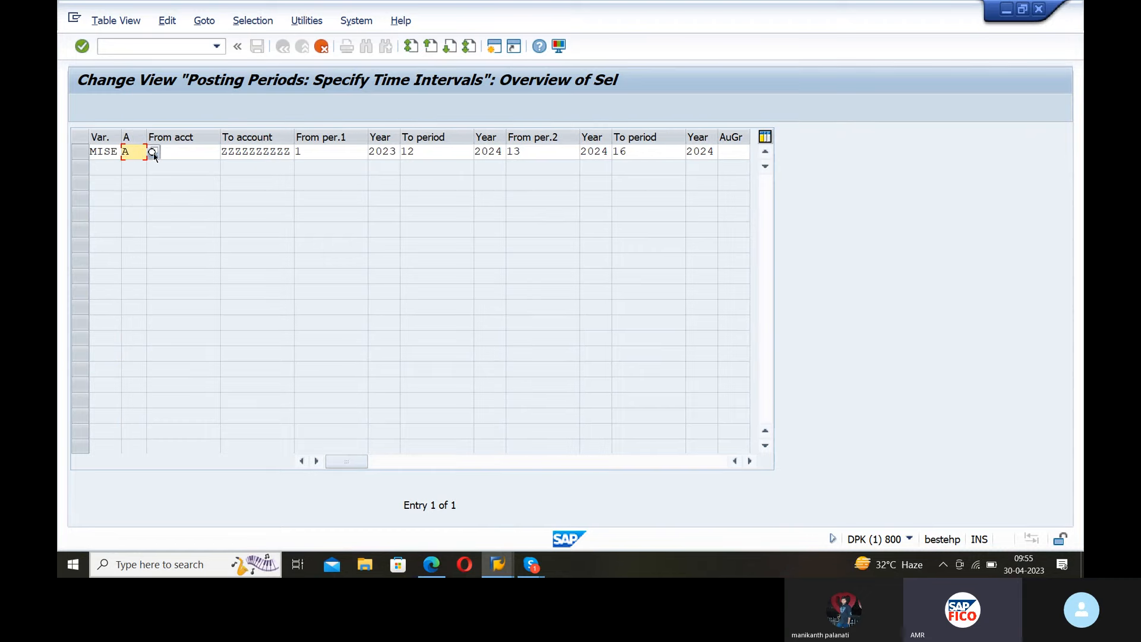
{"action": "key", "text": "Return"}
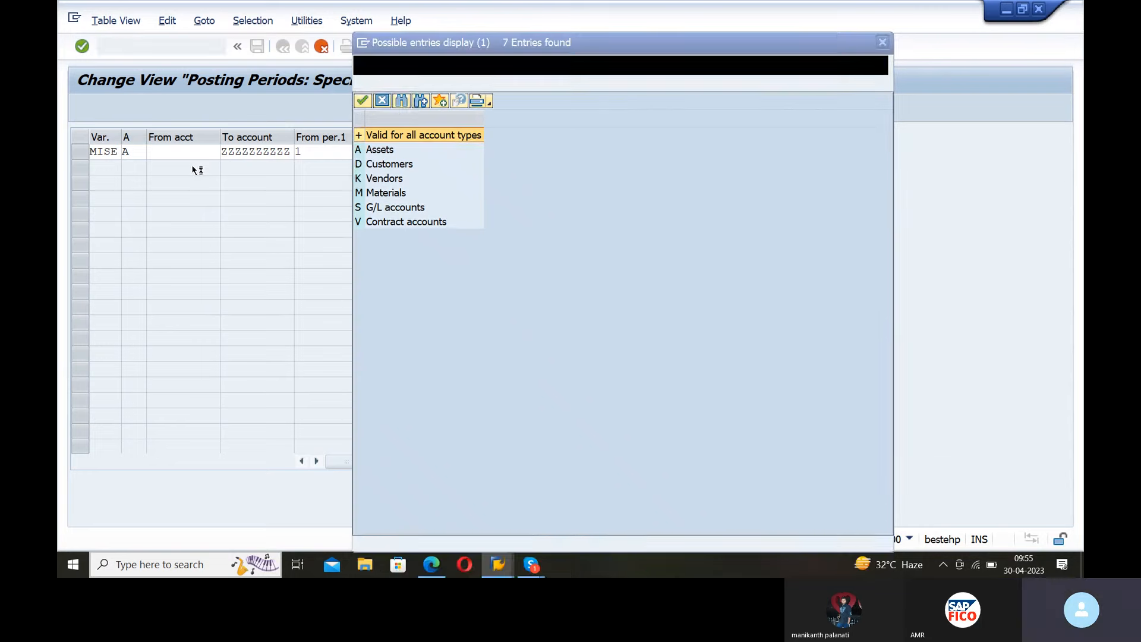
{"action": "double_click", "coordinate": [361, 138]}
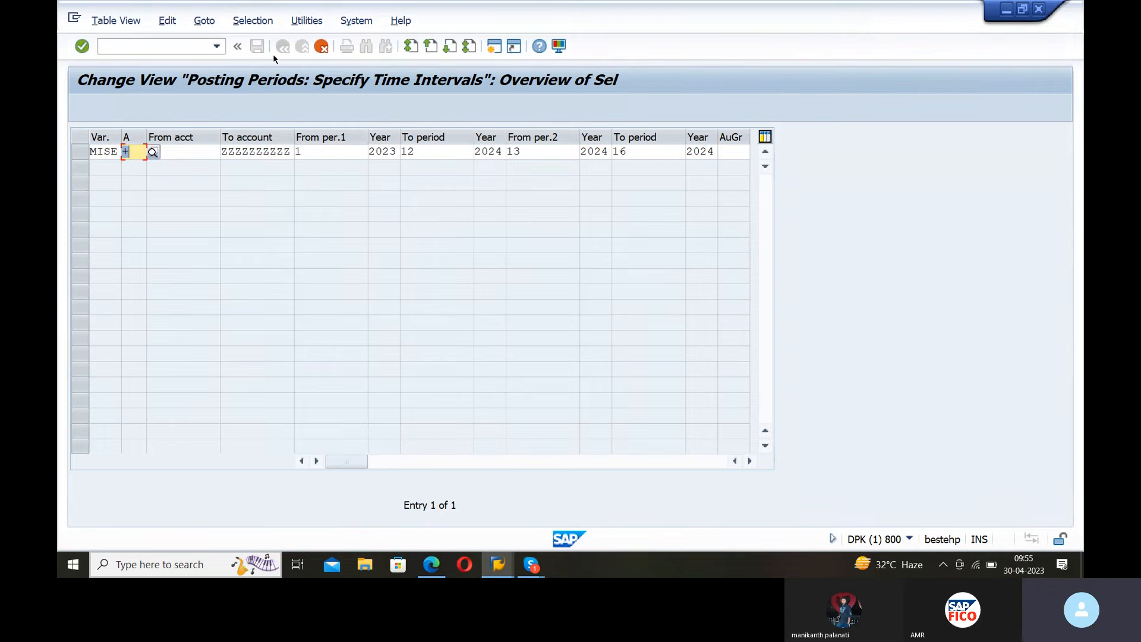
{"action": "key", "text": "Return"}
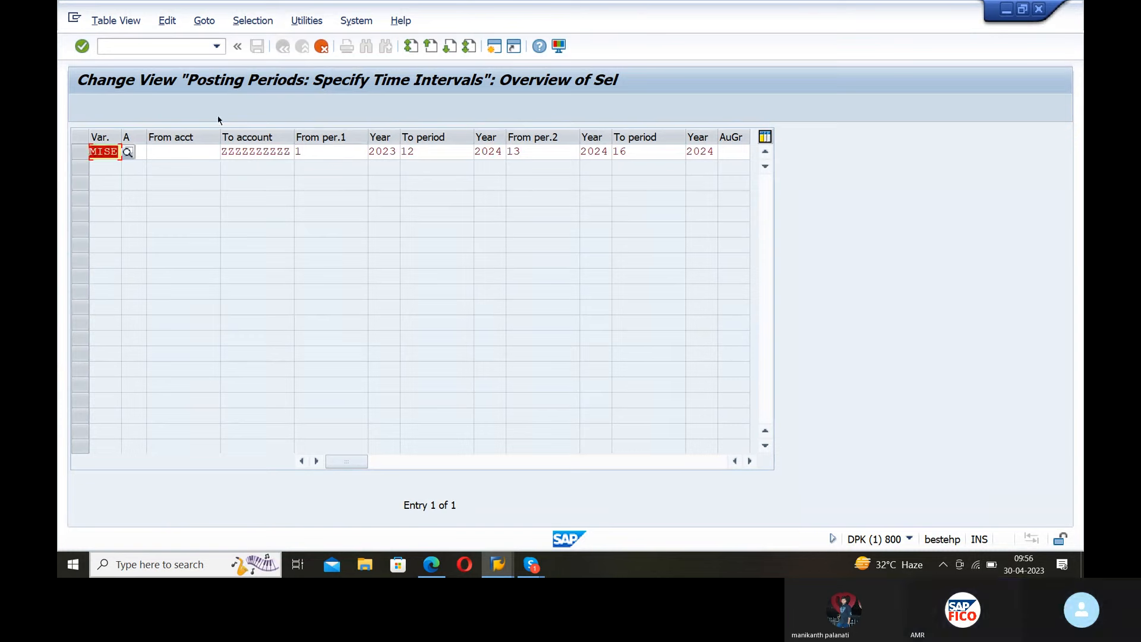
Clear the To account value of the copied MISE entry with account type +.
{"action": "left_click", "coordinate": [137, 152]}
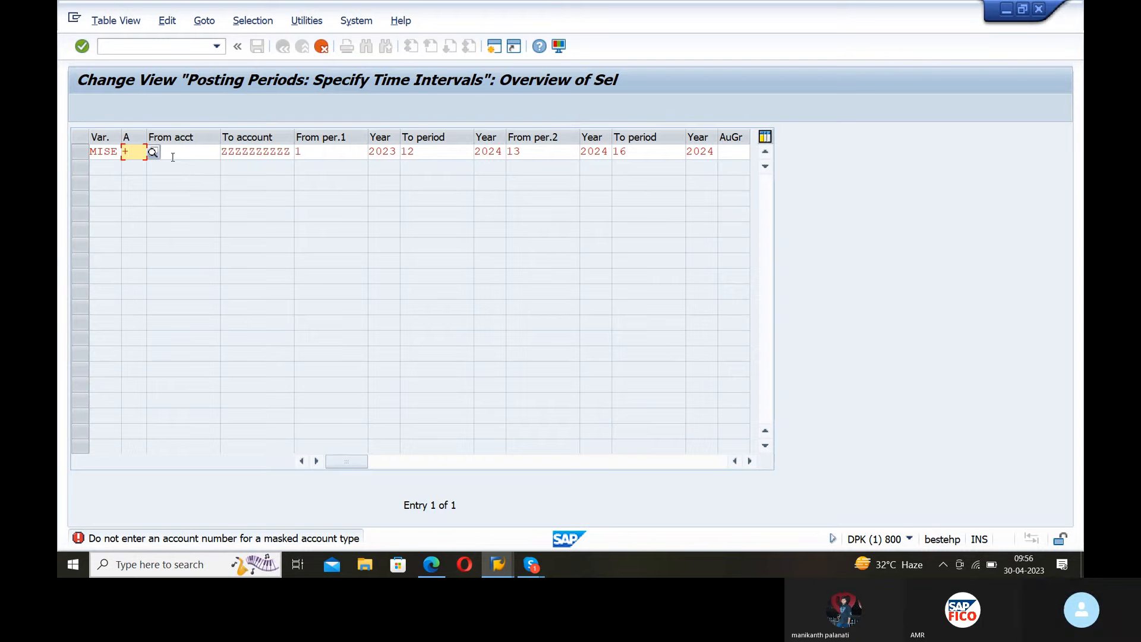
{"action": "left_click", "coordinate": [287, 150]}
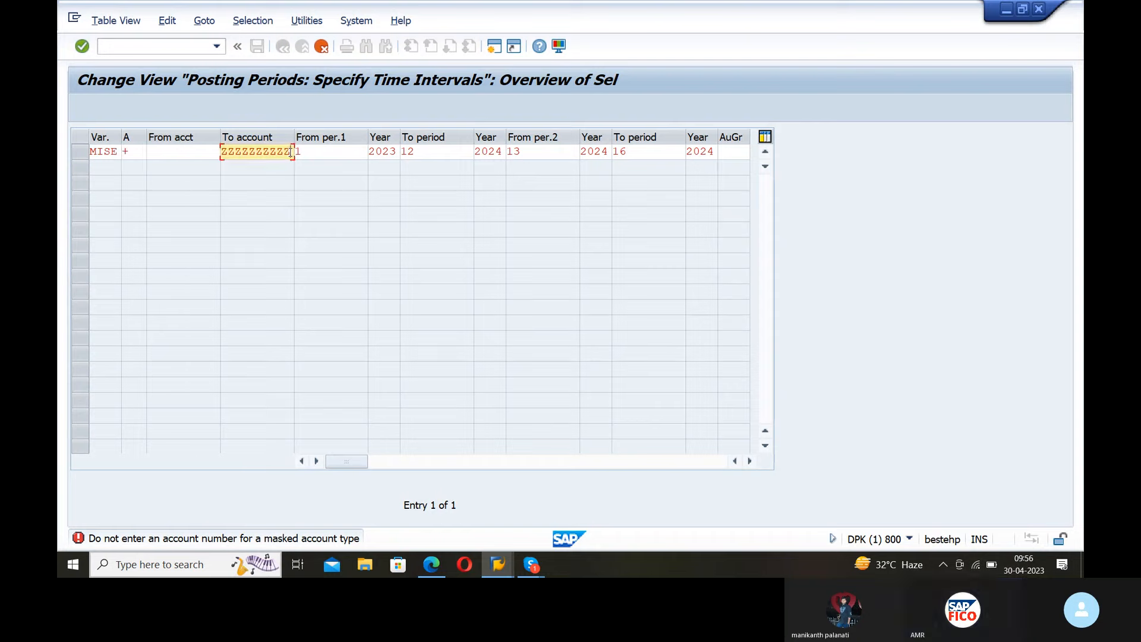
{"action": "key", "text": "BackSpace"}
{"action": "key", "text": "BackSpace"}
{"action": "key", "text": "BackSpace"}
{"action": "key", "text": "BackSpace"}
{"action": "key", "text": "BackSpace"}
{"action": "key", "text": "BackSpace"}
{"action": "key", "text": "BackSpace"}
{"action": "key", "text": "BackSpace"}
{"action": "key", "text": "BackSpace"}
{"action": "key", "text": "BackSpace"}
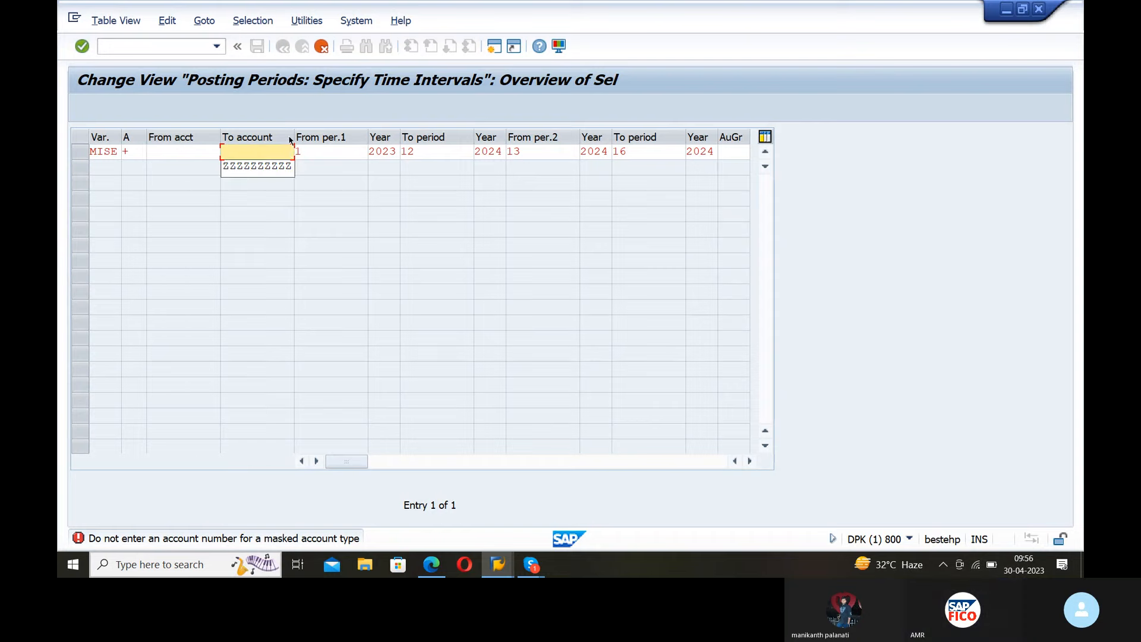
Accept the copied MISE entry and save the posting periods under customizing request DPKK900502.
{"action": "left_click", "coordinate": [261, 49]}
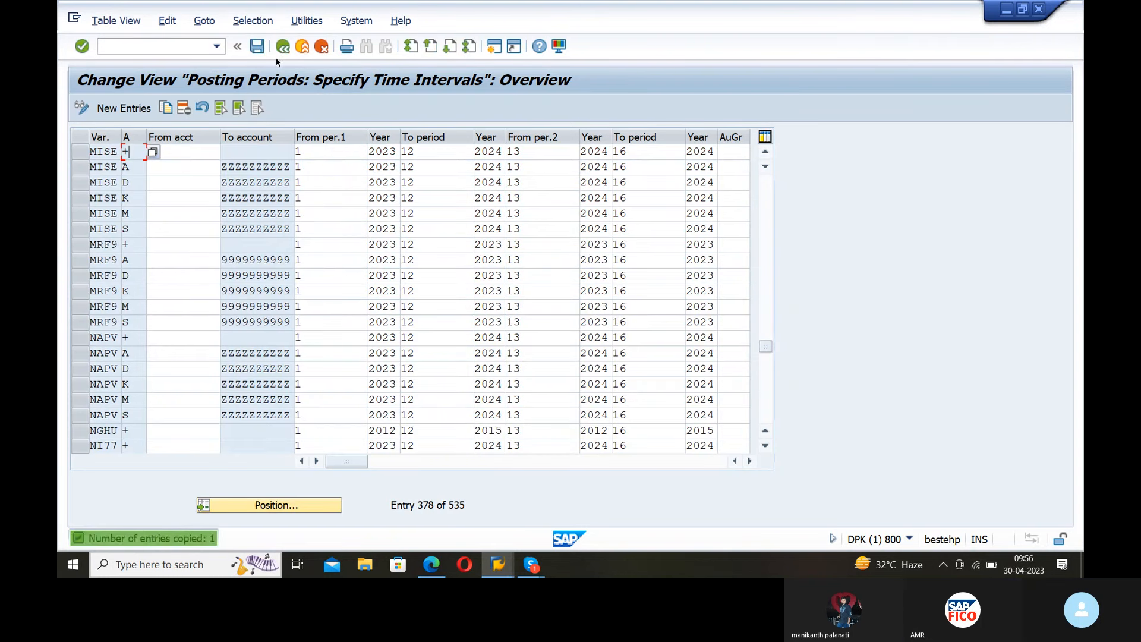
{"action": "left_click", "coordinate": [257, 46]}
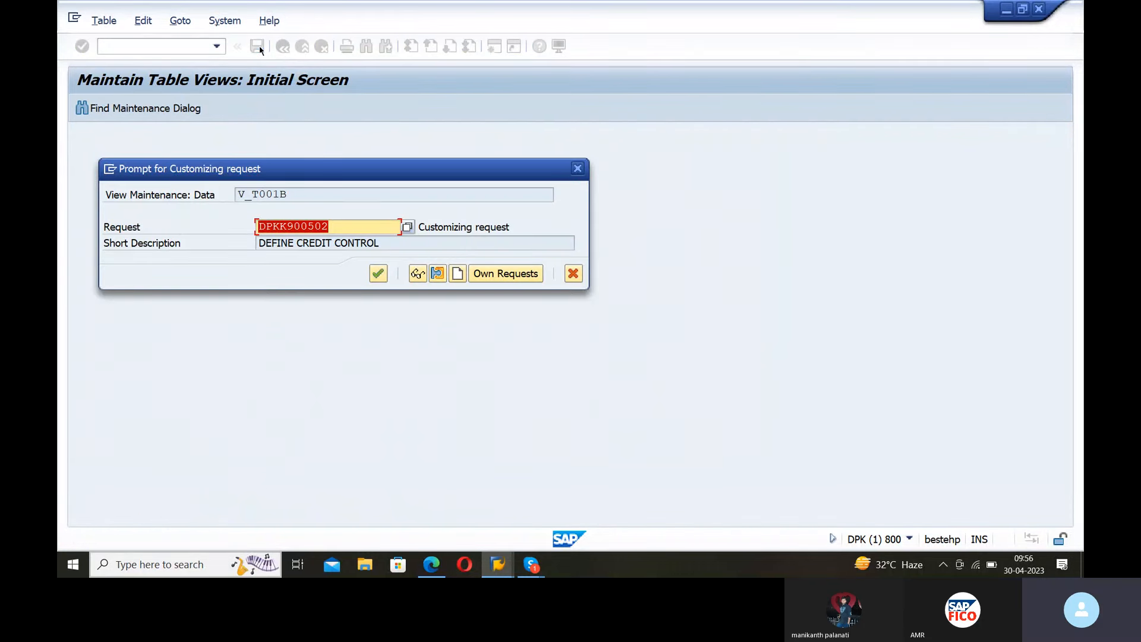
{"action": "left_click", "coordinate": [378, 273]}
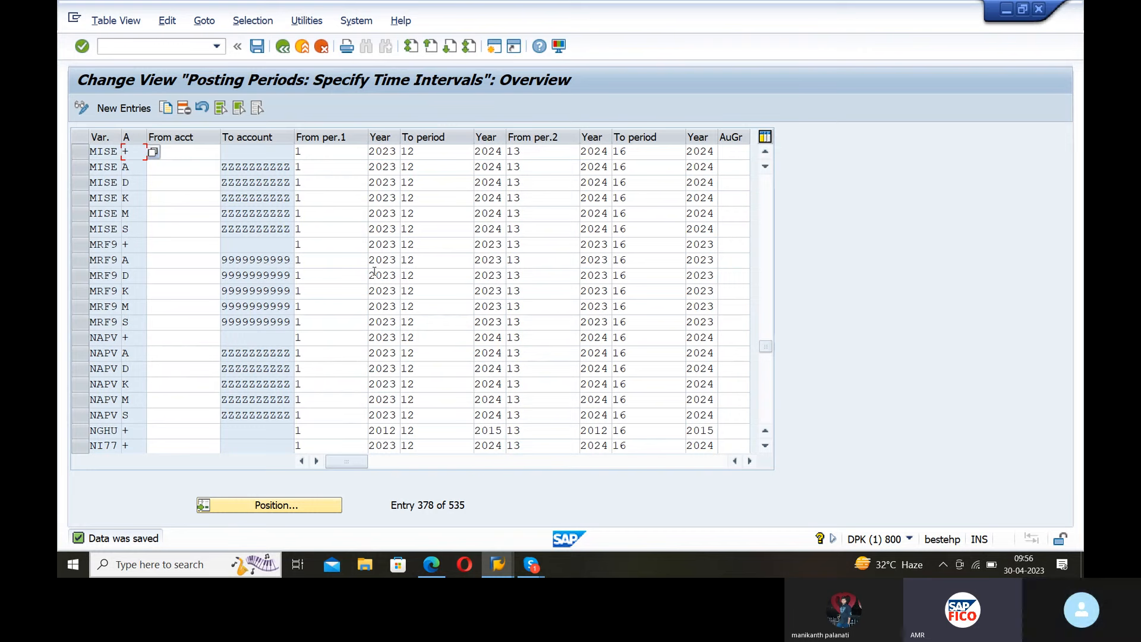
Leave the posting periods overview and open G/L document entry with transaction code /NFB50.
{"action": "left_click", "coordinate": [172, 49]}
{"action": "type", "text": "/NFB50"}
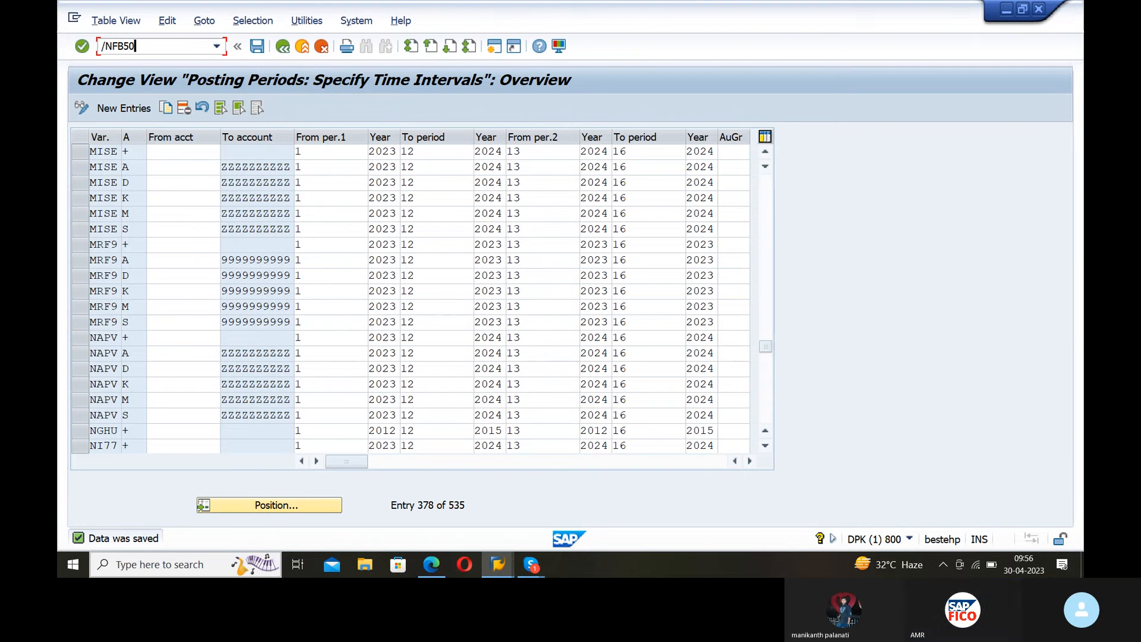
{"action": "key", "text": "Return"}
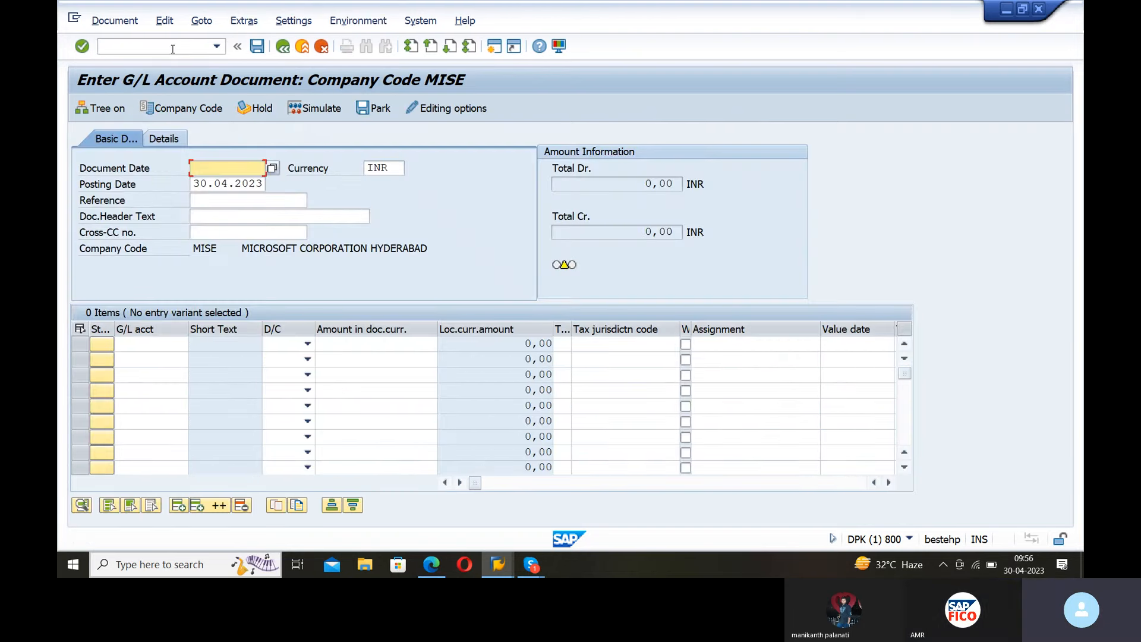
Set the document date of the G/L document to 30.04.2023 from the calendar.
{"action": "left_click", "coordinate": [208, 231]}
{"action": "left_click", "coordinate": [251, 169]}
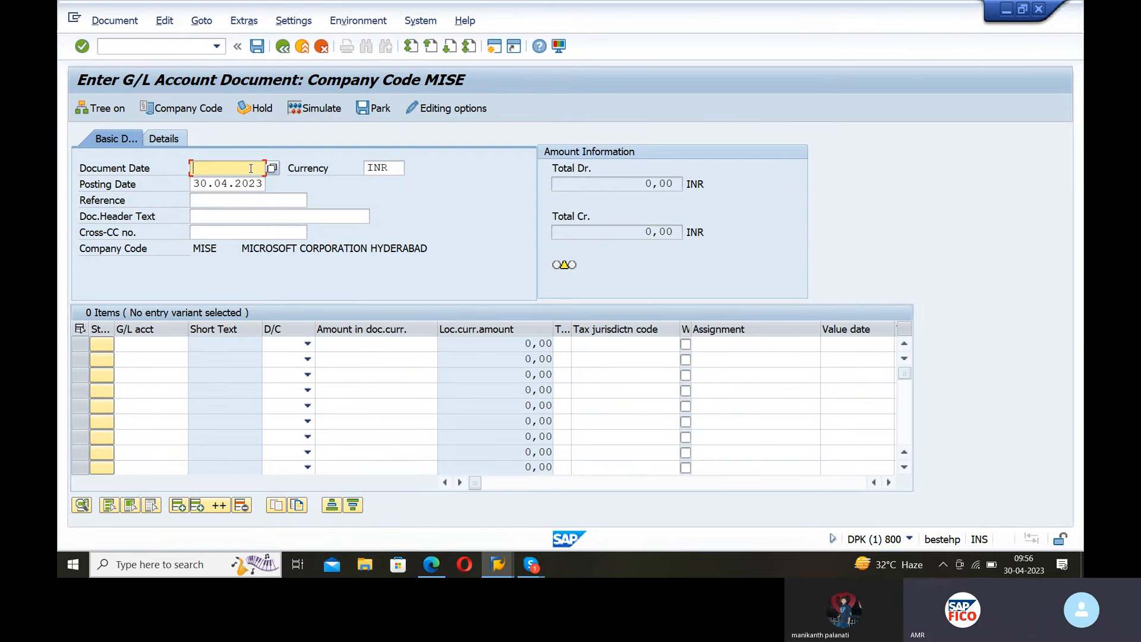
{"action": "left_click", "coordinate": [278, 171]}
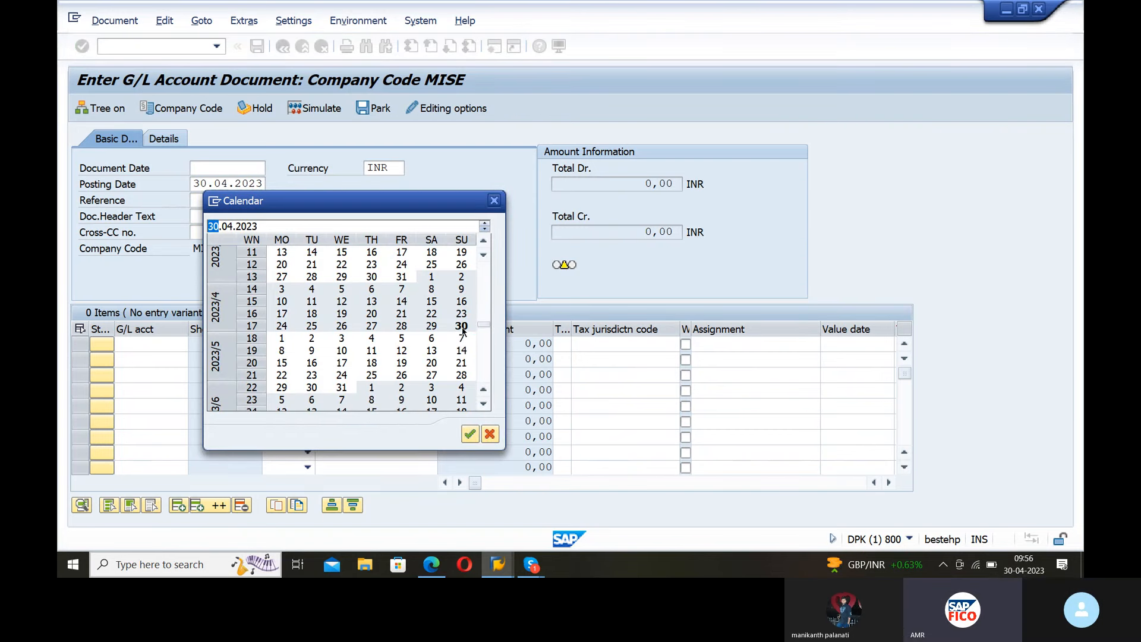
{"action": "double_click", "coordinate": [461, 326]}
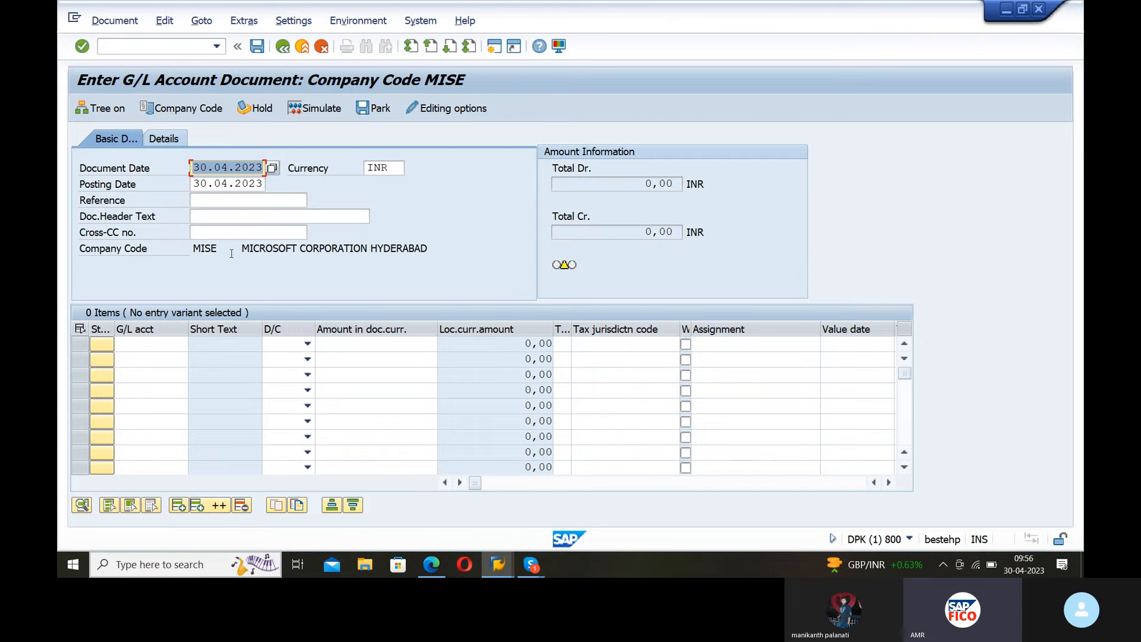
Fill the first line item with G/L account 200000 (Buildings Account) from the account list, as a debit of 10000.
{"action": "left_click", "coordinate": [180, 345]}
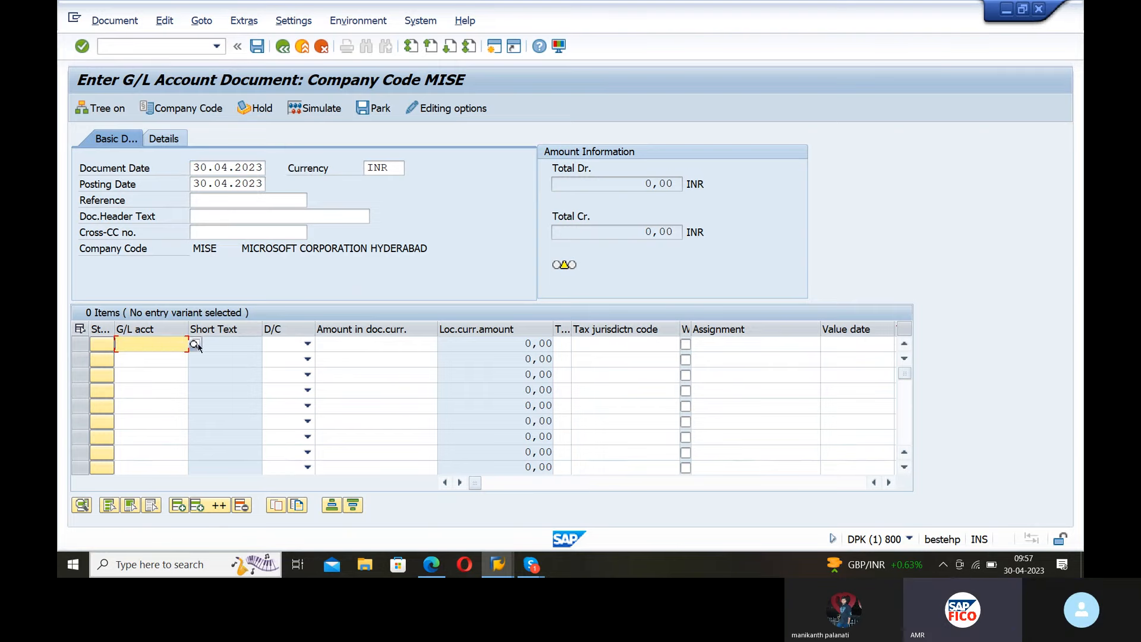
{"action": "left_click", "coordinate": [198, 345]}
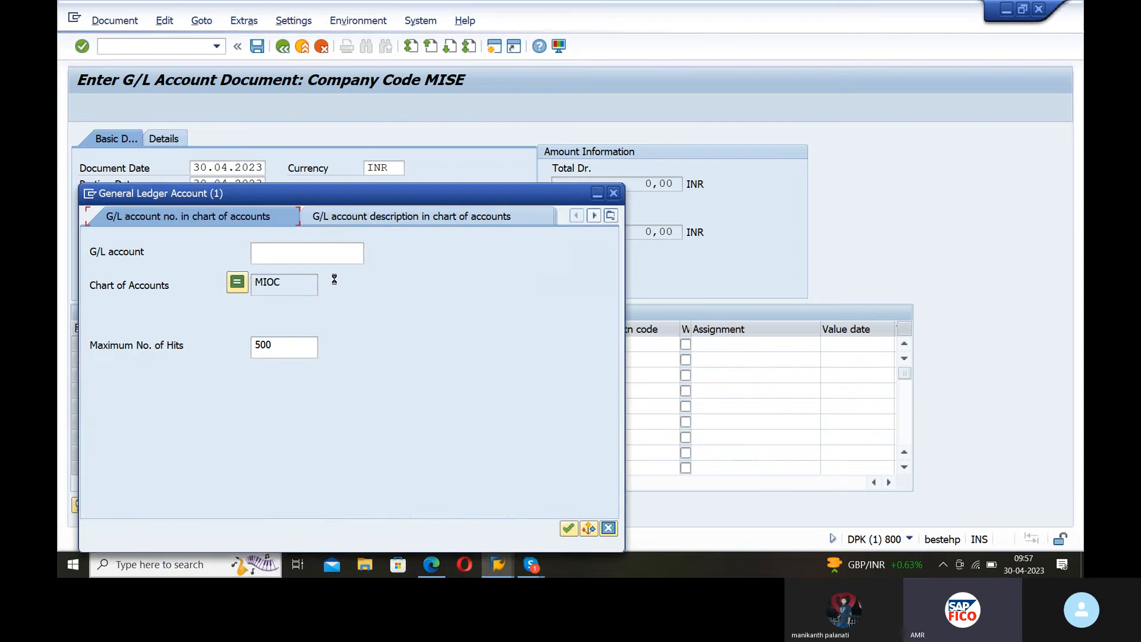
{"action": "left_click", "coordinate": [566, 528]}
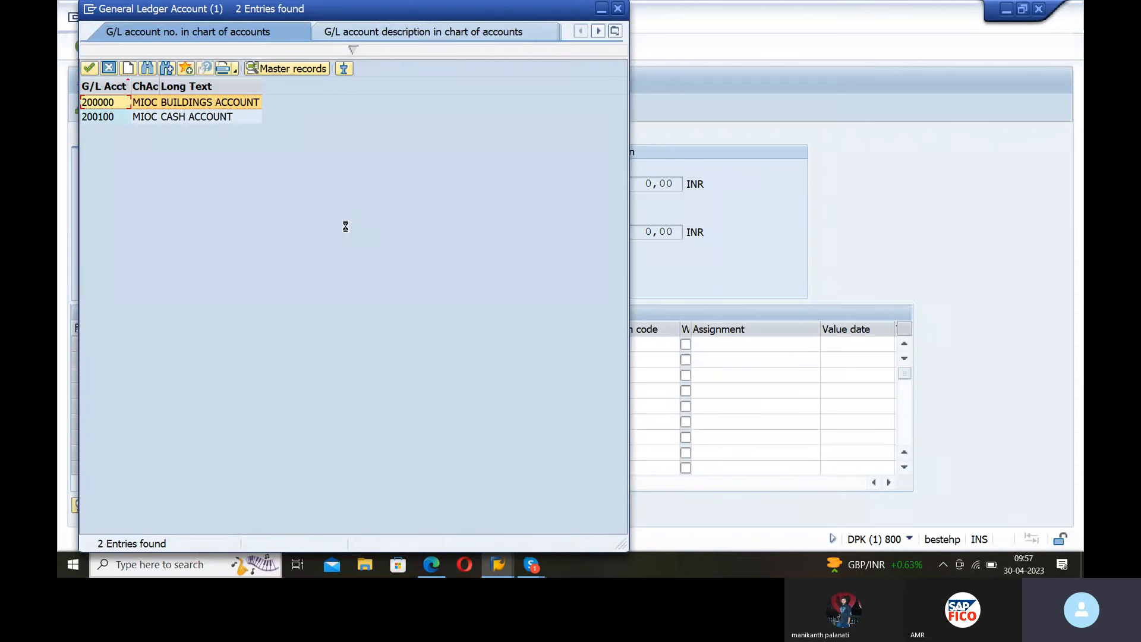
{"action": "double_click", "coordinate": [227, 104]}
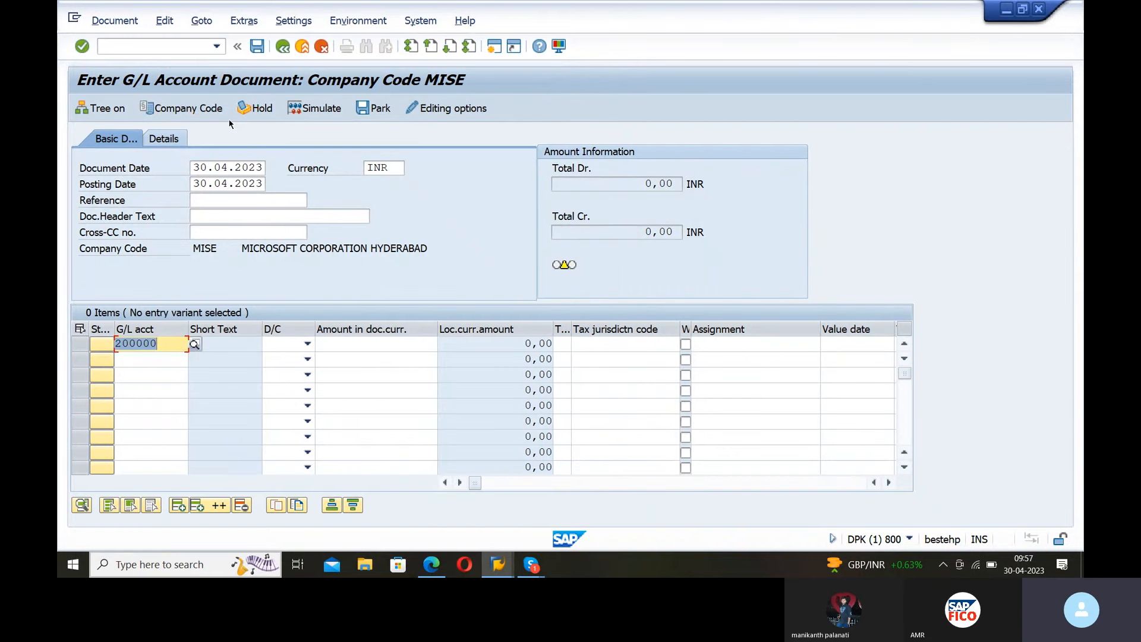
{"action": "left_click", "coordinate": [307, 343]}
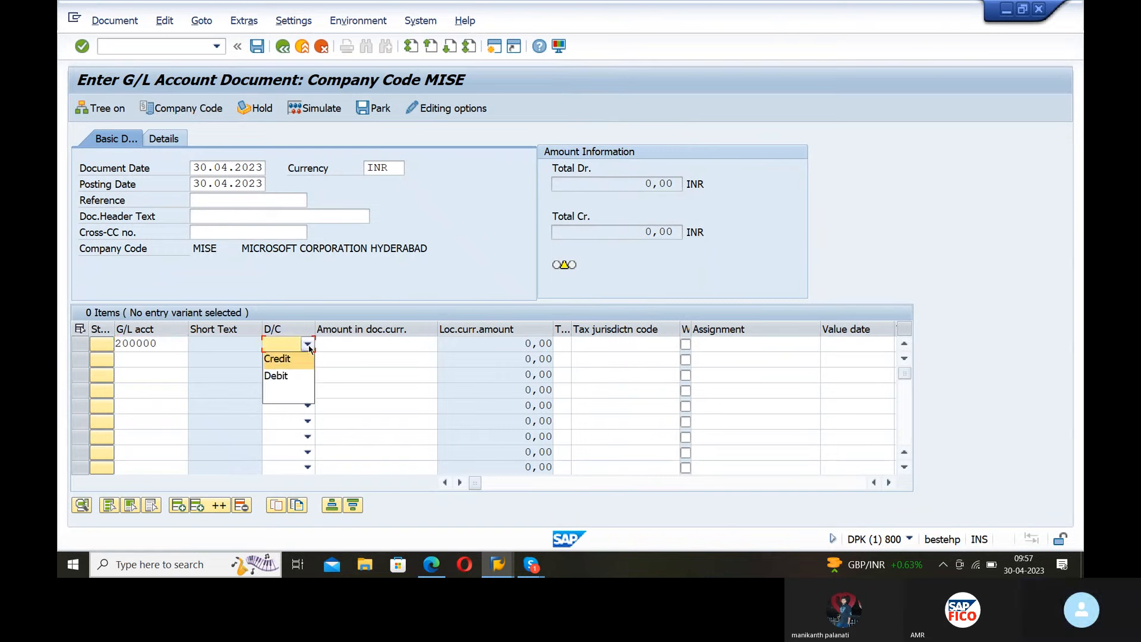
{"action": "left_click", "coordinate": [293, 376]}
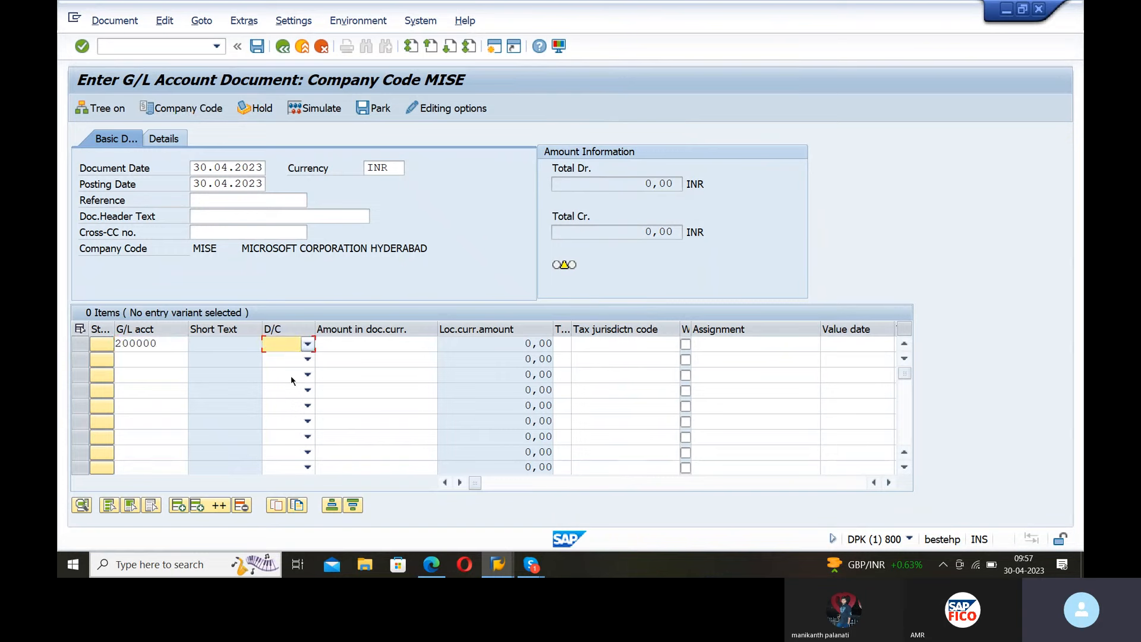
{"action": "left_click", "coordinate": [357, 344]}
{"action": "type", "text": "10000"}
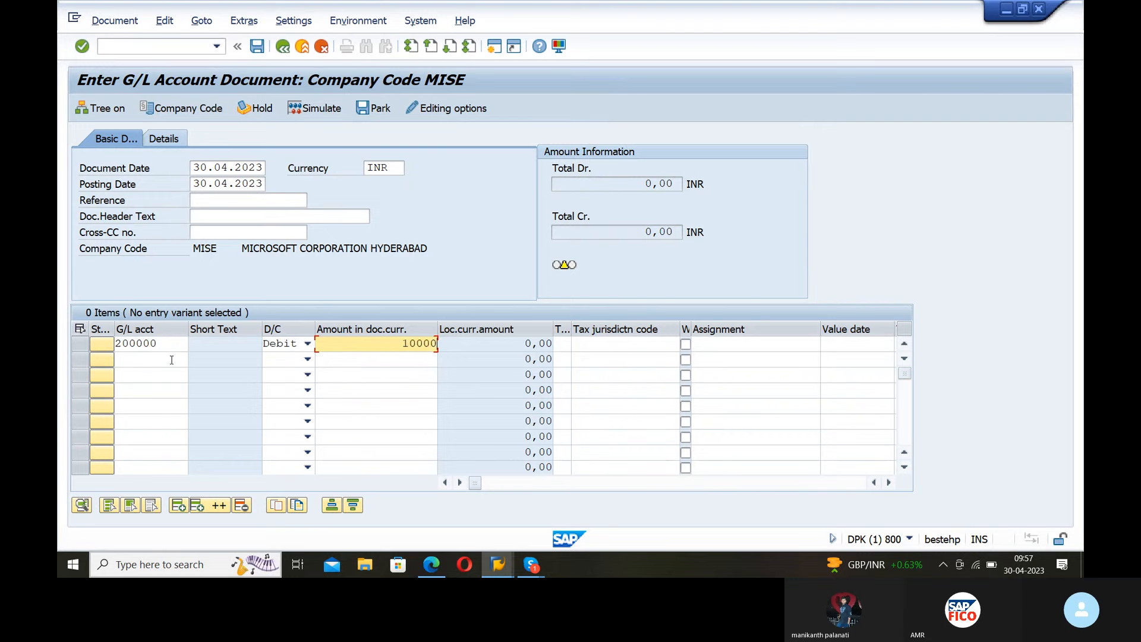
Fill the second line item with G/L account 200100 (Cash Account) from the account list, as a credit of 10000, and check the document.
{"action": "left_click", "coordinate": [171, 360]}
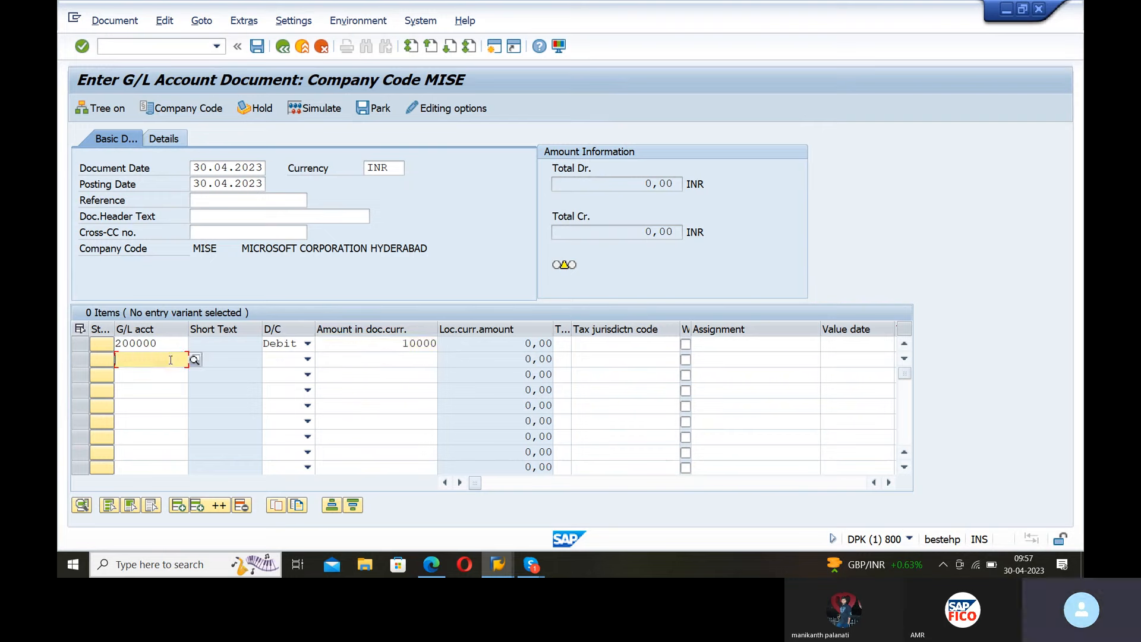
{"action": "left_click", "coordinate": [196, 360]}
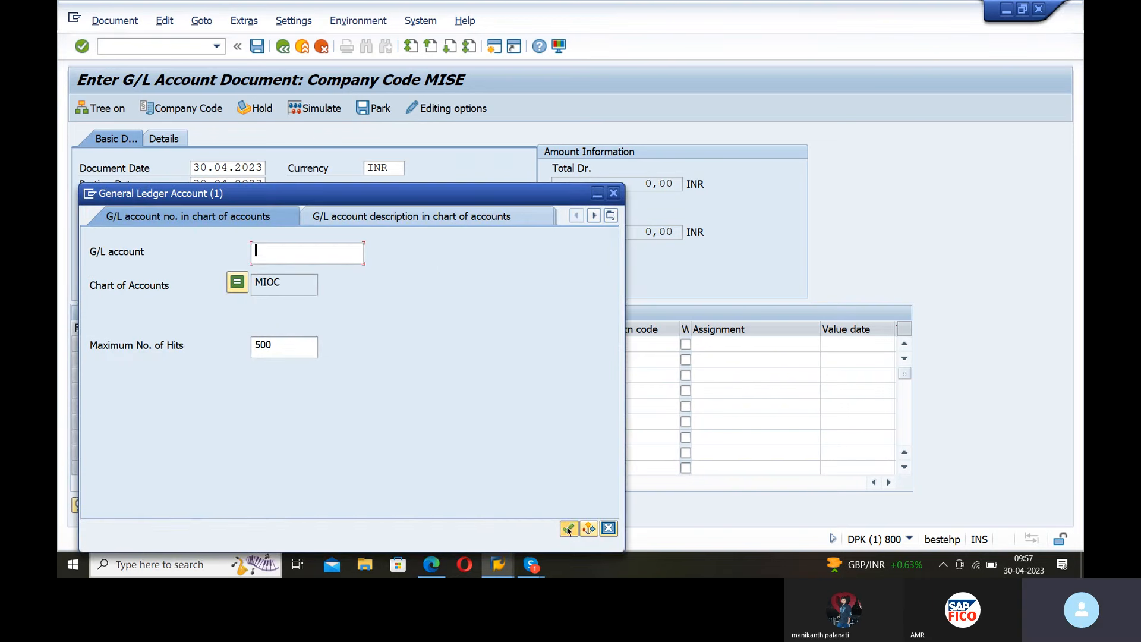
{"action": "left_click", "coordinate": [568, 528]}
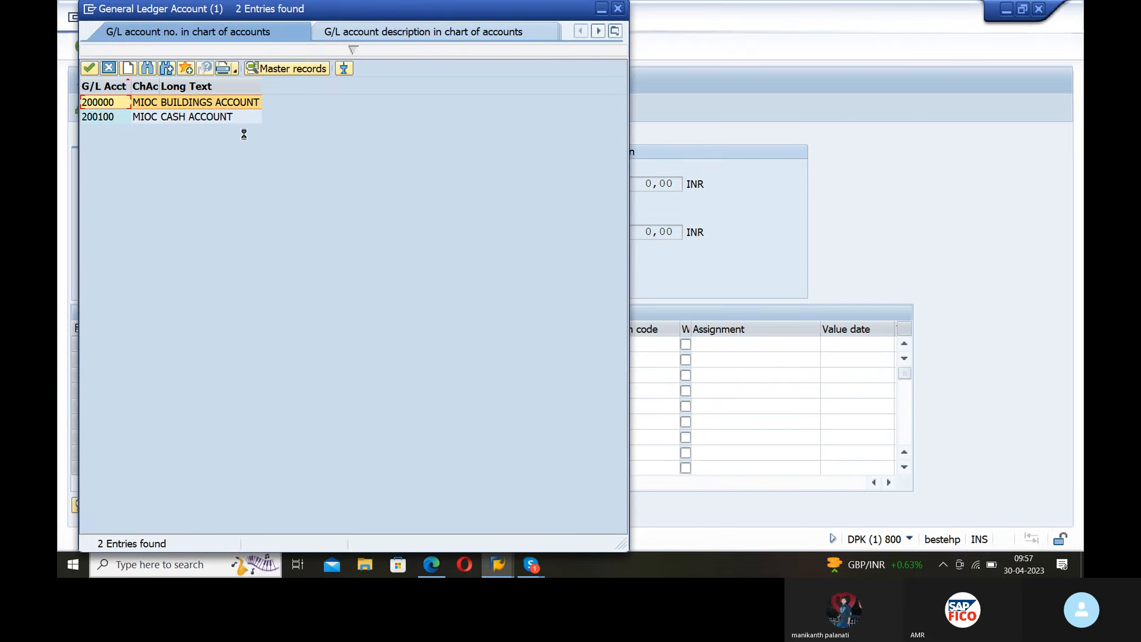
{"action": "double_click", "coordinate": [233, 122]}
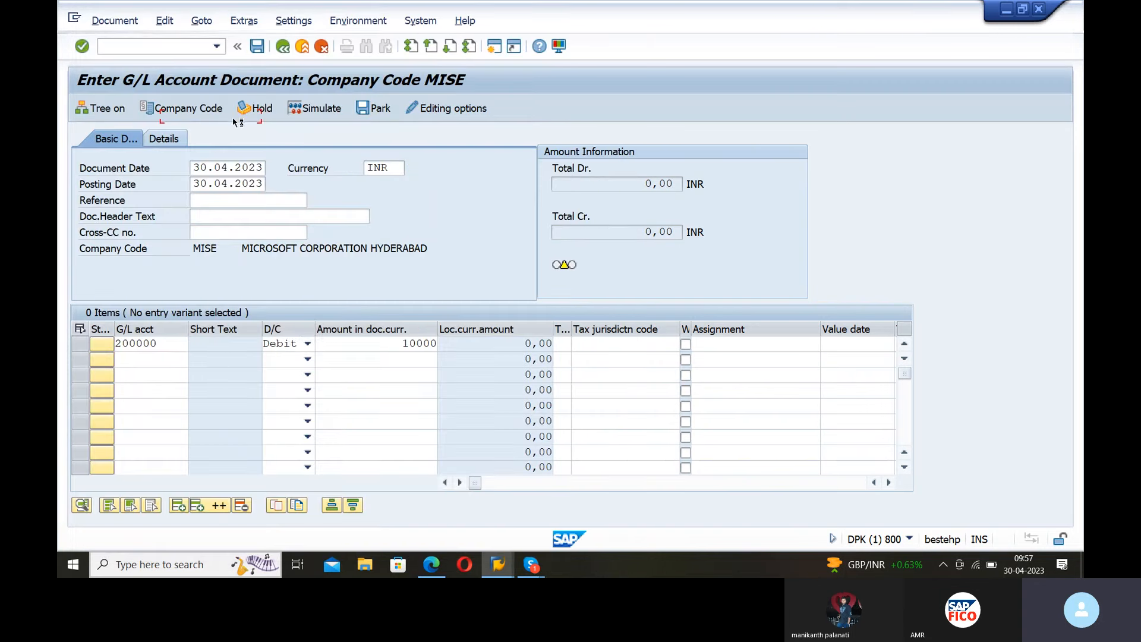
{"action": "left_click", "coordinate": [306, 360]}
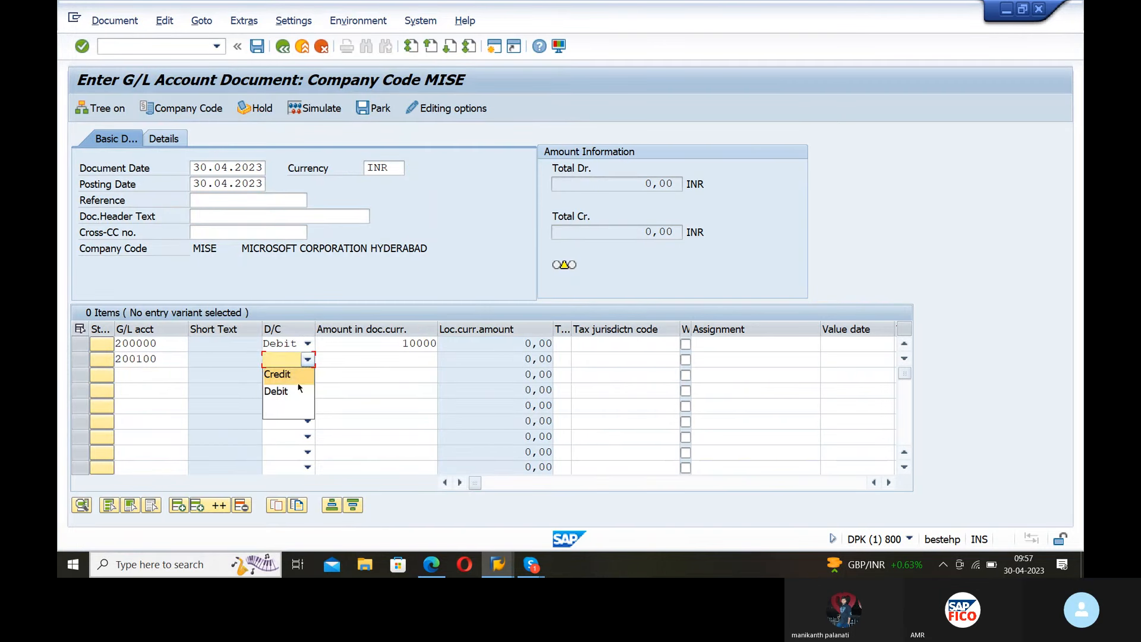
{"action": "left_click", "coordinate": [299, 380]}
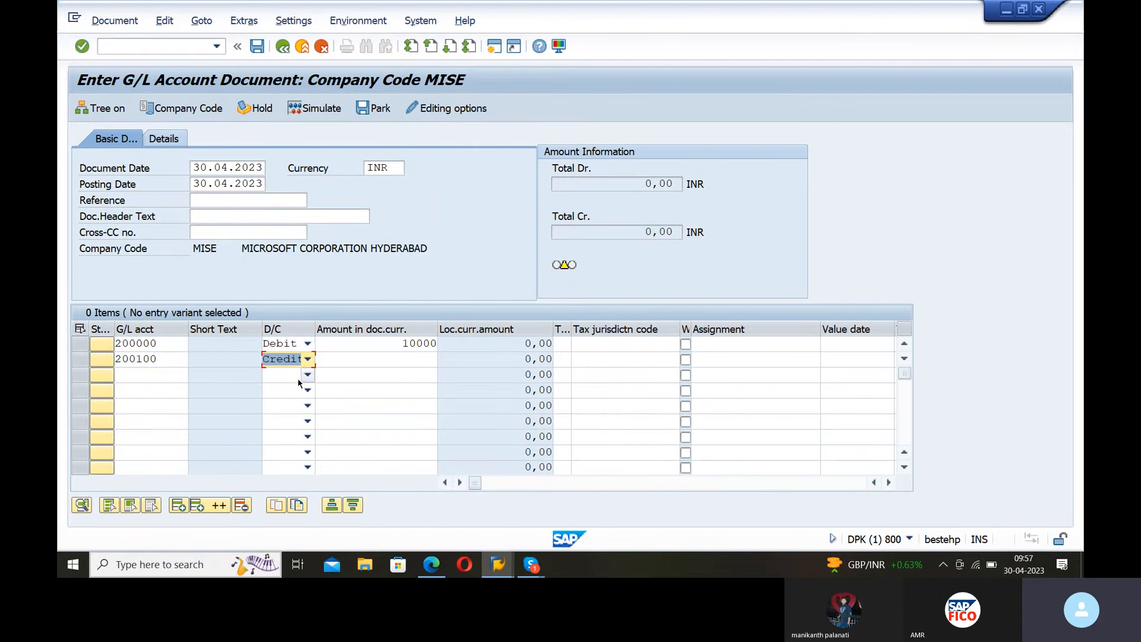
{"action": "left_click", "coordinate": [410, 366]}
{"action": "type", "text": "10000"}
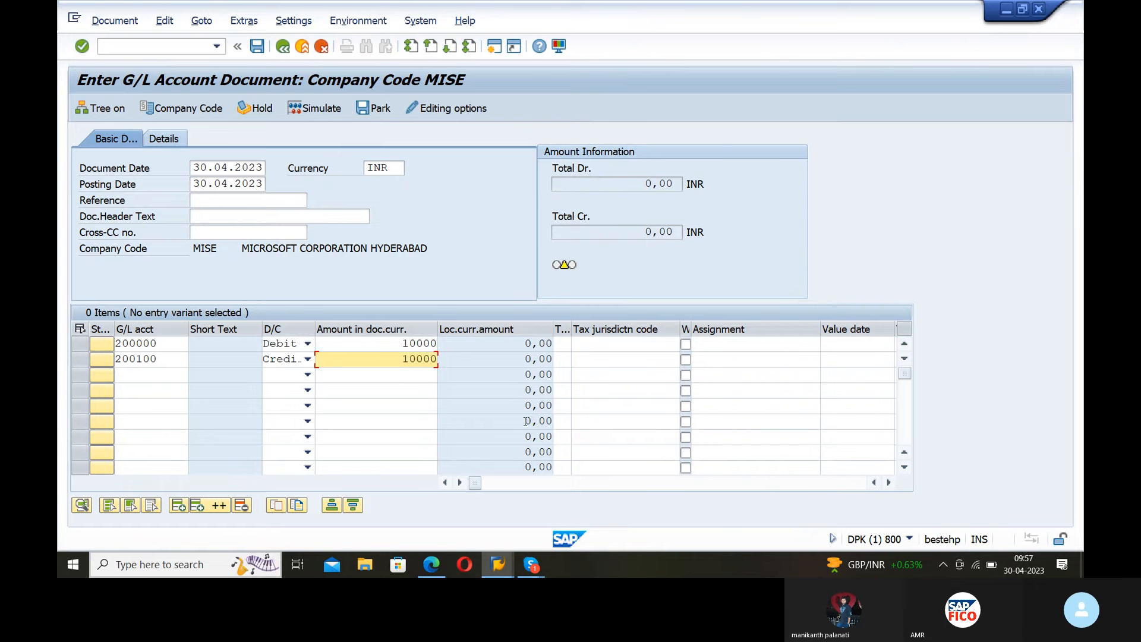
{"action": "key", "text": "Return"}
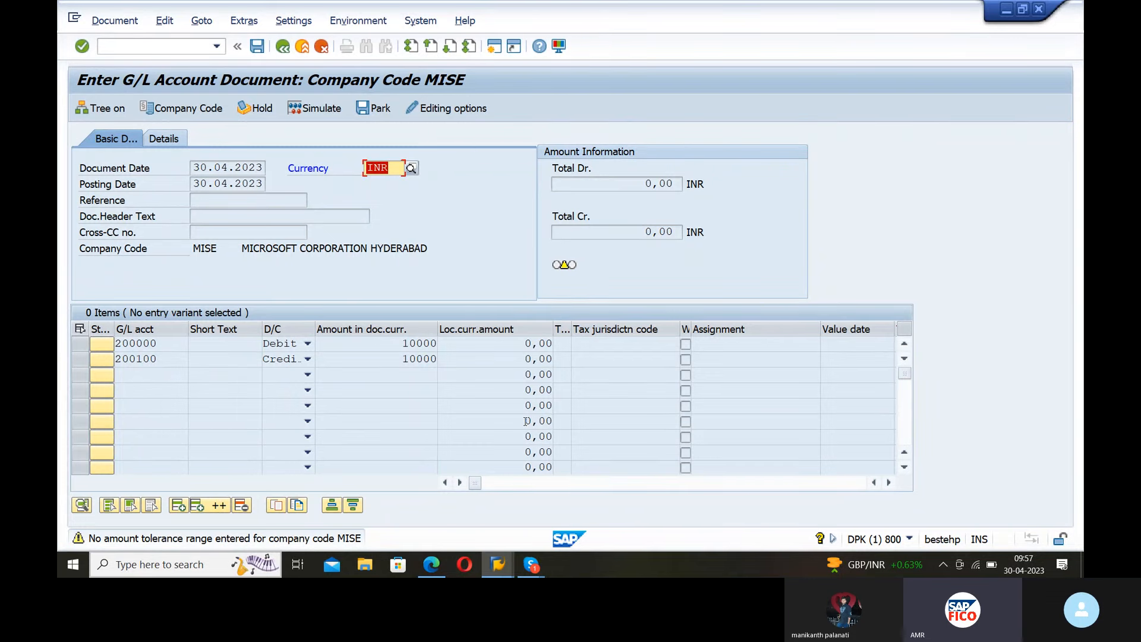
{"action": "key", "text": "Return"}
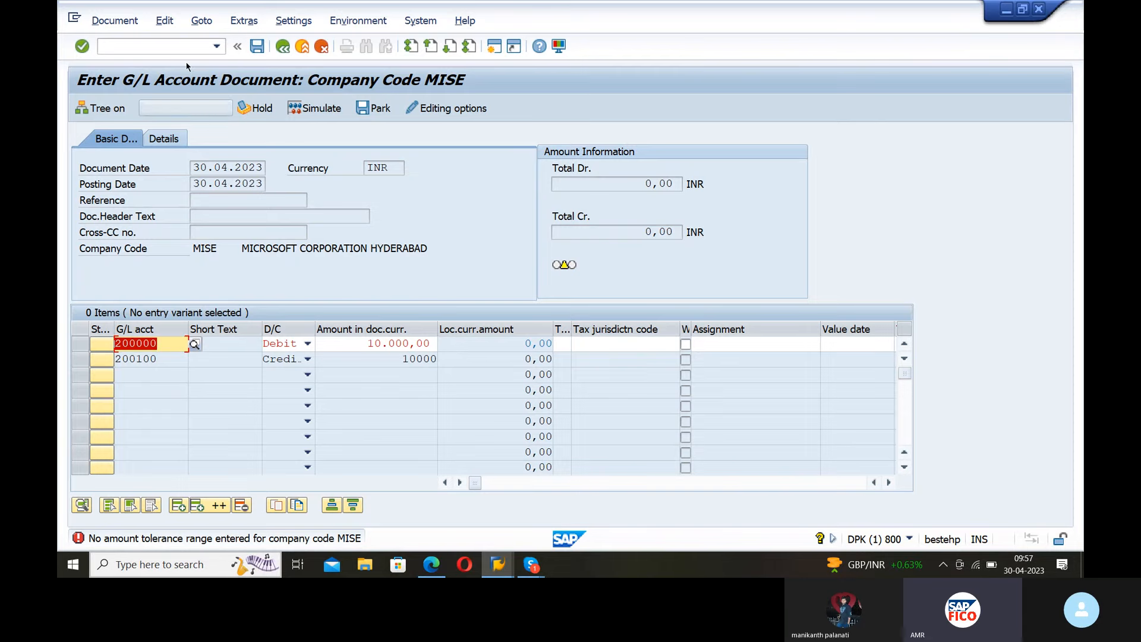
Open a new session and start the user tolerance group assignment with transaction code OB57.
{"action": "left_click", "coordinate": [495, 48]}
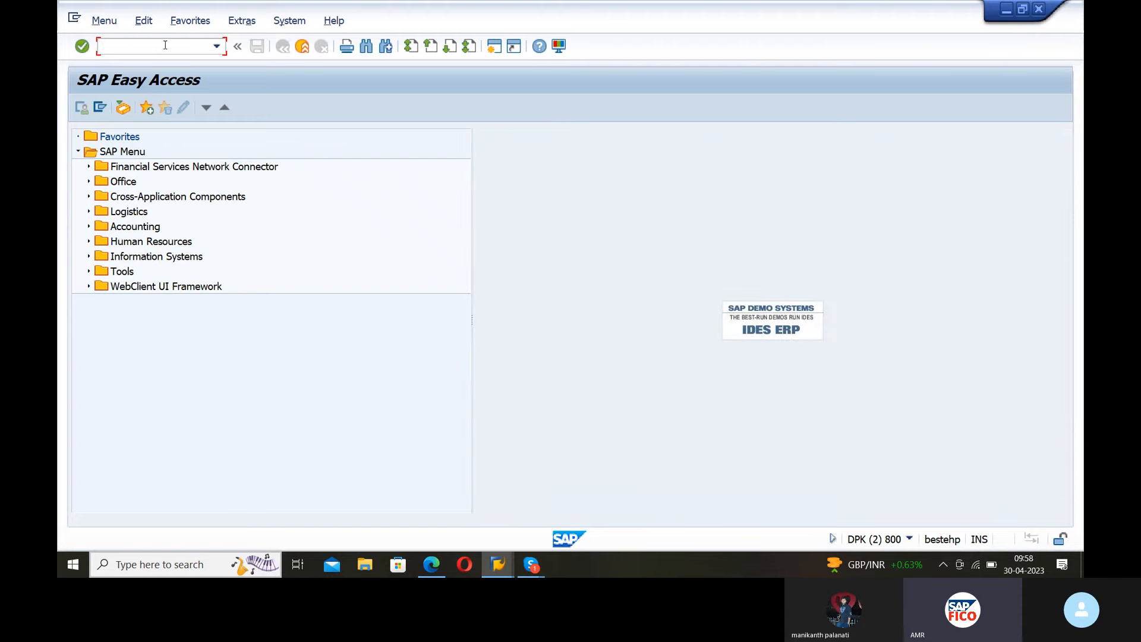
{"action": "type", "text": "OB"}
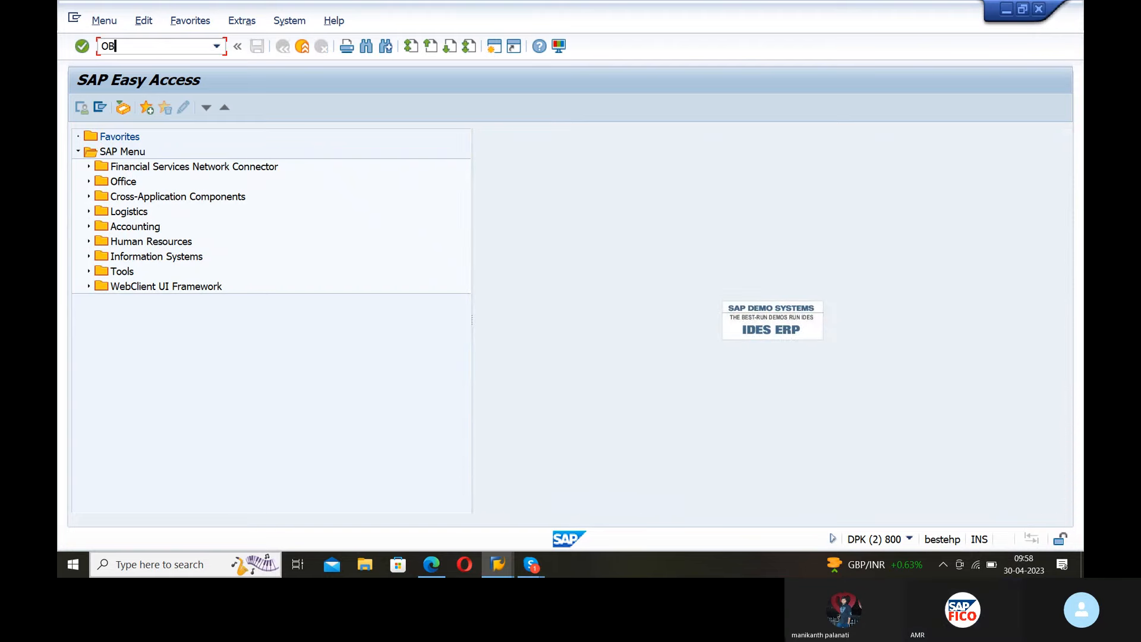
{"action": "type", "text": "57"}
{"action": "key", "text": "Return"}
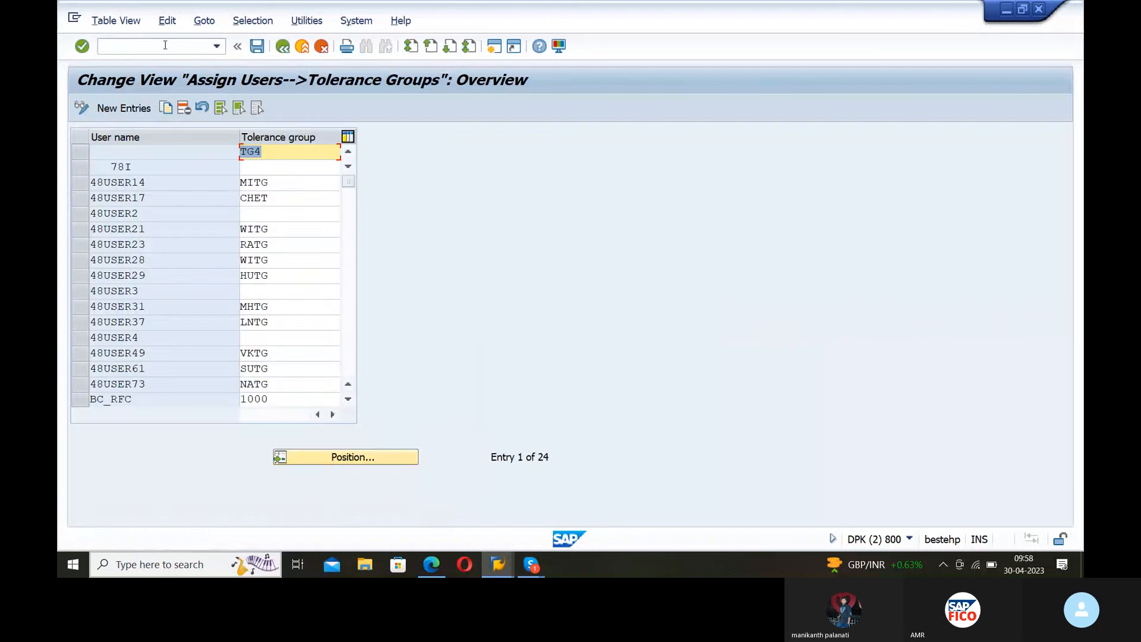
Look up the saved user name on the TEST system's logon screen and position the tolerance group assignments at user 48USER29.
{"action": "left_click", "coordinate": [312, 458]}
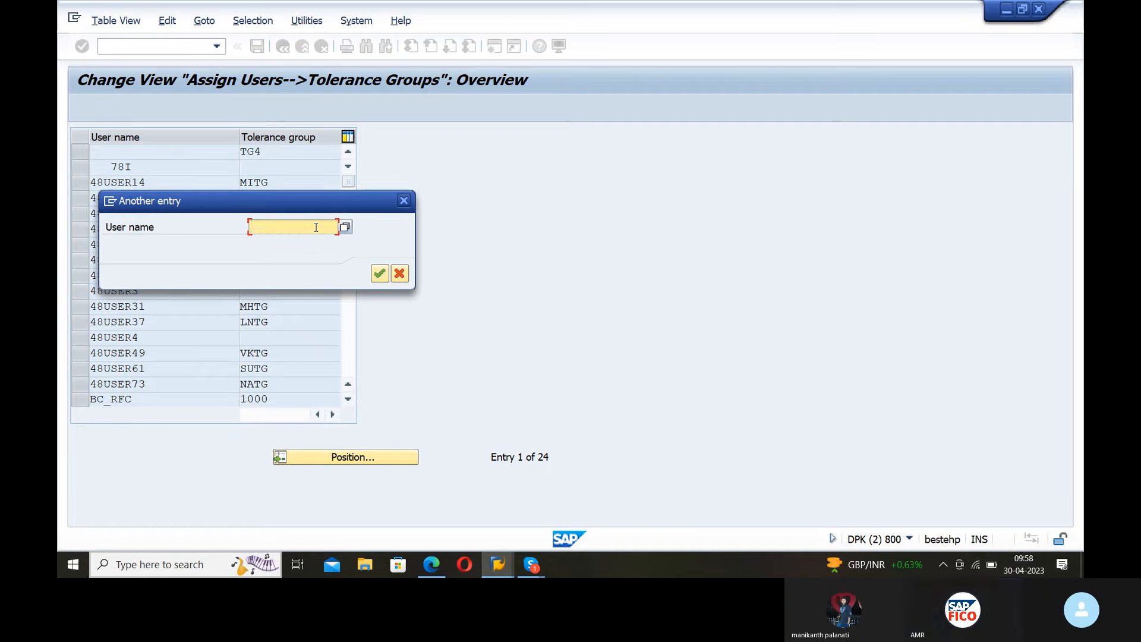
{"action": "type", "text": "4"}
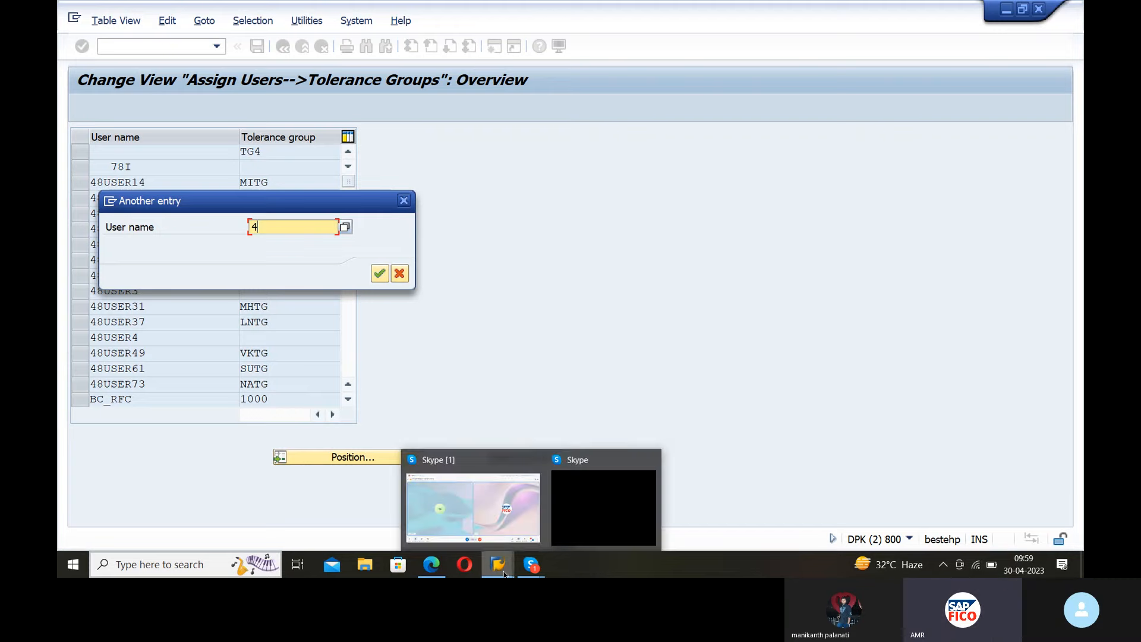
{"action": "mouse_move", "coordinate": [504, 572]}
{"action": "left_click", "coordinate": [373, 512]}
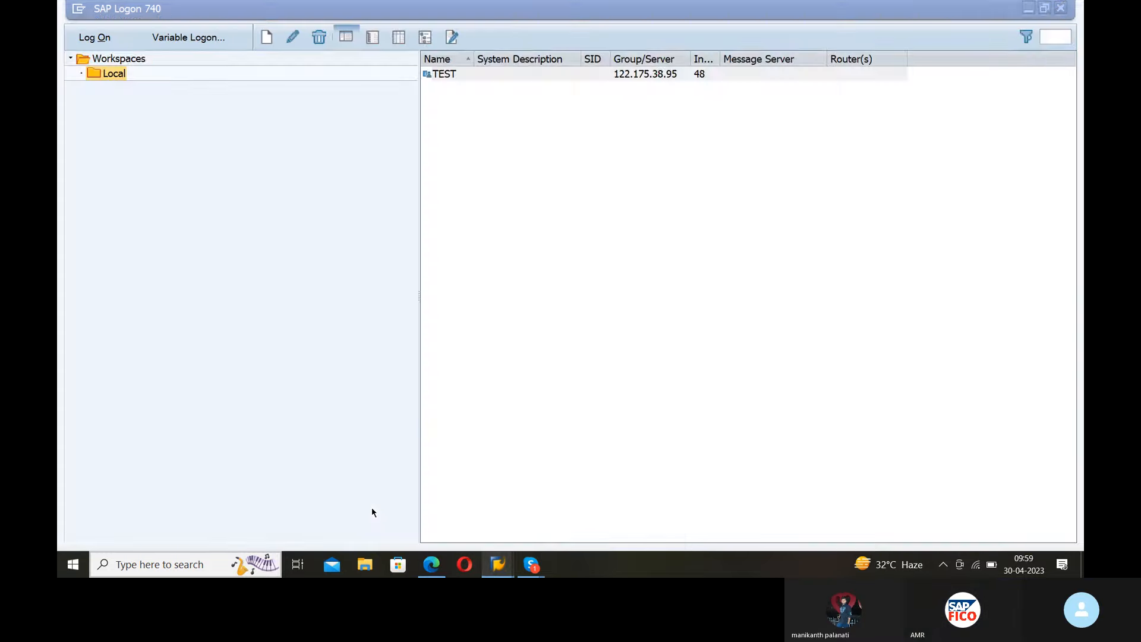
{"action": "left_click", "coordinate": [103, 49]}
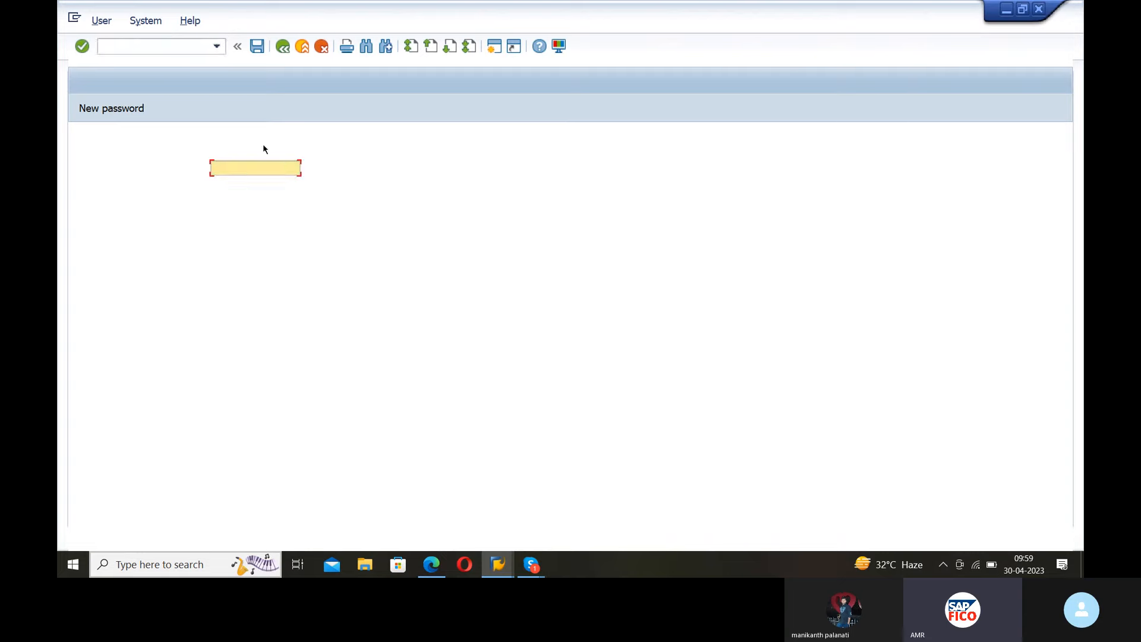
{"action": "type", "text": "4"}
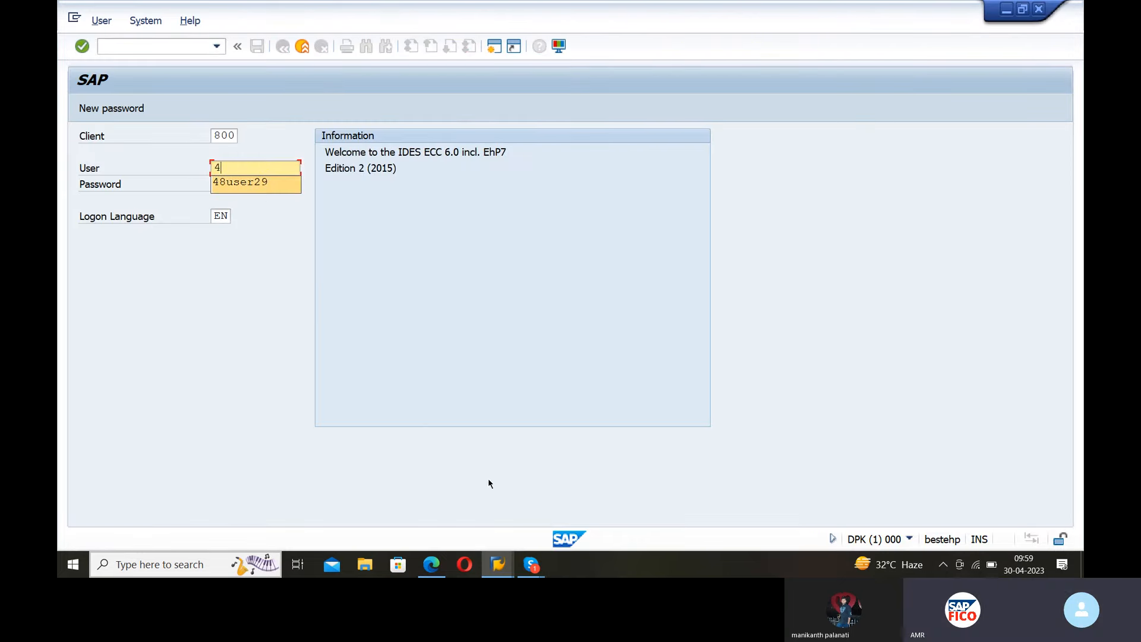
{"action": "mouse_move", "coordinate": [500, 564]}
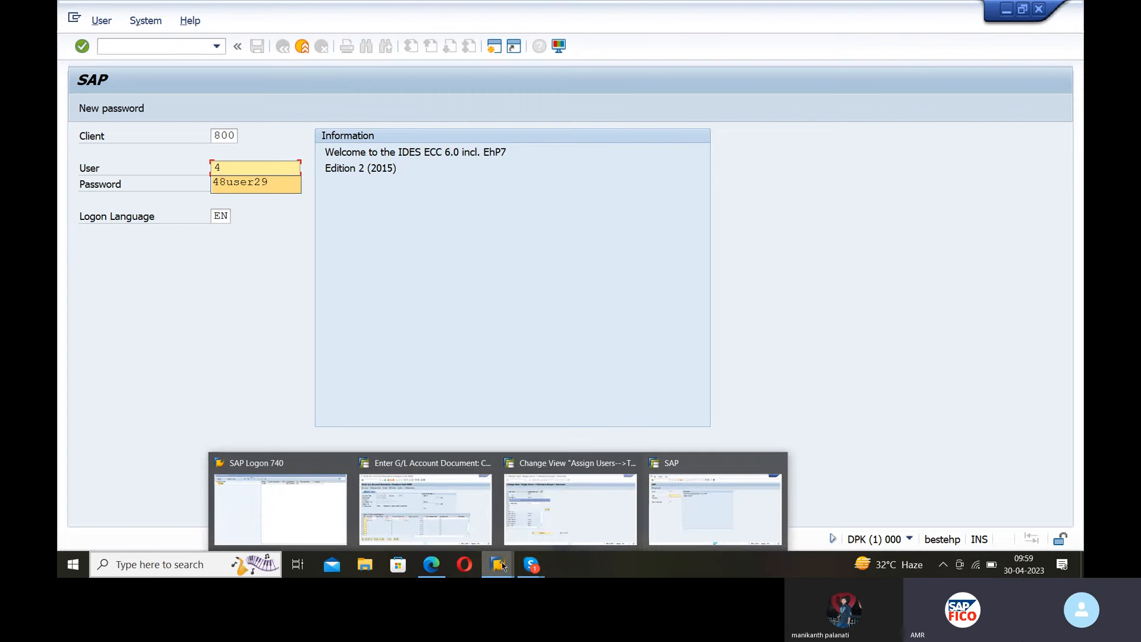
{"action": "left_click", "coordinate": [555, 519]}
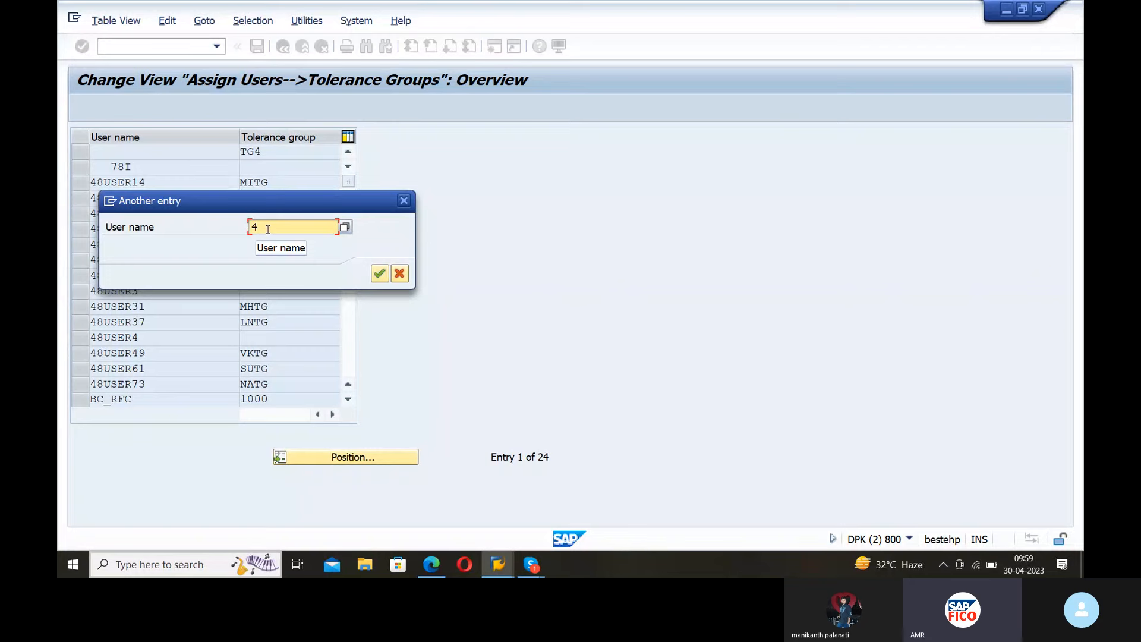
{"action": "type", "text": "8USER29"}
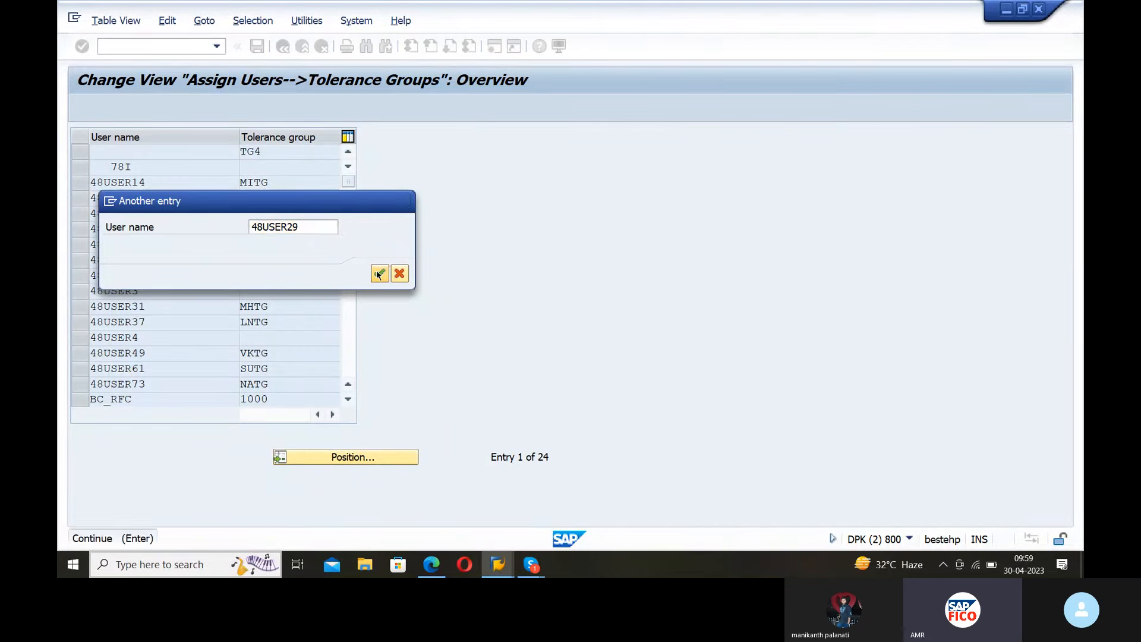
{"action": "left_click", "coordinate": [378, 273]}
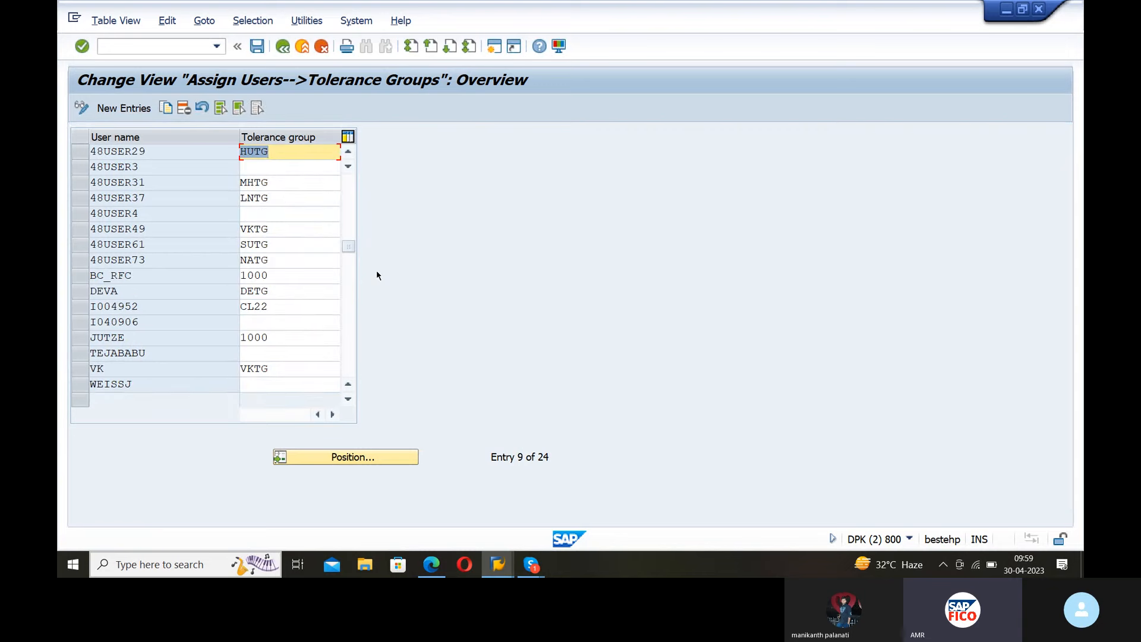
Assign tolerance group MITG to user 48USER29 and save the assignment under customizing request DPKK900502.
{"action": "left_click", "coordinate": [303, 158]}
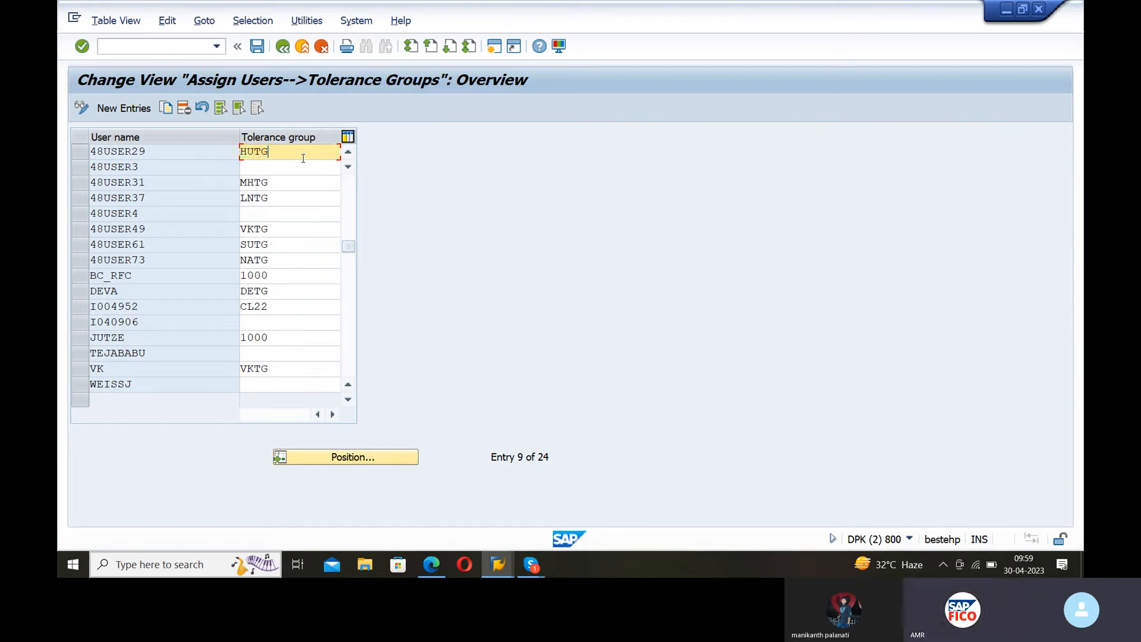
{"action": "left_click", "coordinate": [163, 152]}
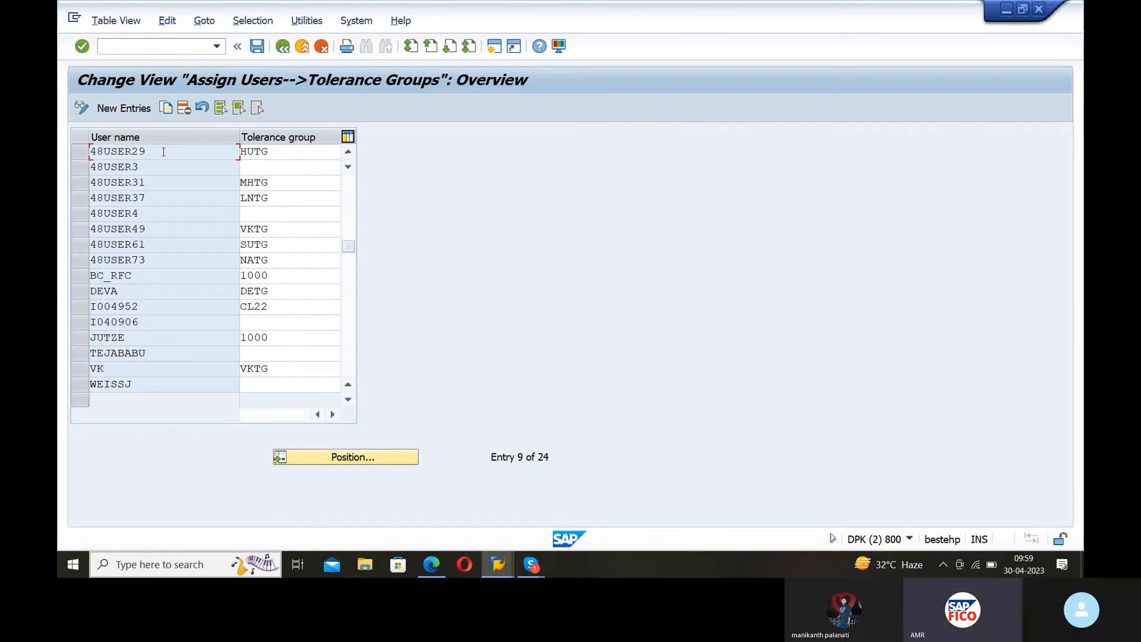
{"action": "left_click", "coordinate": [282, 150]}
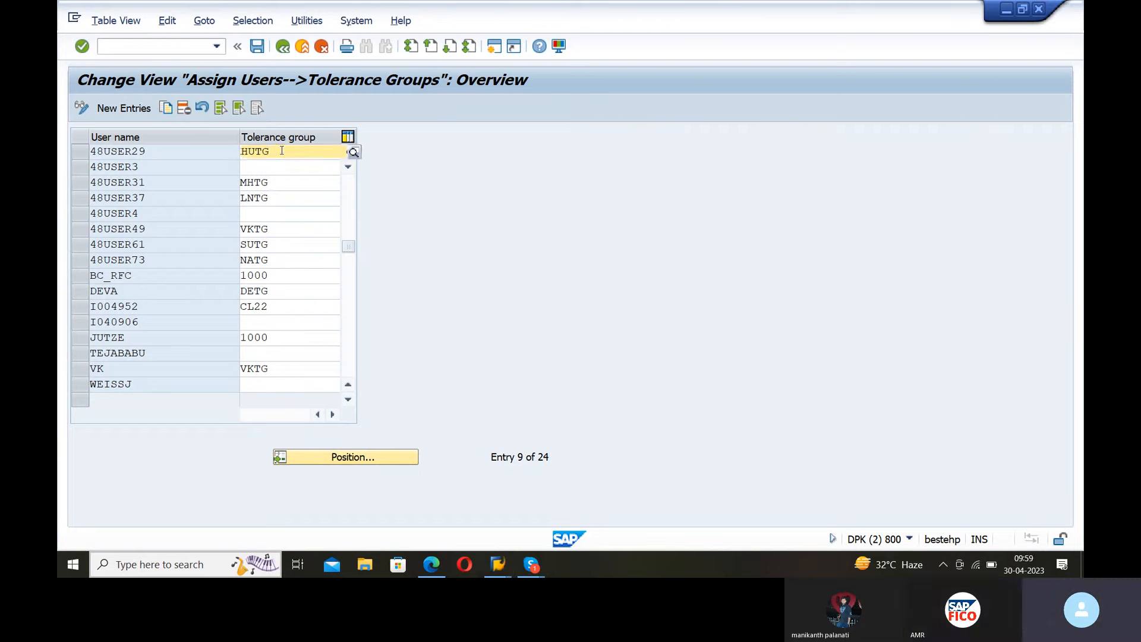
{"action": "key", "text": "BackSpace"}
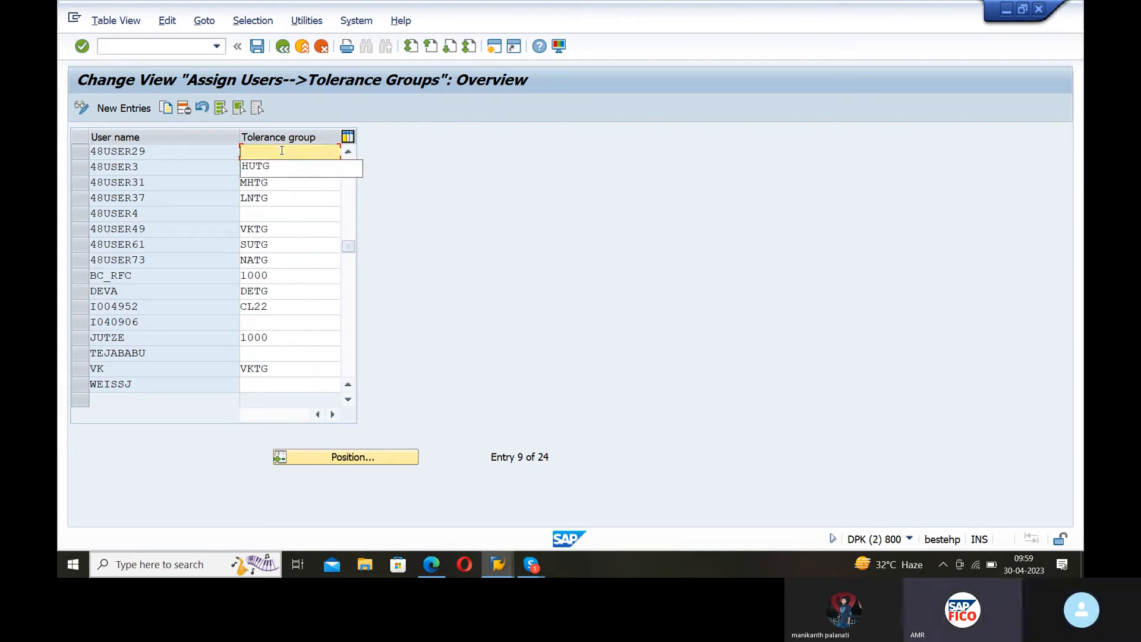
{"action": "type", "text": "M"}
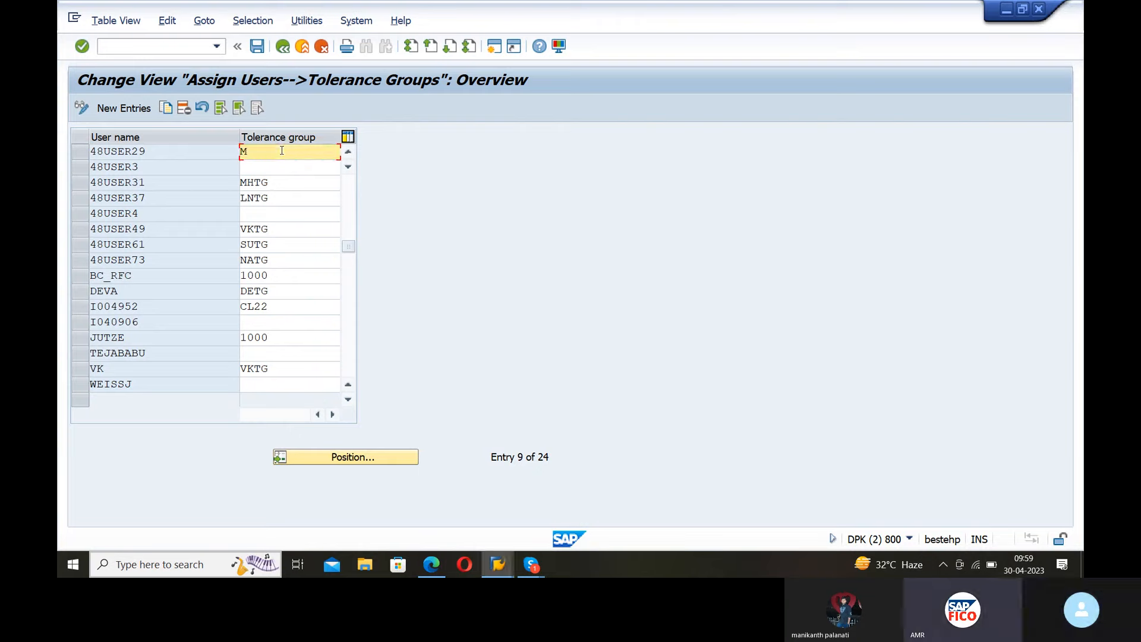
{"action": "type", "text": "I"}
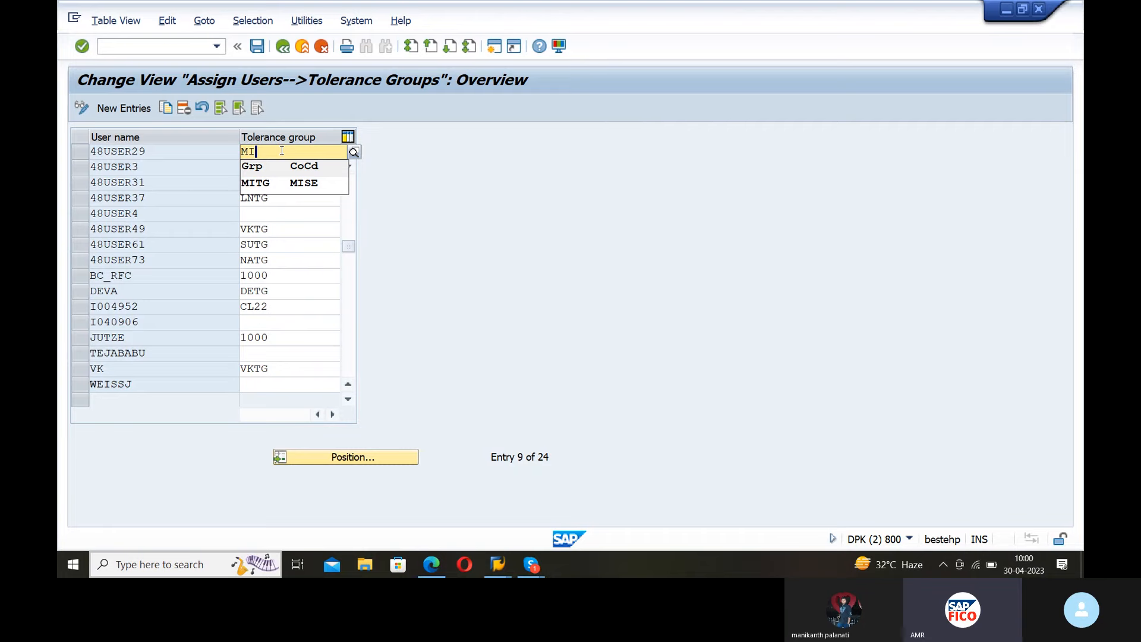
{"action": "left_click", "coordinate": [286, 182]}
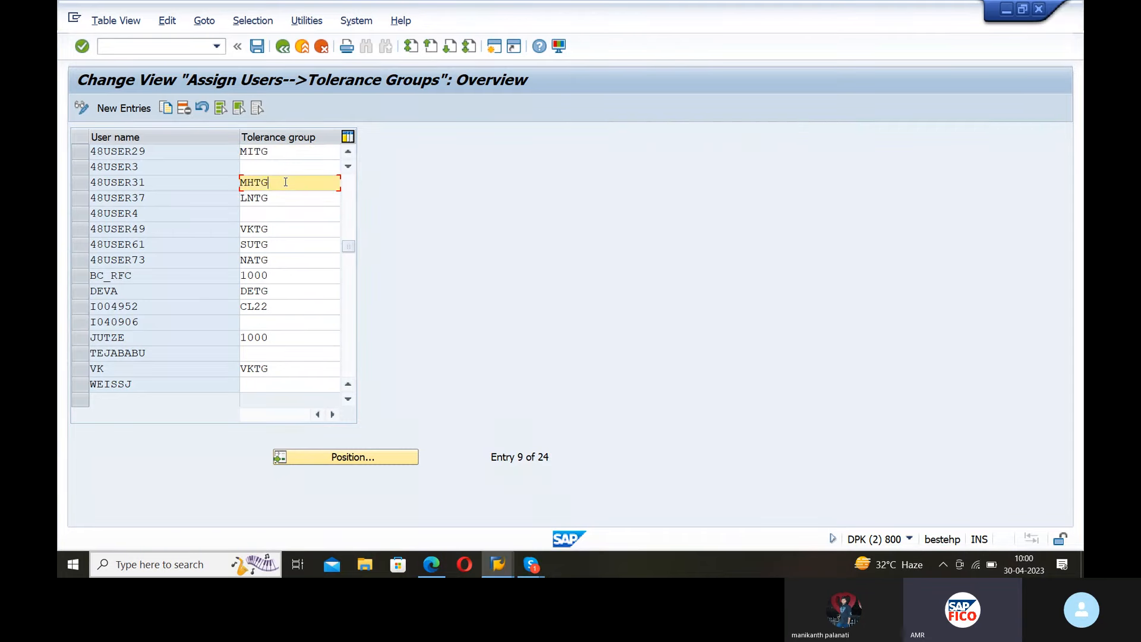
{"action": "left_click", "coordinate": [285, 152]}
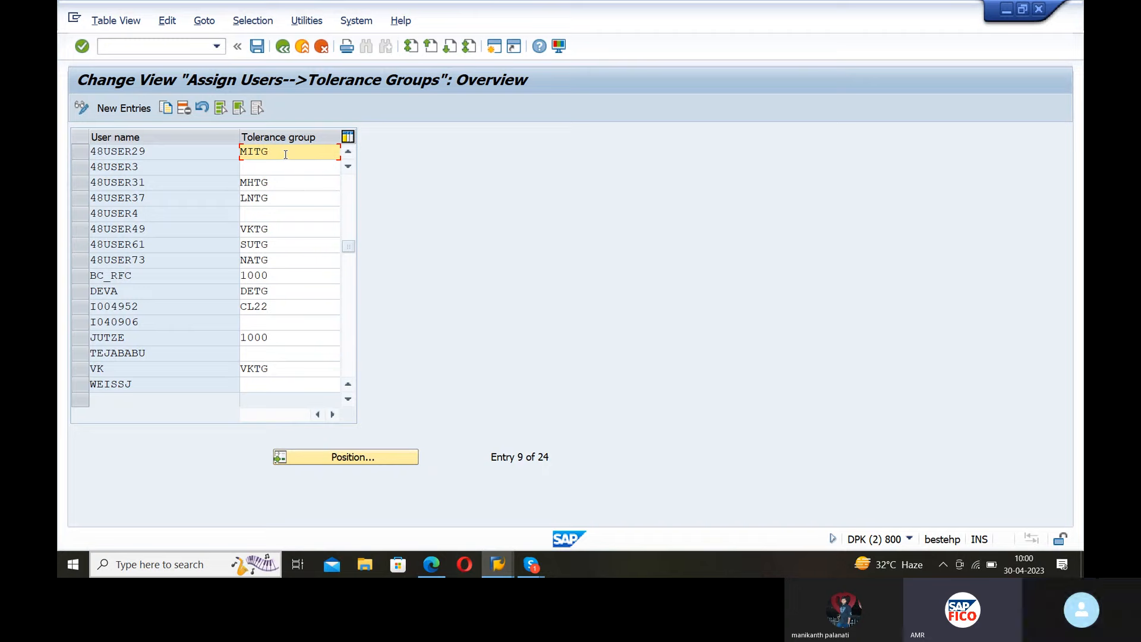
{"action": "left_click", "coordinate": [254, 53]}
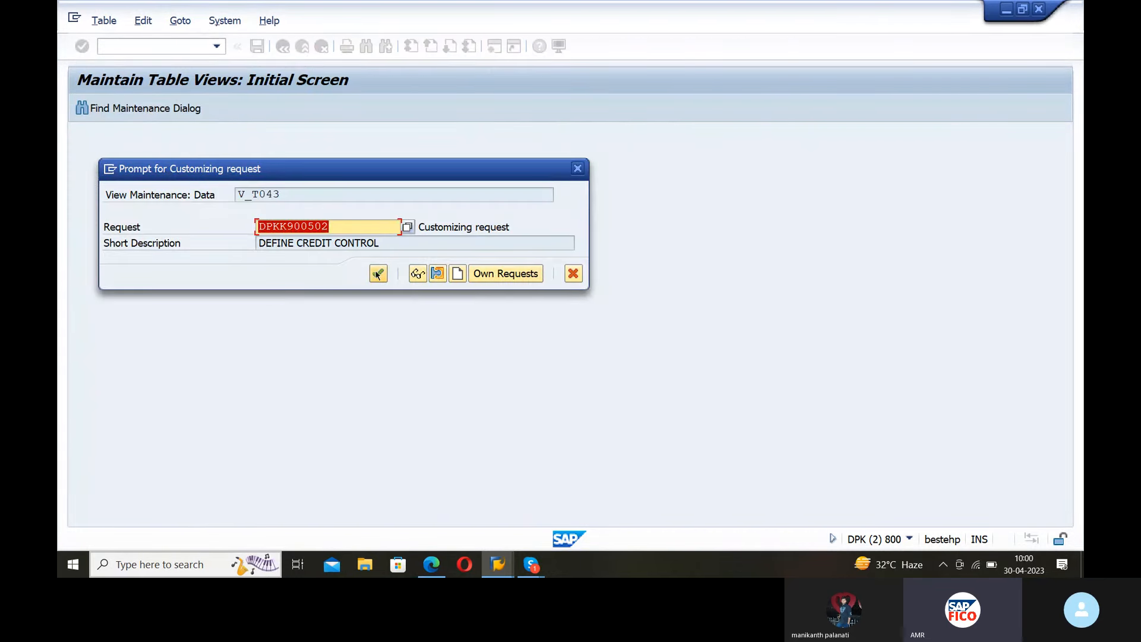
{"action": "left_click", "coordinate": [378, 274]}
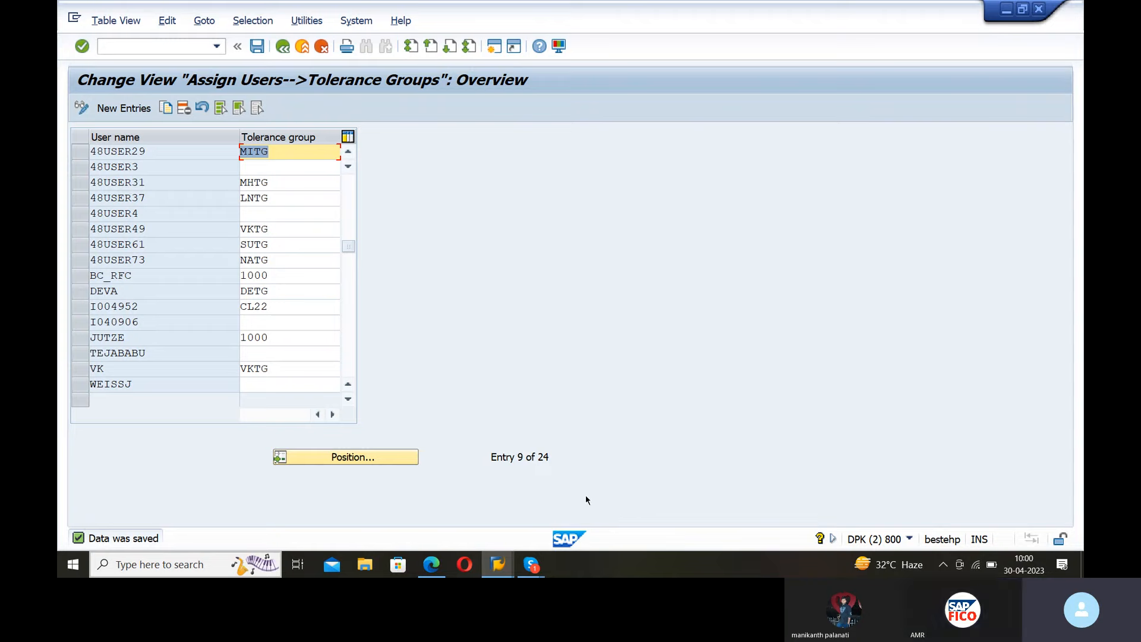
Return to the G/L document entry session for company code MISE and try to check and post the document again.
{"action": "mouse_move", "coordinate": [498, 564]}
{"action": "left_click", "coordinate": [474, 545]}
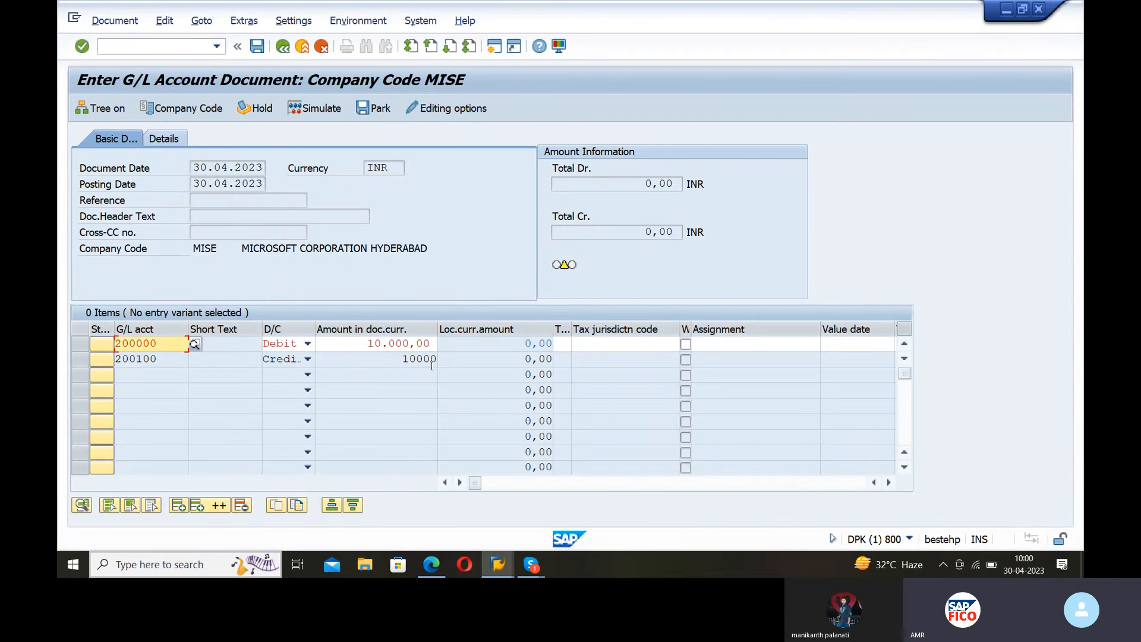
{"action": "key", "text": "Return"}
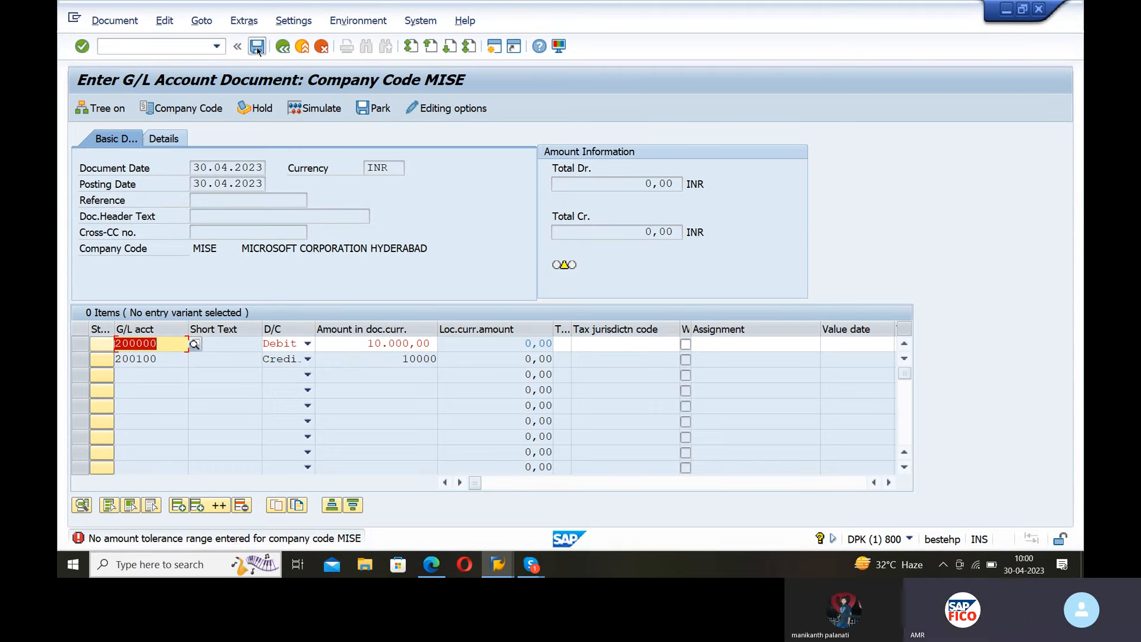
{"action": "left_click", "coordinate": [256, 48]}
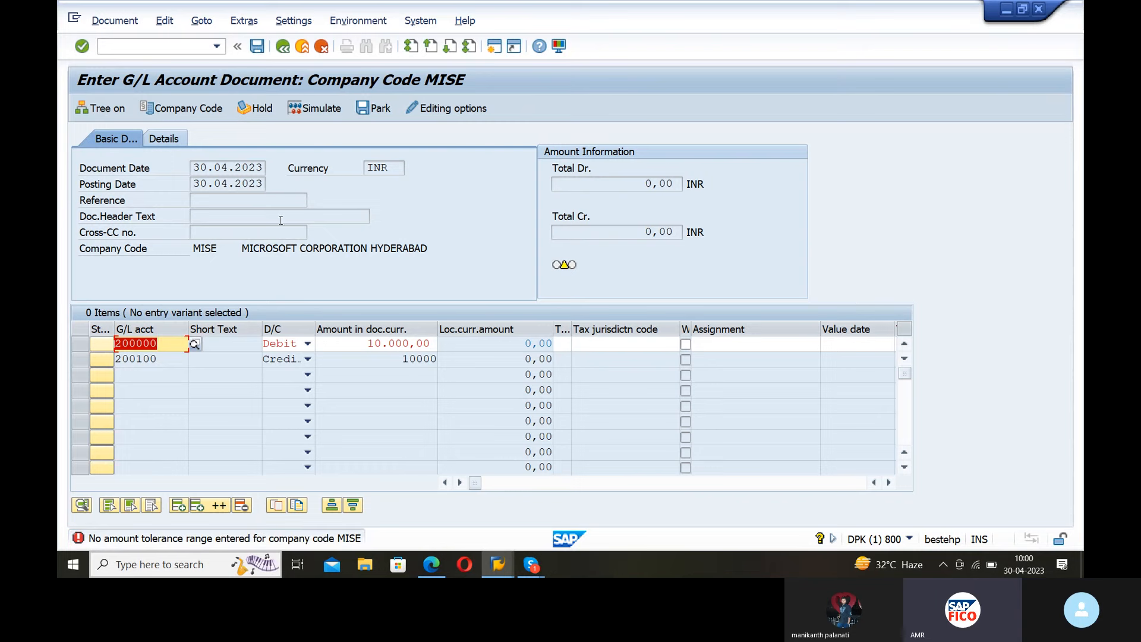
Restart G/L document entry with transaction code FB50 and set the document date to 30.04.2023.
{"action": "left_click", "coordinate": [158, 44]}
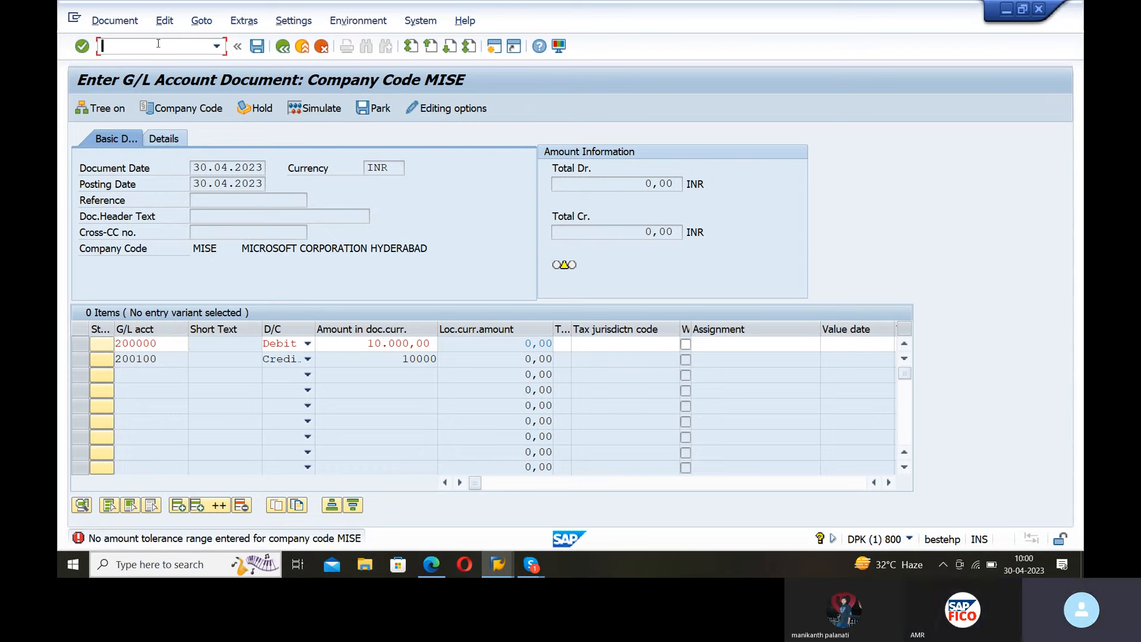
{"action": "type", "text": "/NF"}
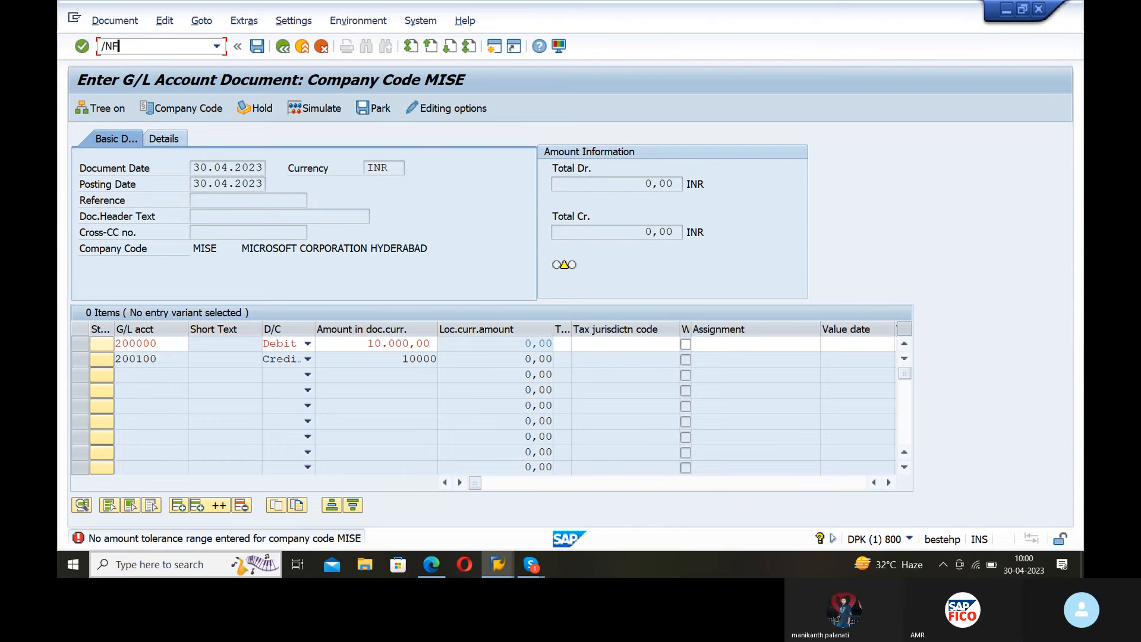
{"action": "type", "text": "B50"}
{"action": "key", "text": "Return"}
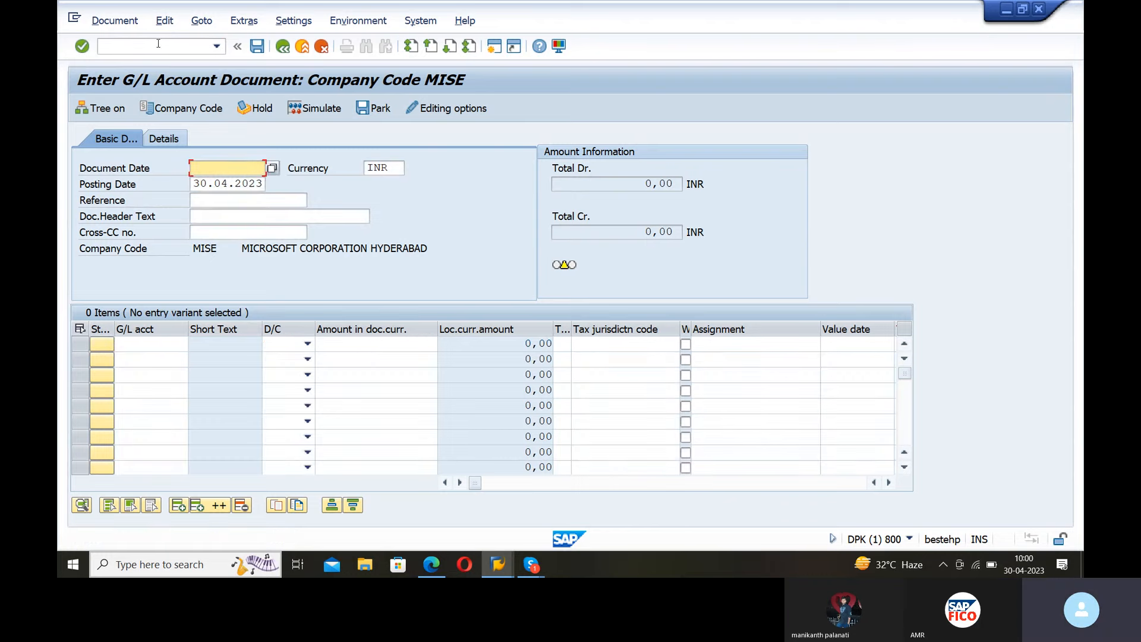
{"action": "left_click", "coordinate": [273, 168]}
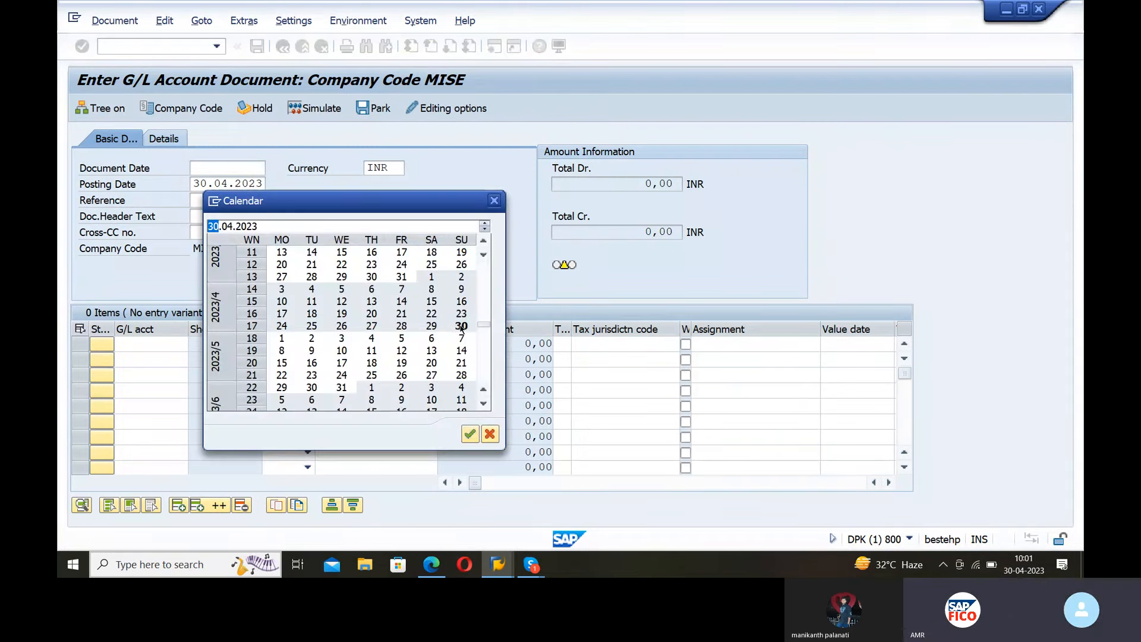
{"action": "left_click", "coordinate": [462, 326]}
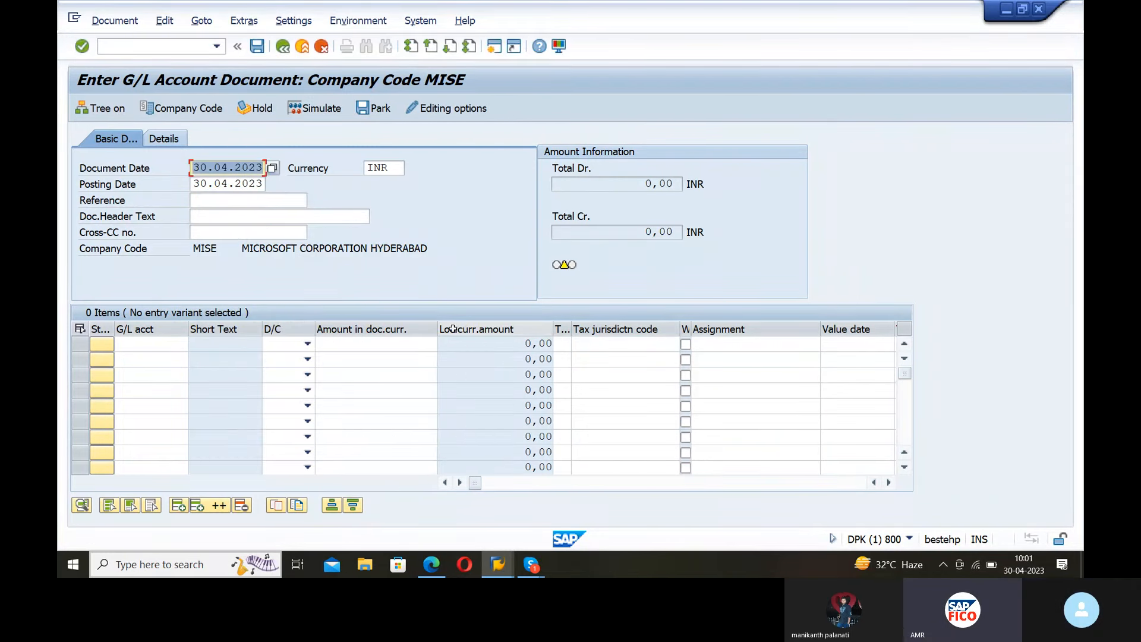
Enter the first line item as a debit of 10000 to G/L account 200000, MIOC BUILDINGS ACCOUNT.
{"action": "left_click", "coordinate": [184, 344]}
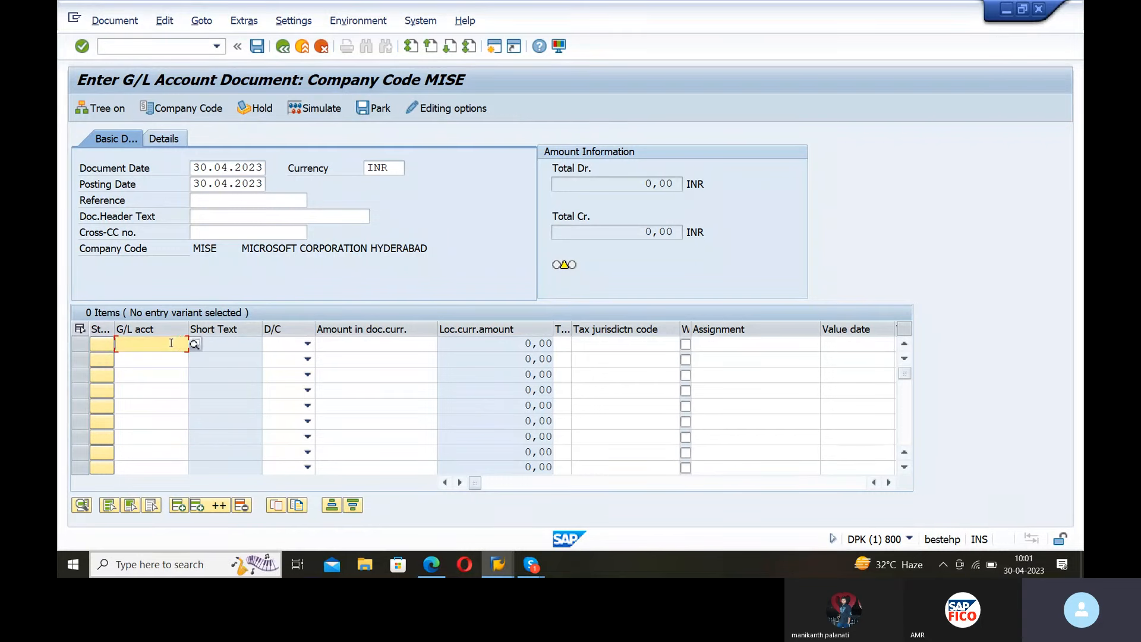
{"action": "left_click", "coordinate": [194, 344]}
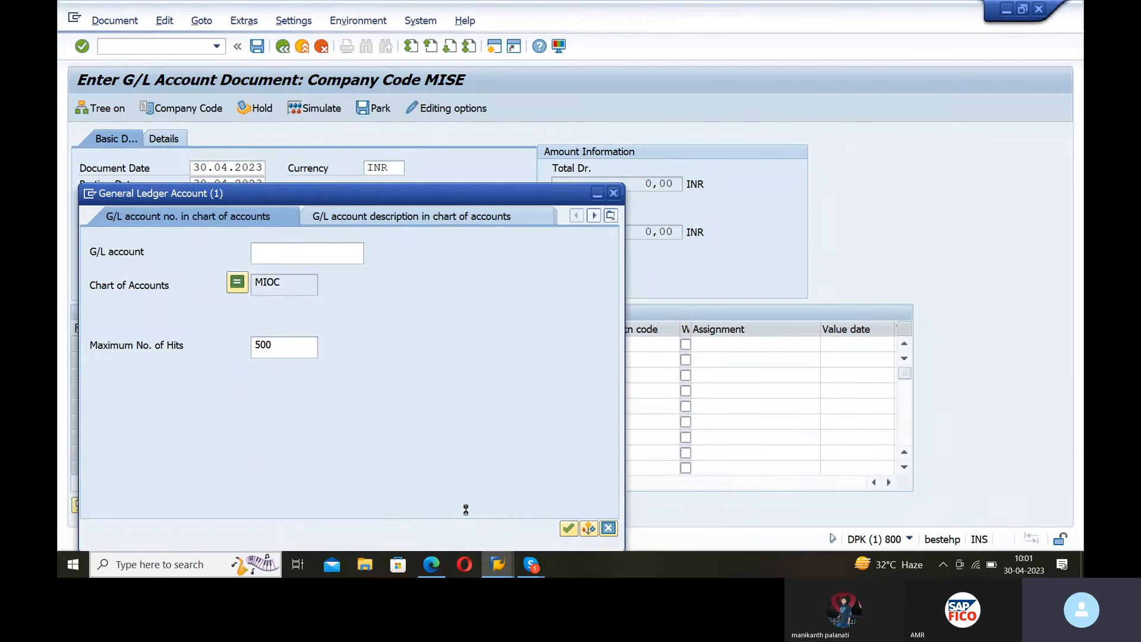
{"action": "left_click", "coordinate": [567, 528]}
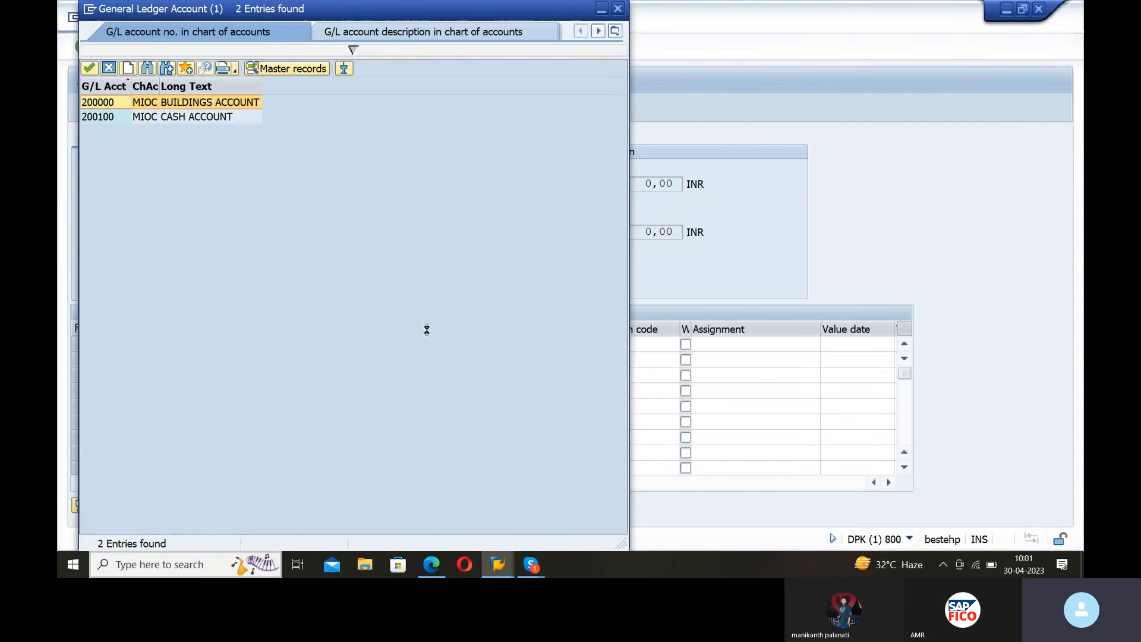
{"action": "double_click", "coordinate": [249, 104]}
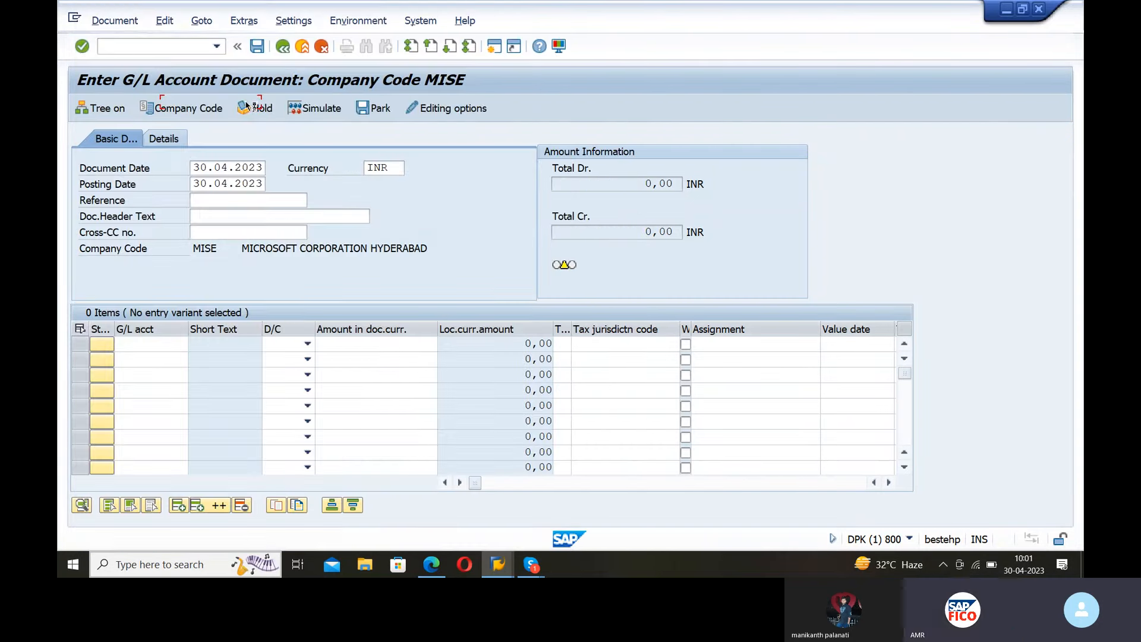
{"action": "left_click", "coordinate": [307, 344]}
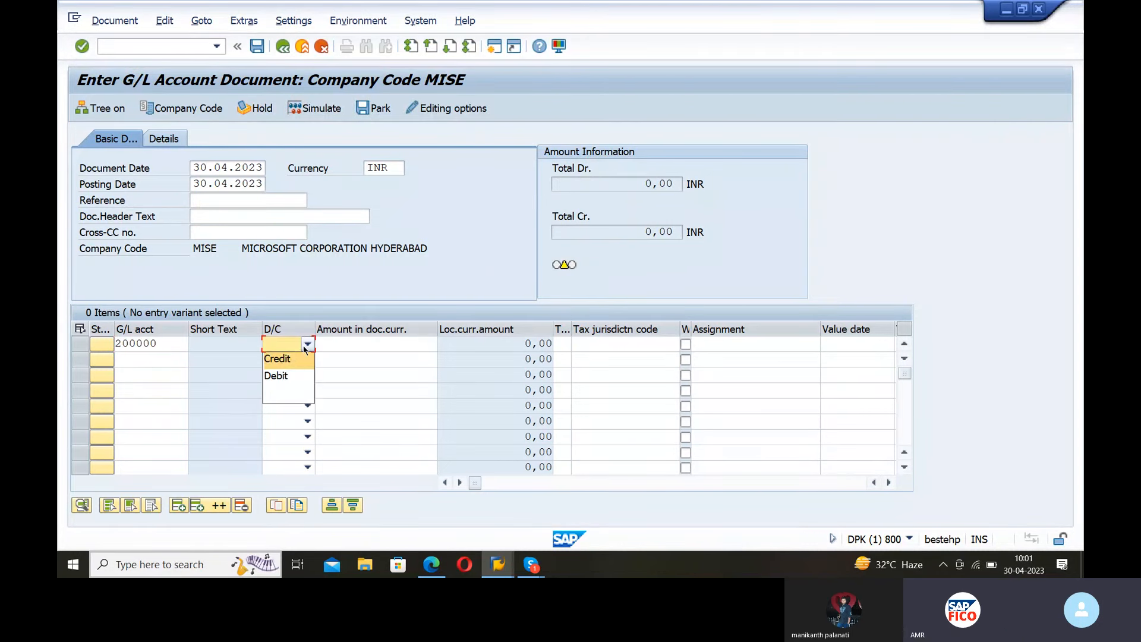
{"action": "left_click", "coordinate": [293, 376]}
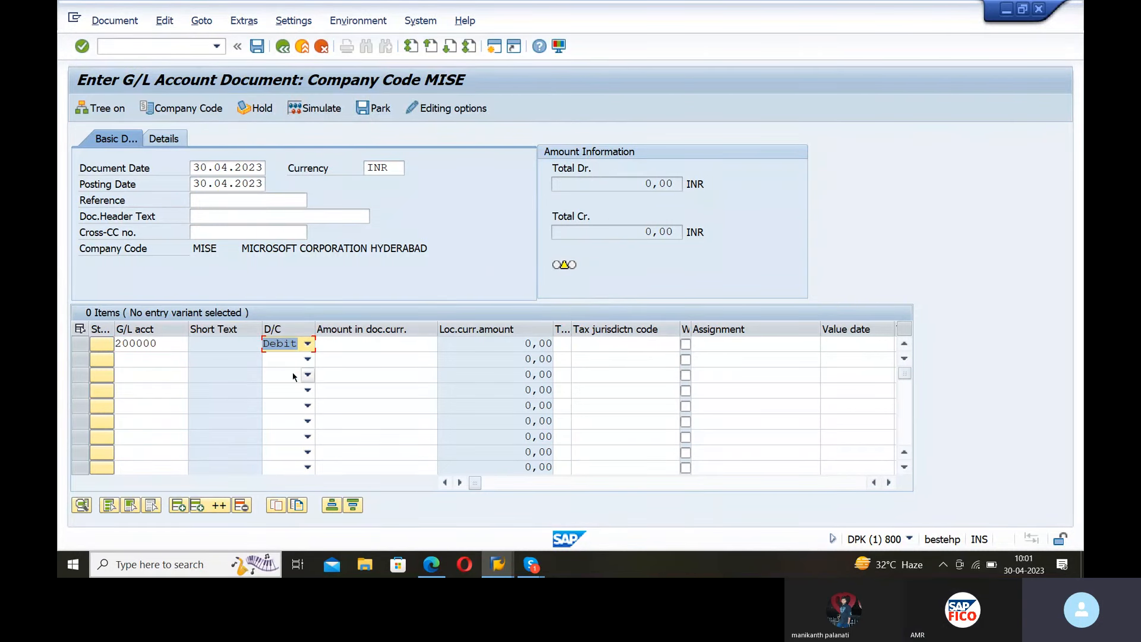
{"action": "left_click", "coordinate": [347, 342]}
{"action": "type", "text": "1000"}
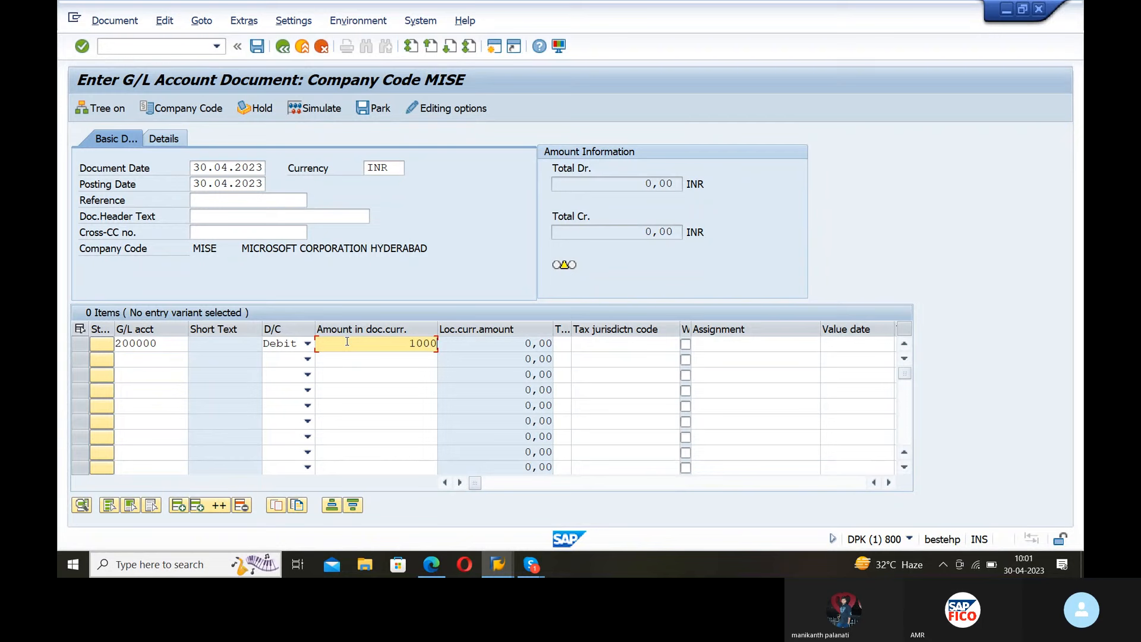
{"action": "type", "text": "0"}
Enter a credit of 10000 to G/L account 200100, MIOC CASH ACCOUNT, as the second line item and post the document.
{"action": "left_click", "coordinate": [153, 357]}
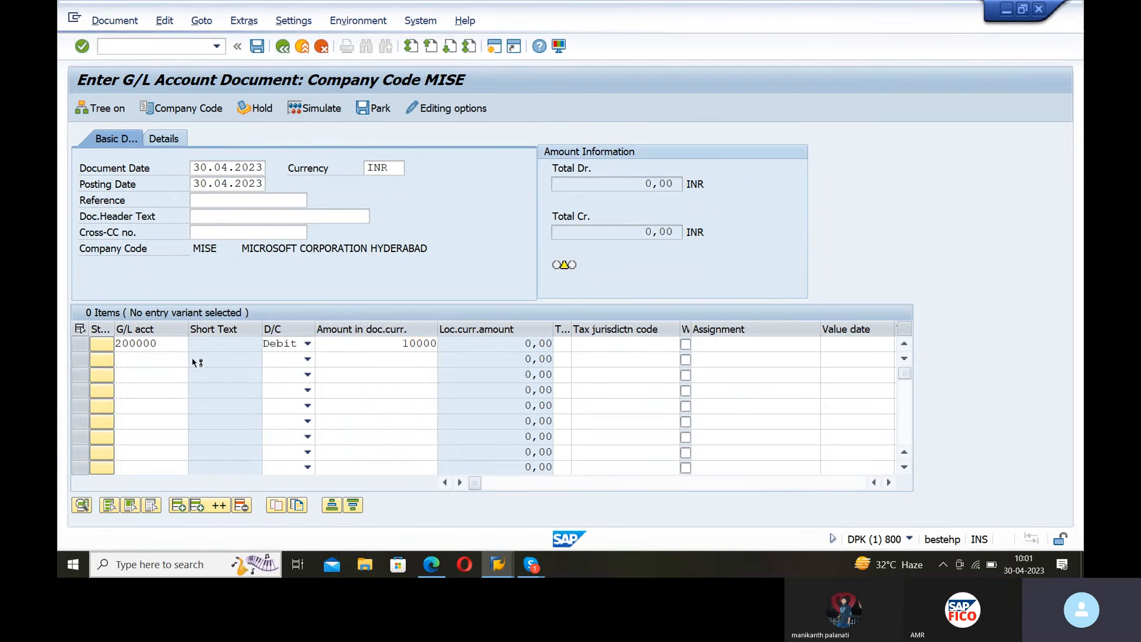
{"action": "left_click", "coordinate": [568, 532]}
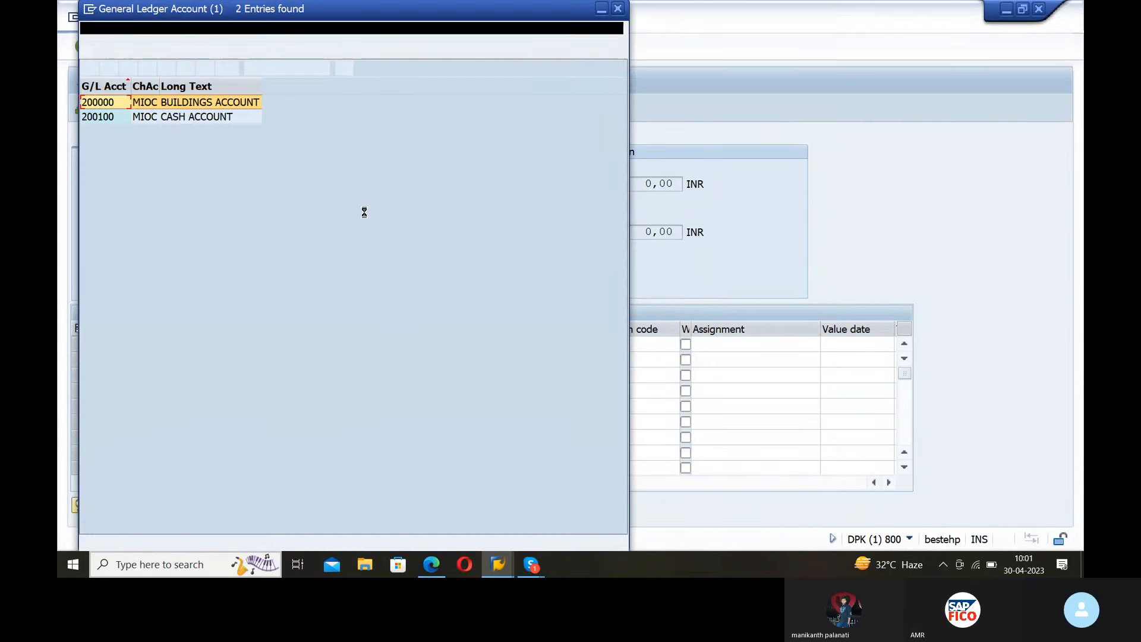
{"action": "left_click", "coordinate": [185, 118]}
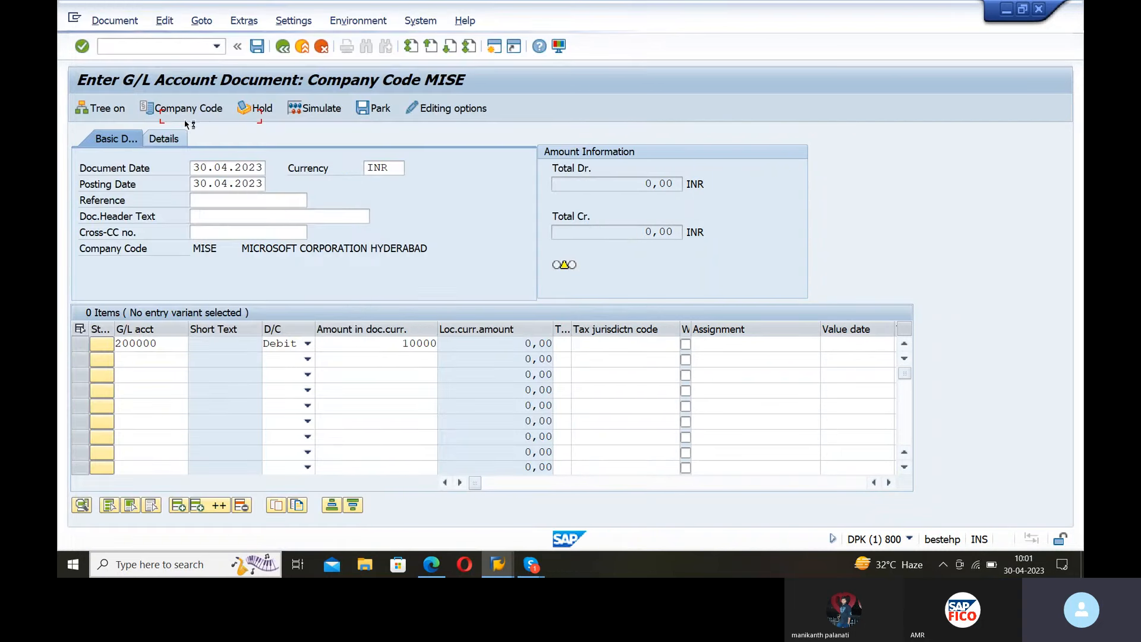
{"action": "left_click", "coordinate": [307, 359]}
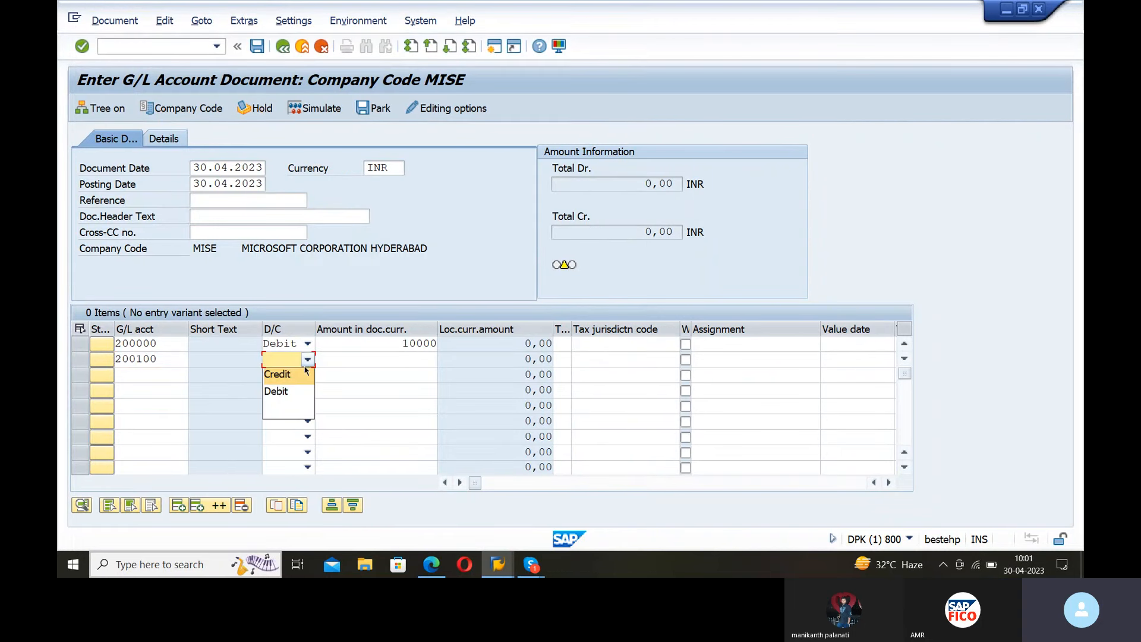
{"action": "left_click", "coordinate": [294, 375]}
{"action": "left_click", "coordinate": [396, 360]}
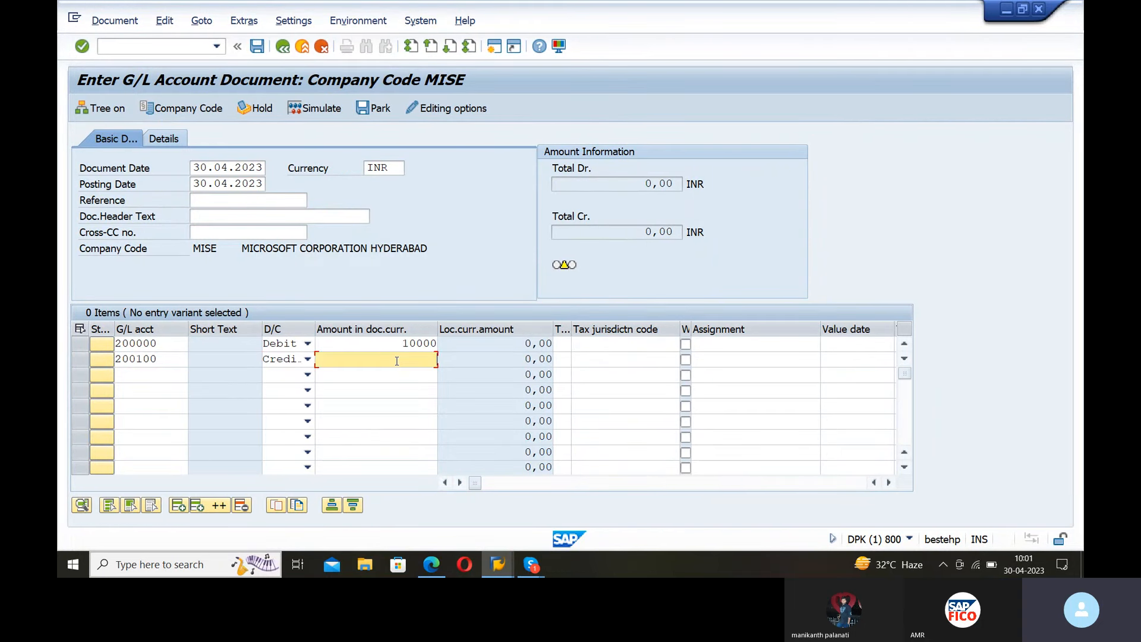
{"action": "type", "text": "10000"}
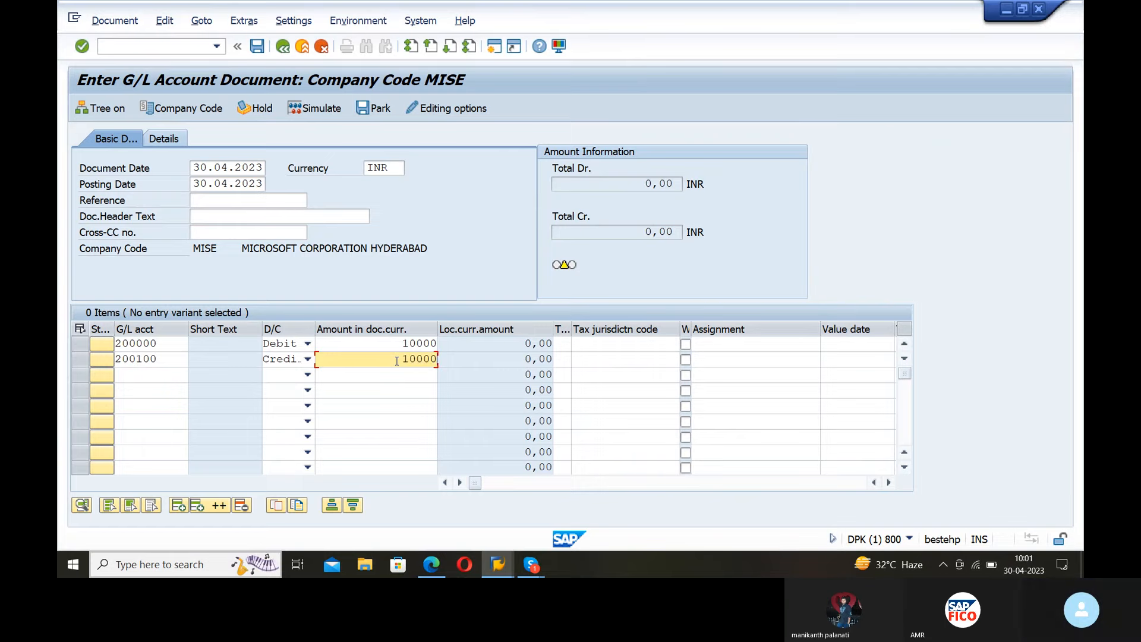
{"action": "key", "text": "Return"}
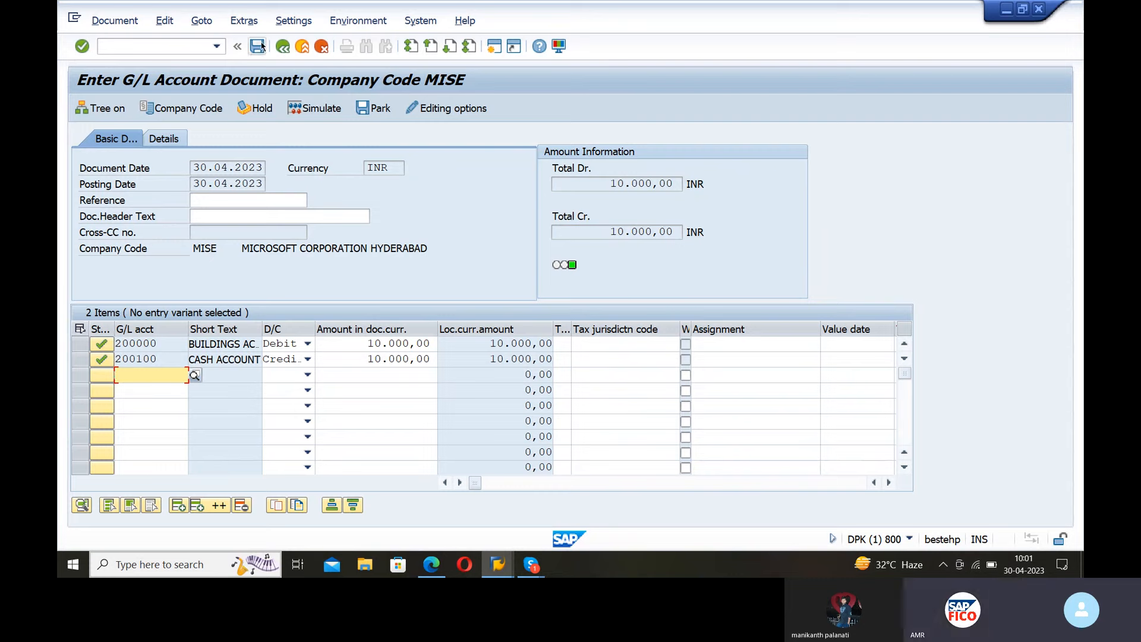
{"action": "left_click", "coordinate": [261, 46]}
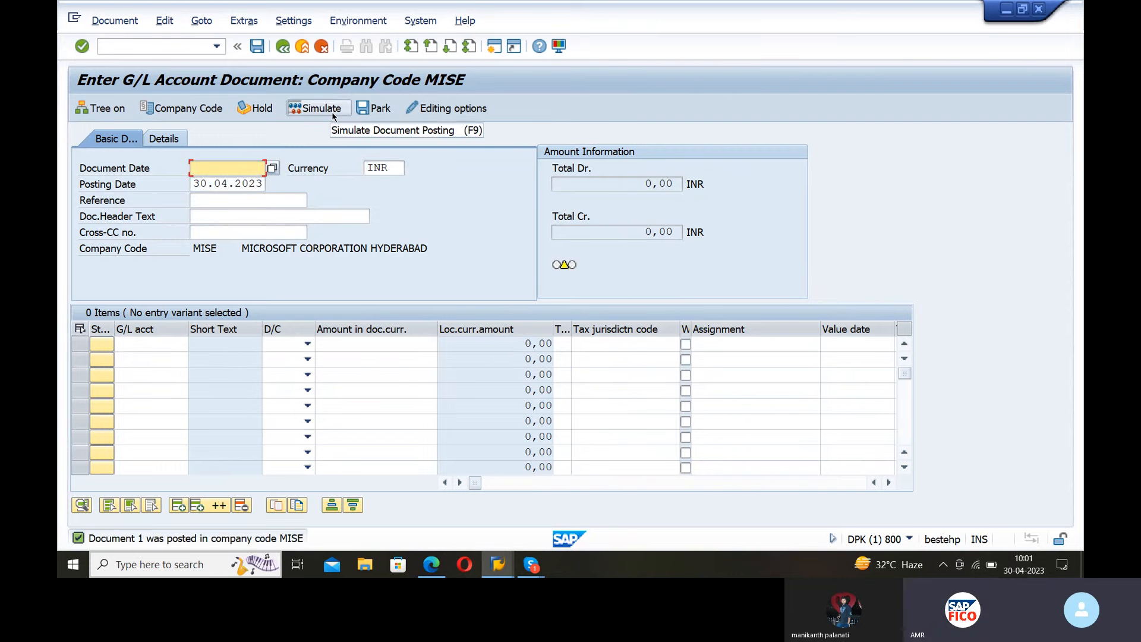
{"action": "left_click", "coordinate": [334, 110]}
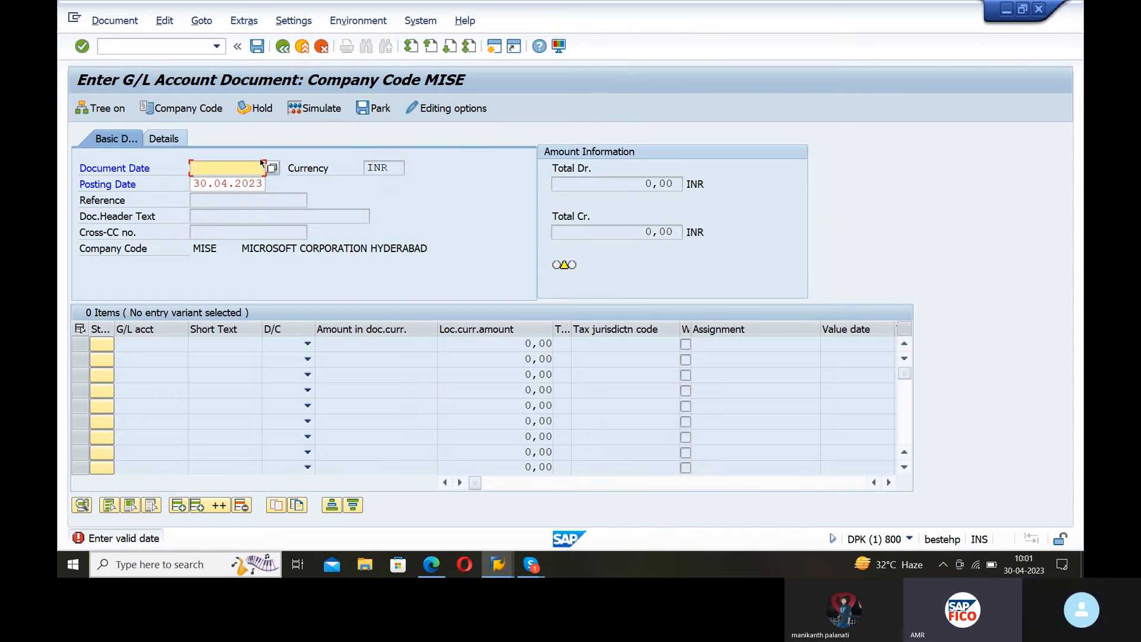
{"action": "left_click", "coordinate": [273, 171]}
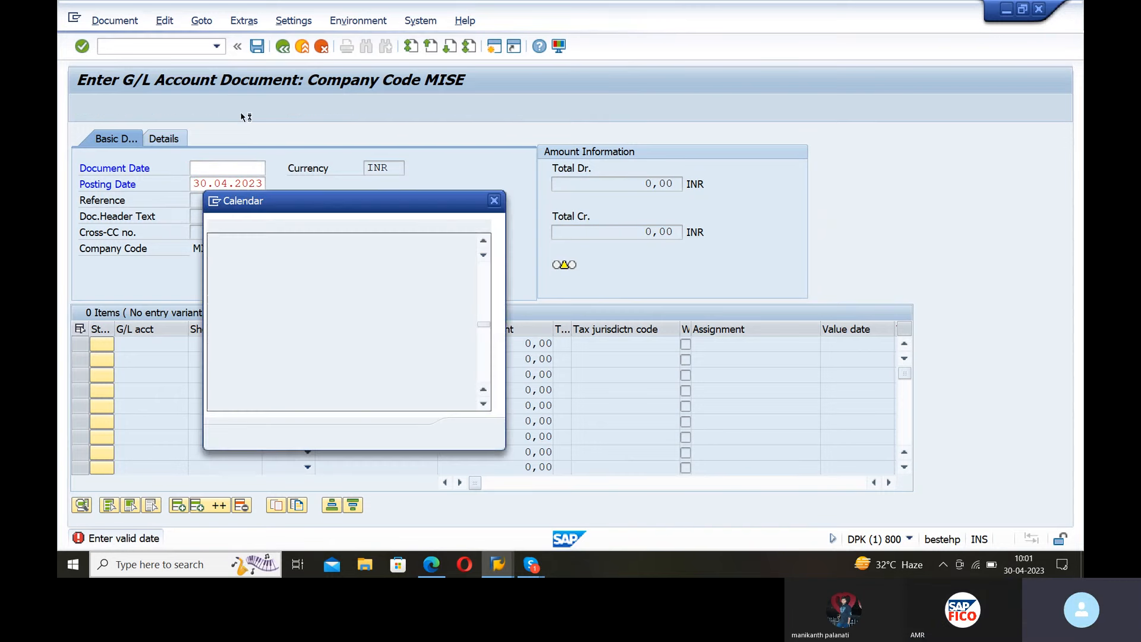
{"action": "left_click", "coordinate": [494, 202]}
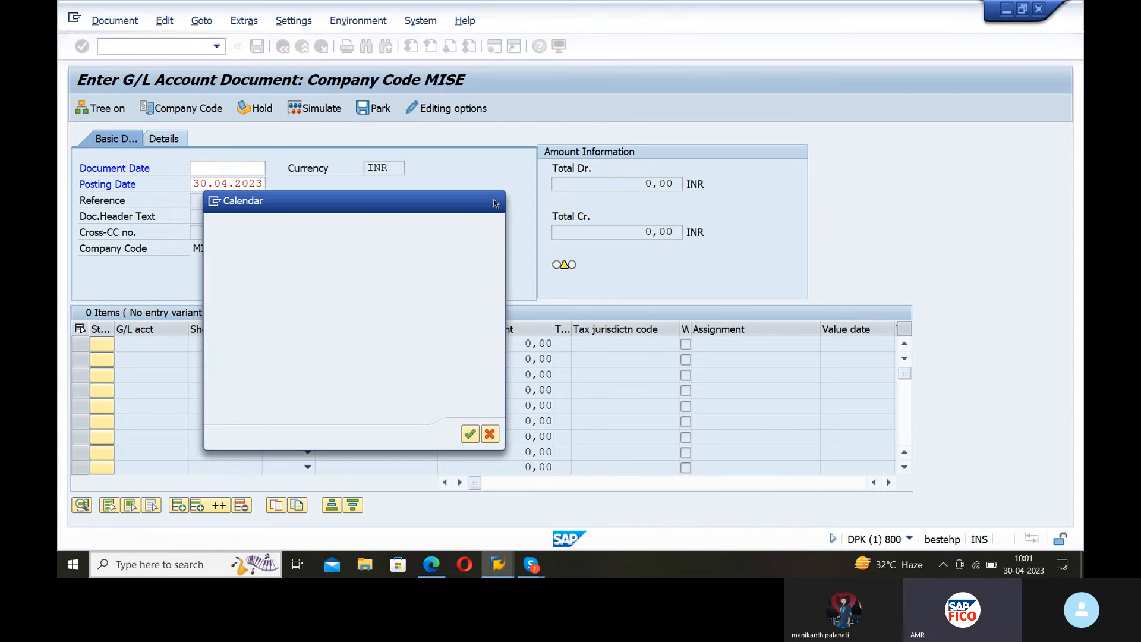
Start another G/L document with transaction code FB50, using 30.04.2023 as its document date.
{"action": "left_click", "coordinate": [177, 49]}
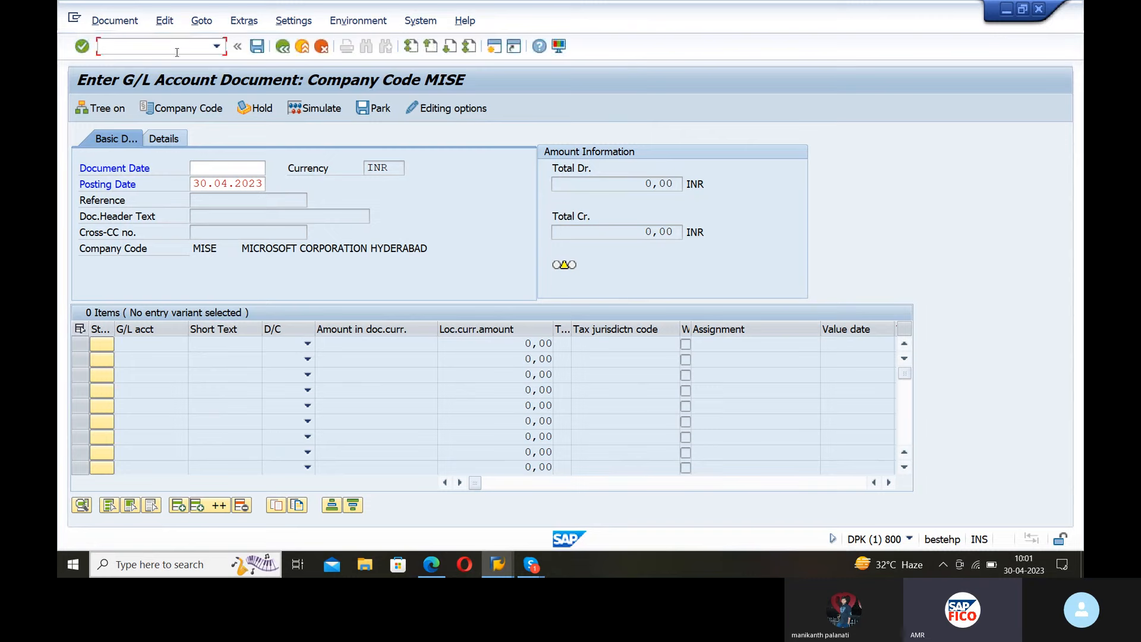
{"action": "type", "text": "/NFB50"}
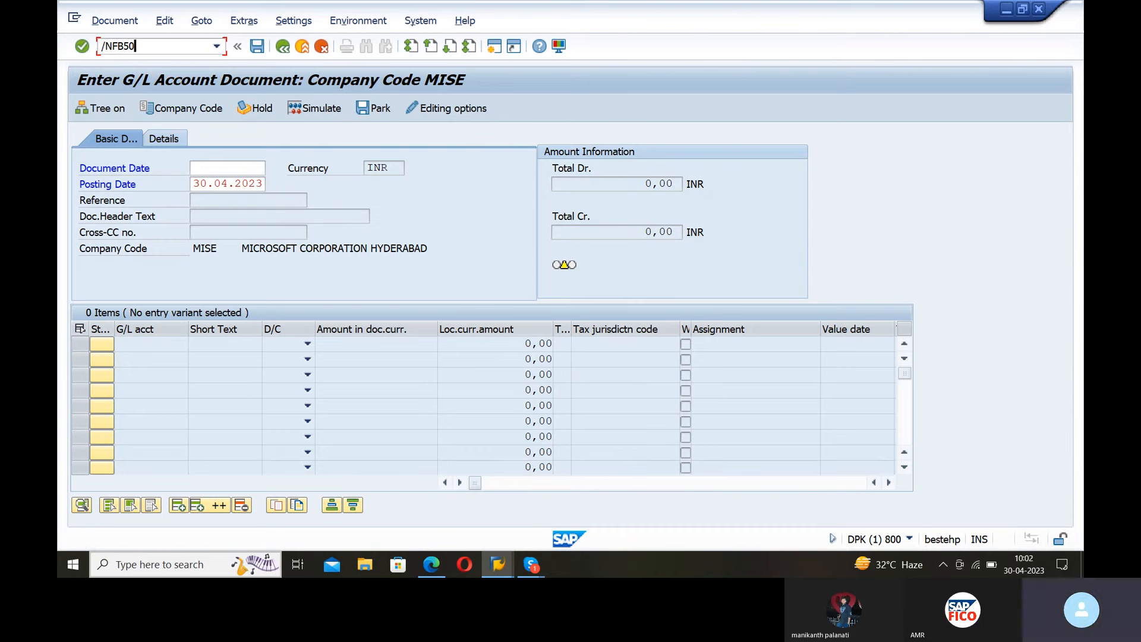
{"action": "key", "text": "Return"}
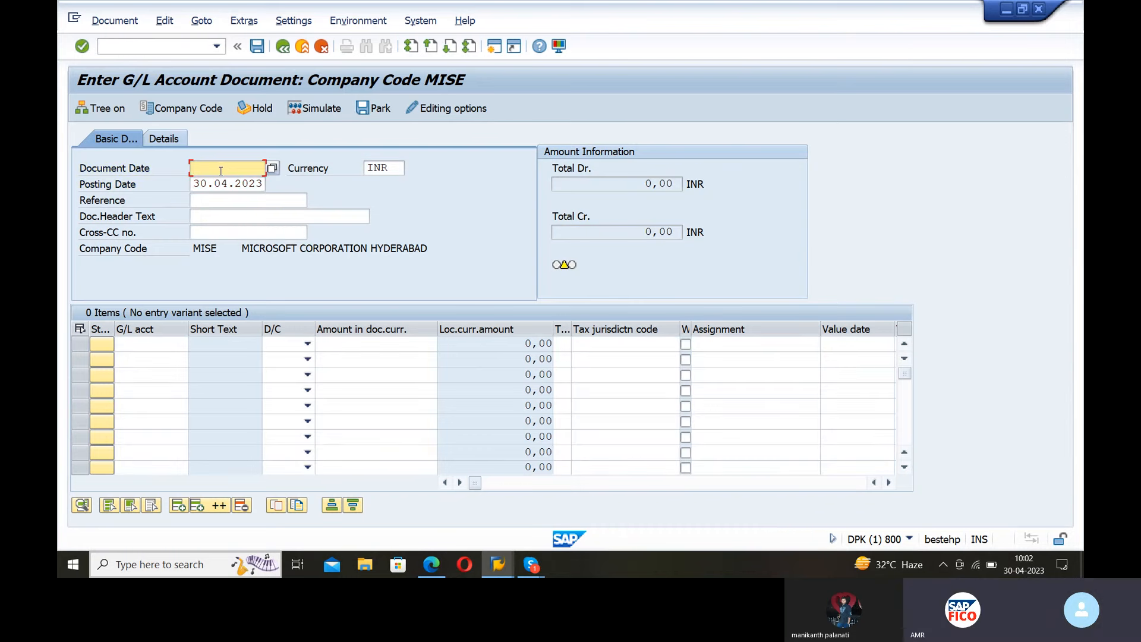
{"action": "left_click", "coordinate": [272, 169]}
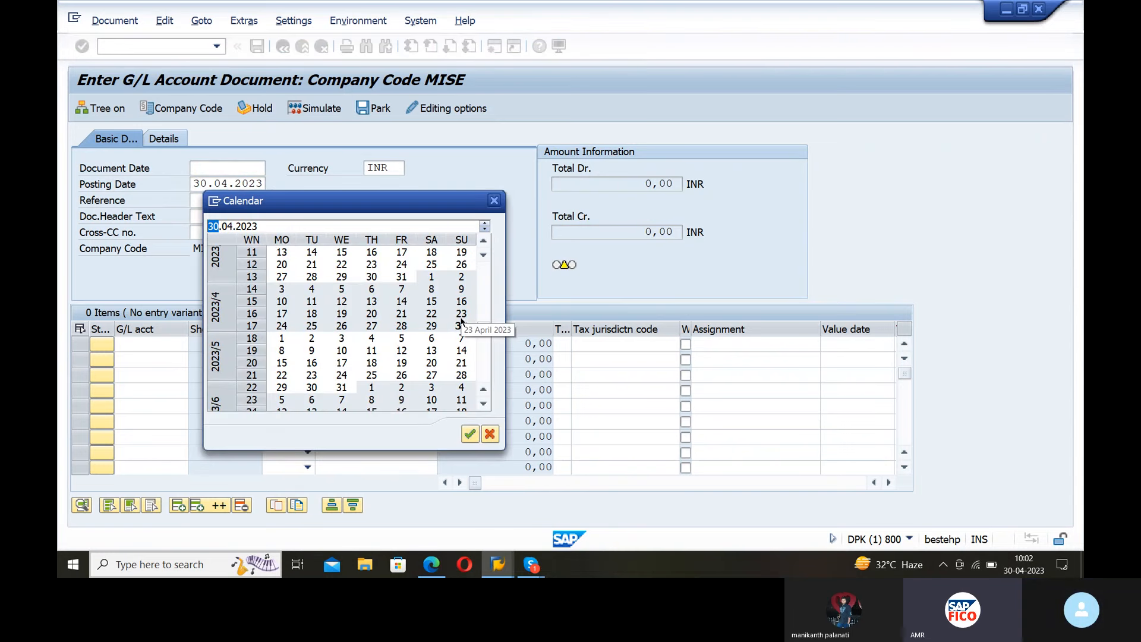
{"action": "left_click", "coordinate": [462, 325]}
{"action": "left_click", "coordinate": [462, 325]}
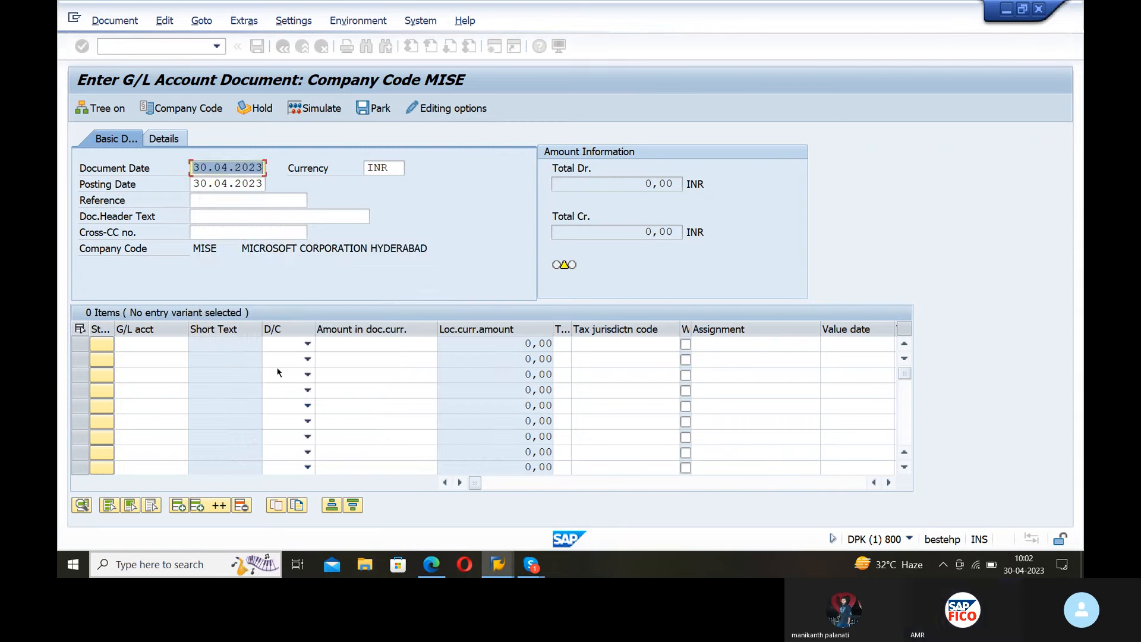
Enter a debit of 10000 to the buildings account 200000 as the new document's first line item.
{"action": "left_click", "coordinate": [127, 343]}
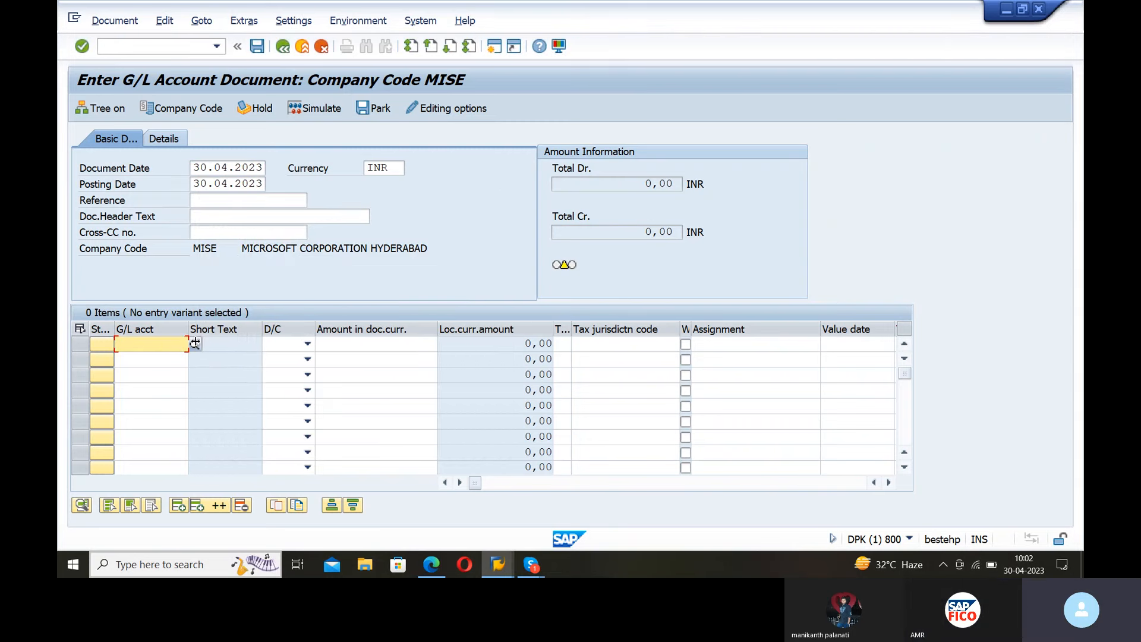
{"action": "key", "text": "F4"}
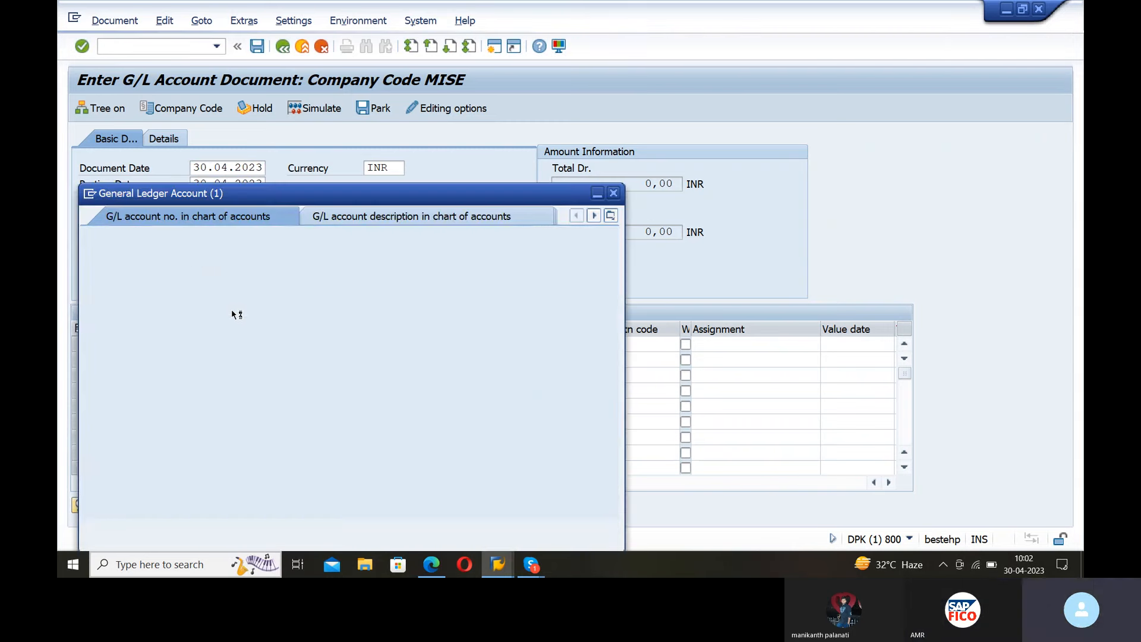
{"action": "left_click", "coordinate": [568, 528]}
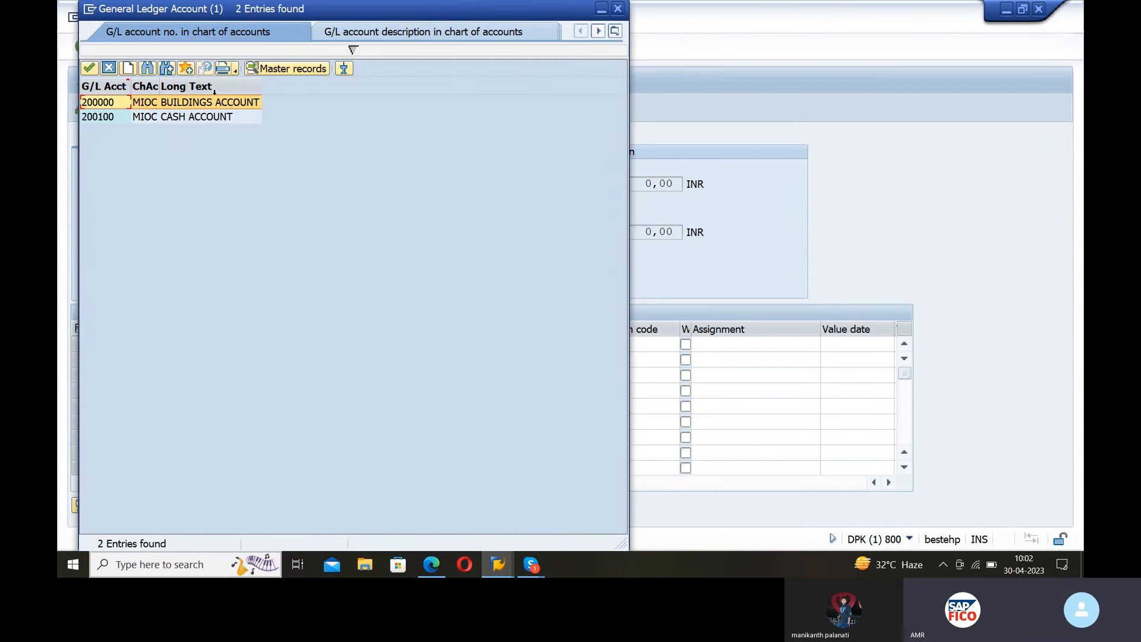
{"action": "double_click", "coordinate": [215, 105]}
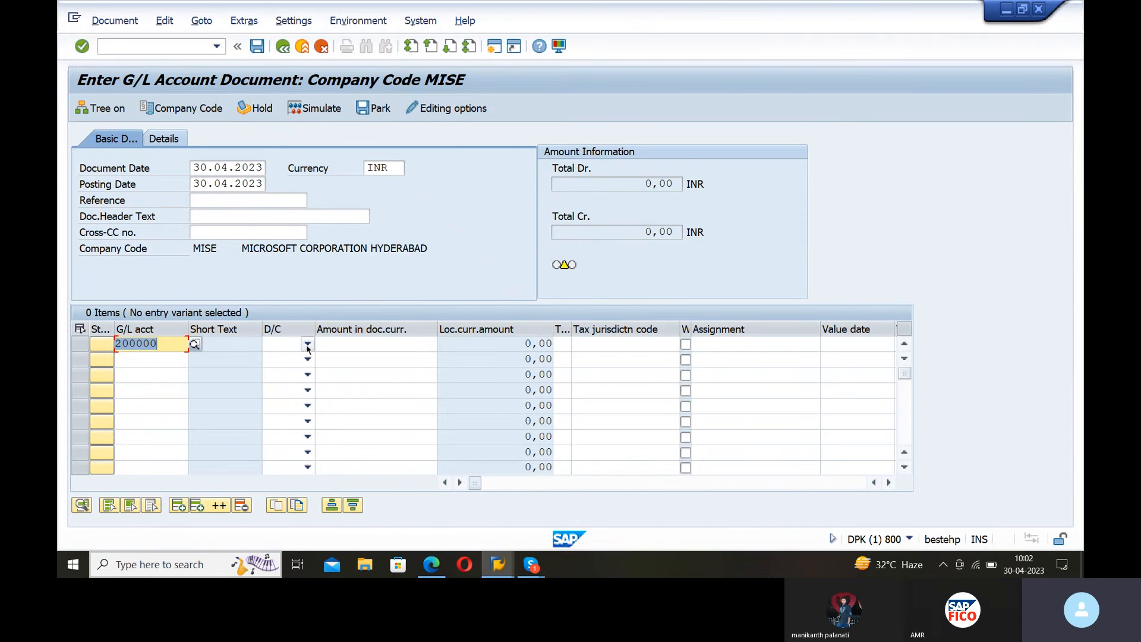
{"action": "left_click", "coordinate": [307, 343]}
{"action": "left_click", "coordinate": [295, 375]}
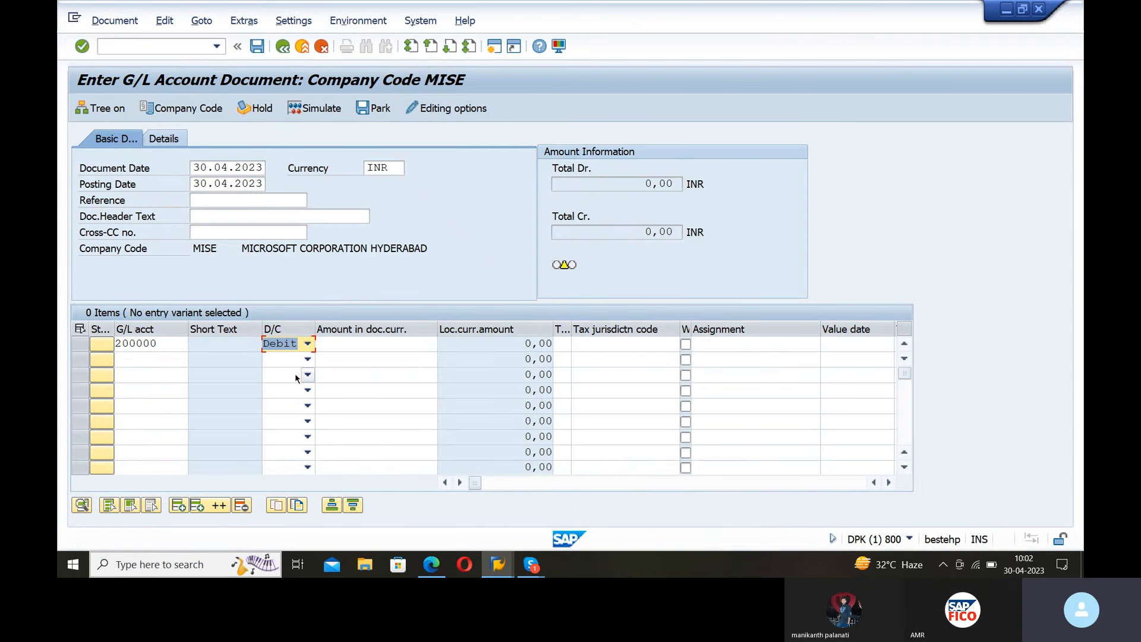
{"action": "left_click", "coordinate": [365, 345]}
{"action": "type", "text": "10000"}
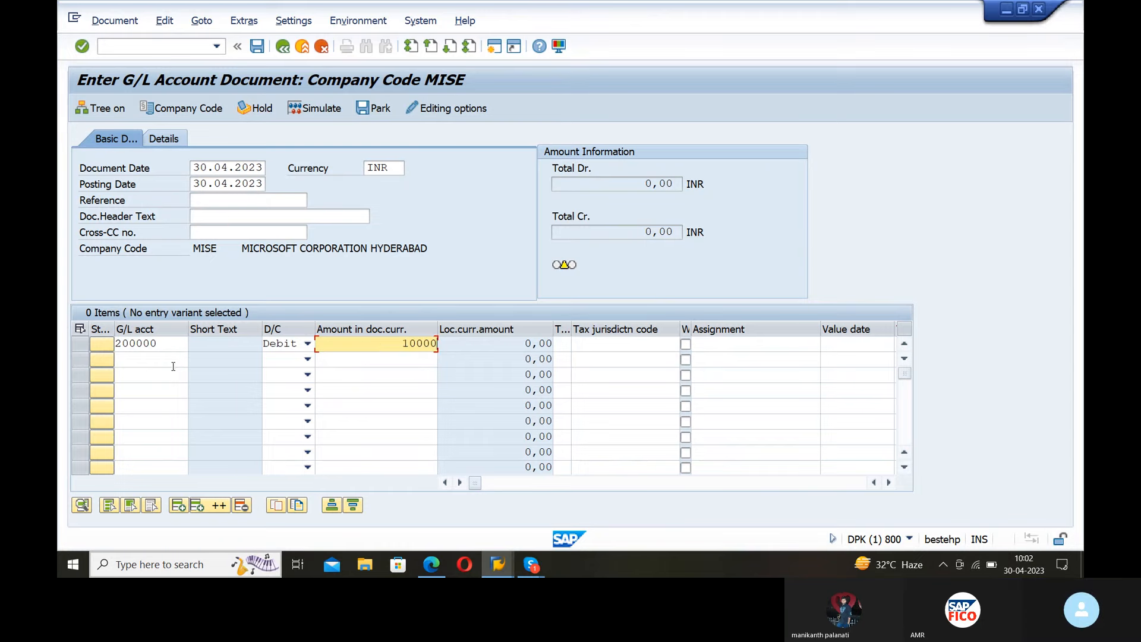
Enter a credit of 10000 to G/L account 200100, MIOC CASH ACCOUNT, as the second line item of the new document.
{"action": "left_click", "coordinate": [173, 366]}
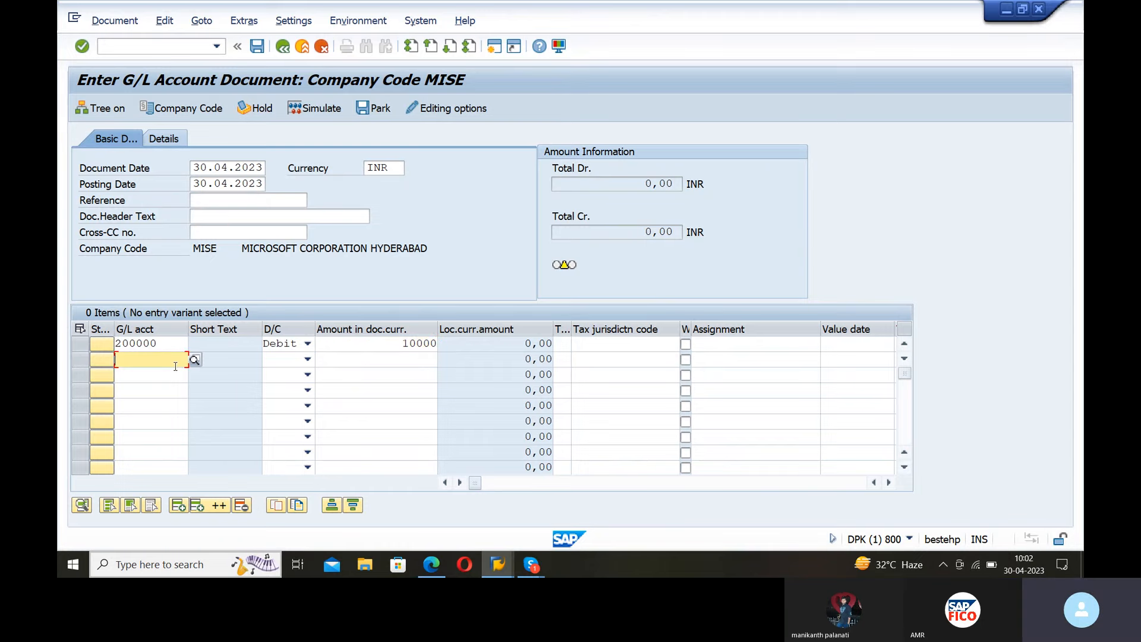
{"action": "left_click", "coordinate": [194, 361]}
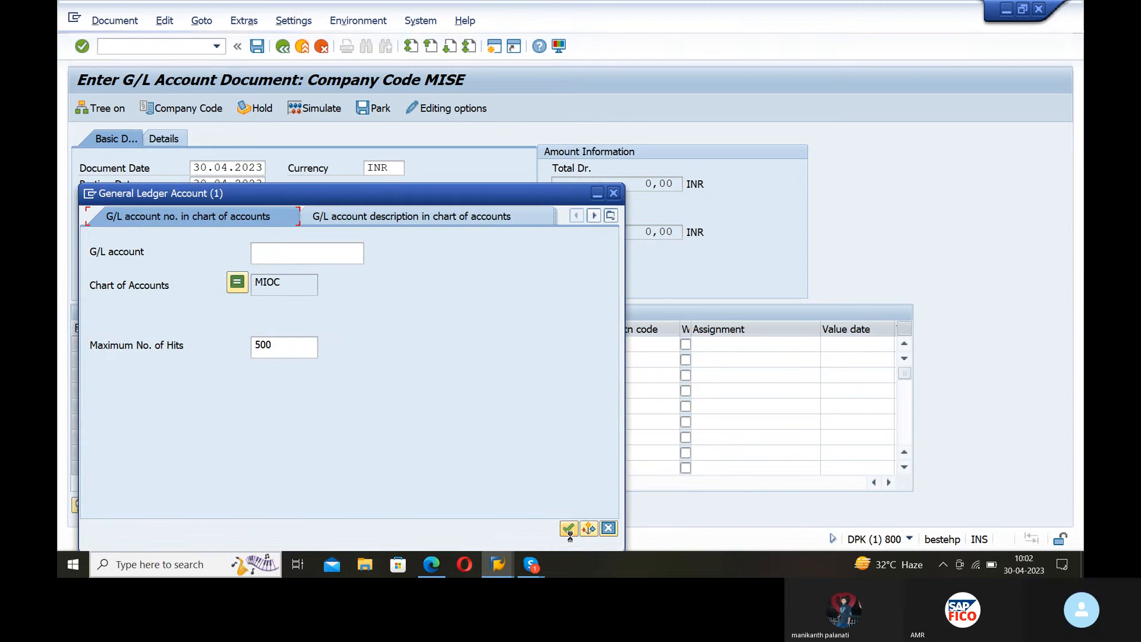
{"action": "left_click", "coordinate": [569, 529]}
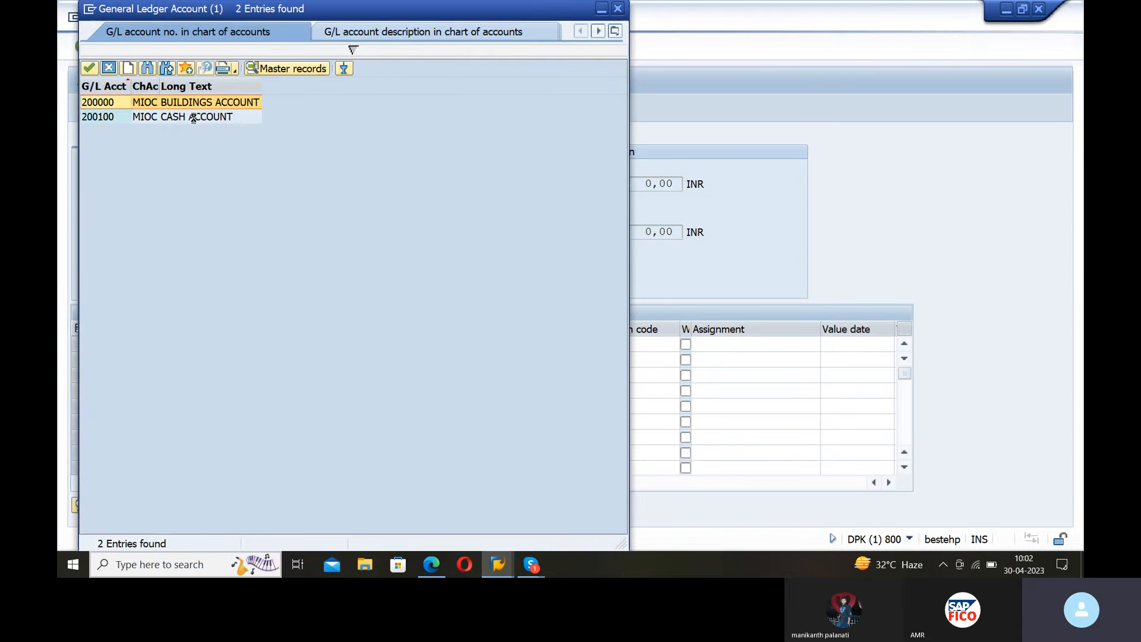
{"action": "double_click", "coordinate": [191, 117]}
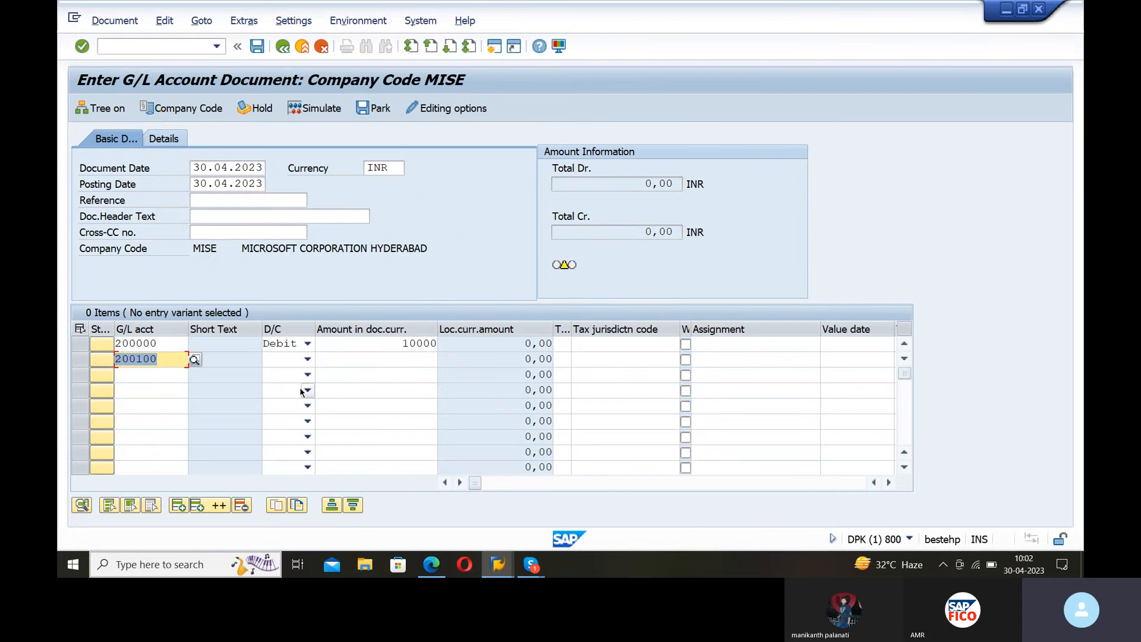
{"action": "left_click", "coordinate": [306, 363]}
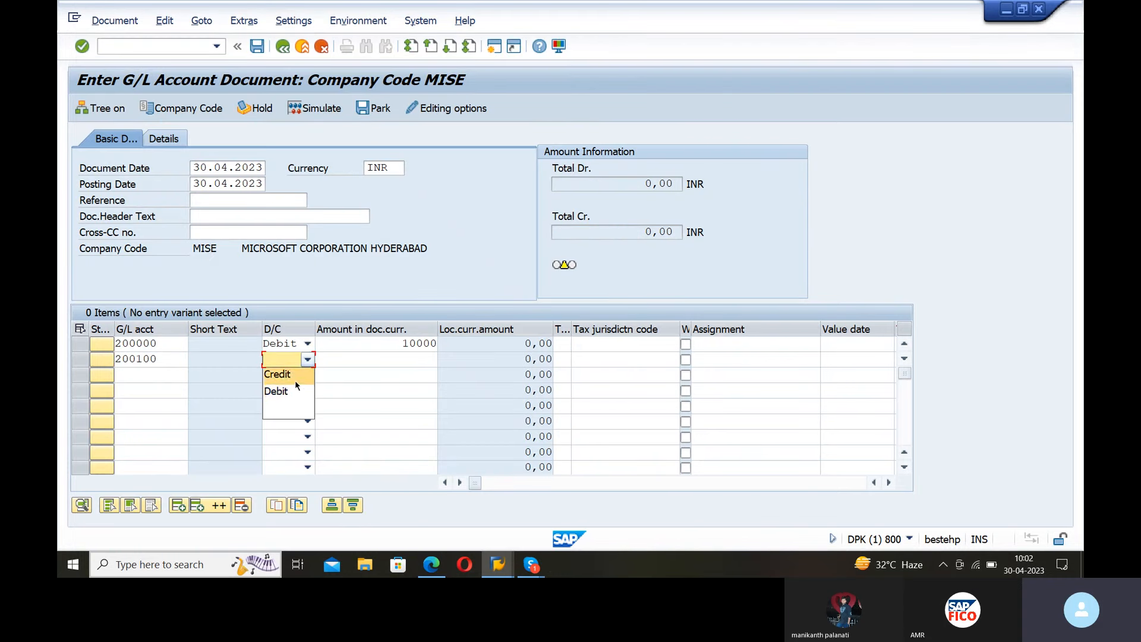
{"action": "left_click", "coordinate": [295, 377]}
{"action": "left_click", "coordinate": [412, 364]}
{"action": "type", "text": "1"}
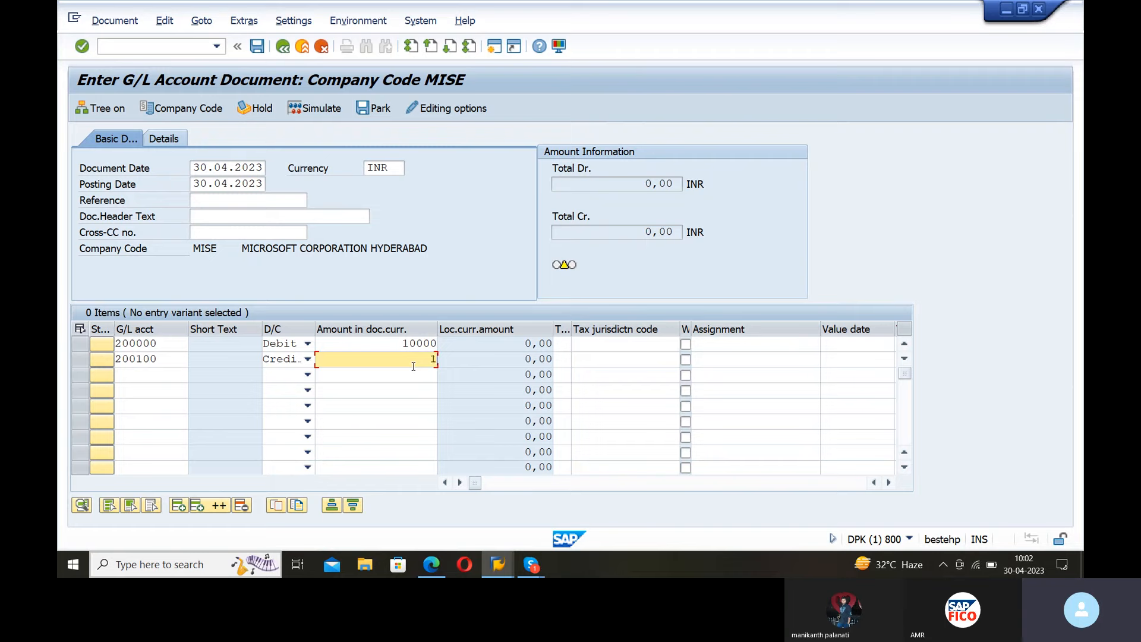
{"action": "type", "text": "0000"}
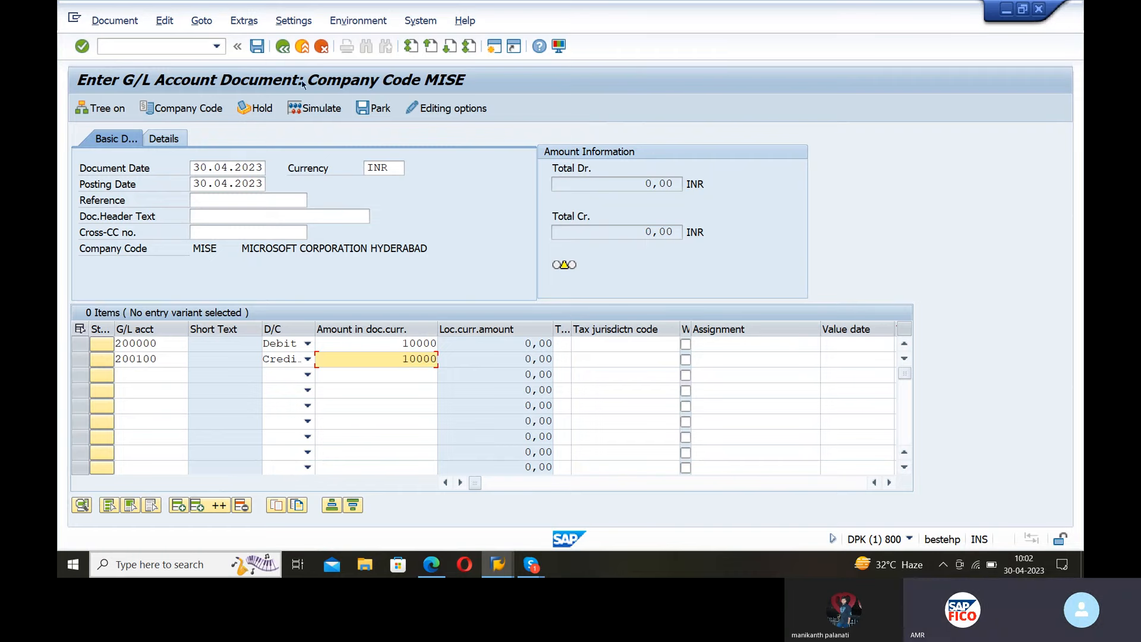
{"action": "key", "text": "Return"}
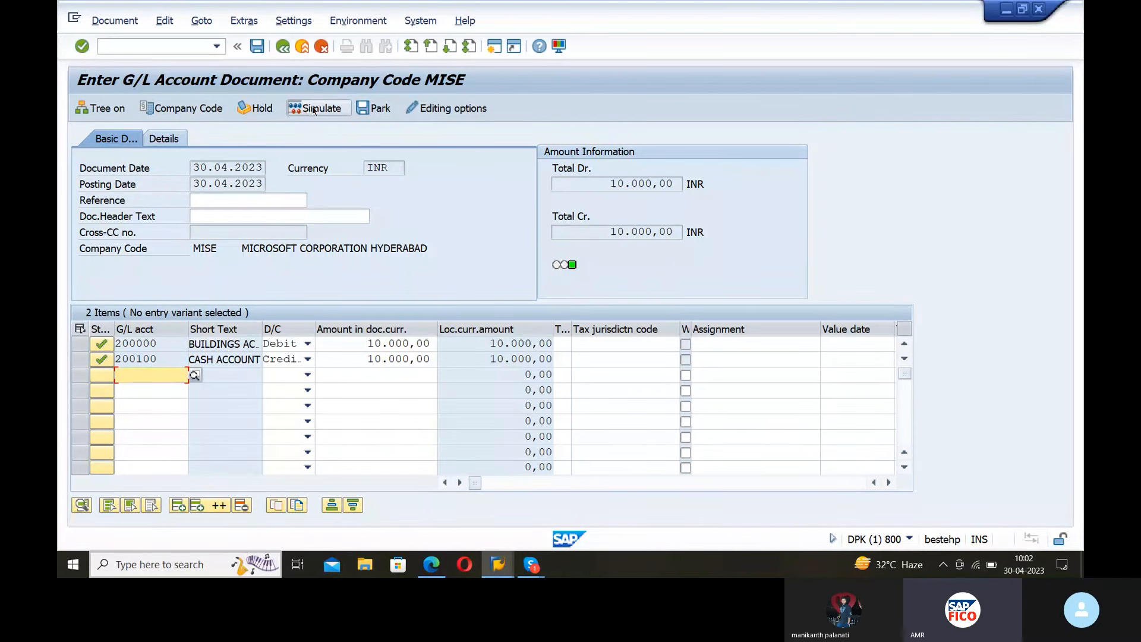
Simulate the balanced G/L document and post it from the document overview.
{"action": "left_click", "coordinate": [314, 108]}
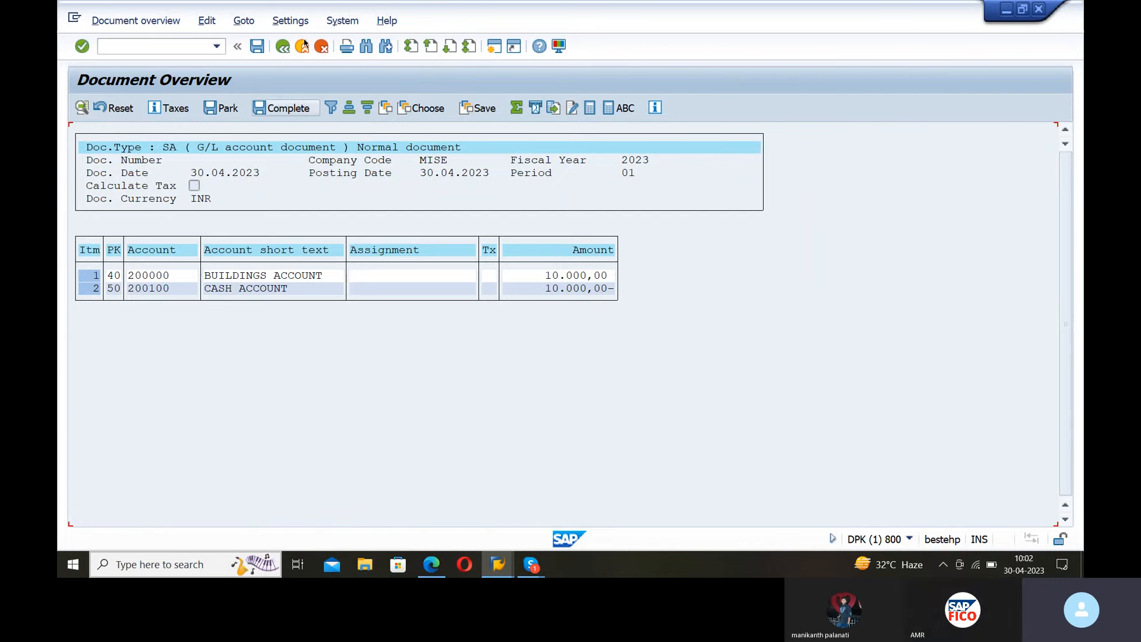
{"action": "left_click", "coordinate": [257, 48]}
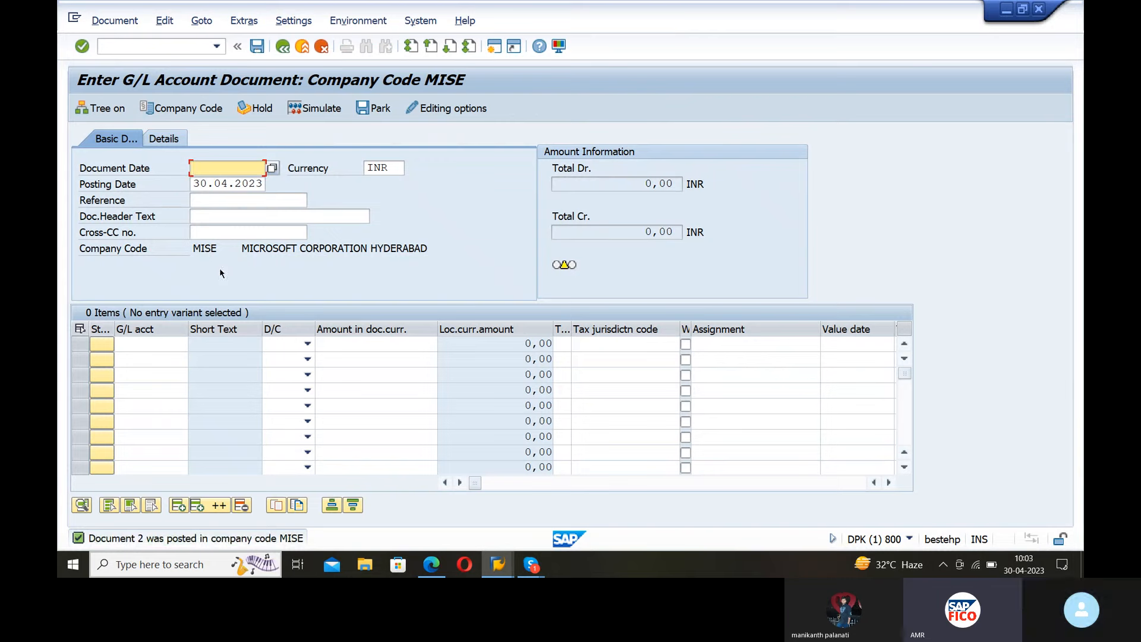
Run the G/L line item display with transaction code FBL3N for company code MISE's open items at key date 30.04.2023.
{"action": "left_click", "coordinate": [145, 48]}
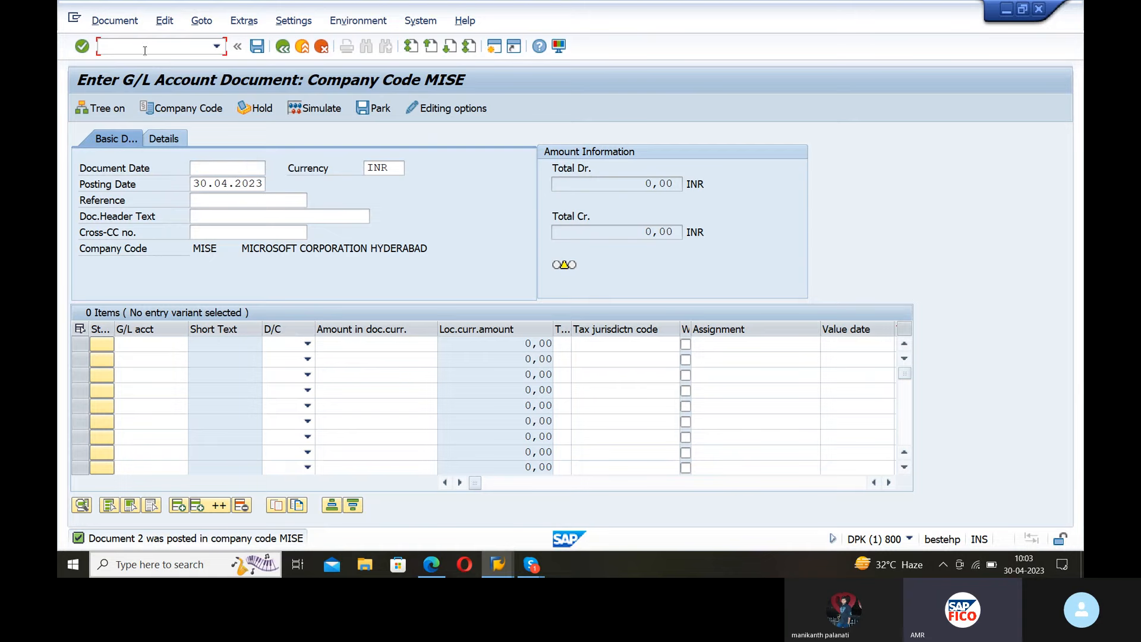
{"action": "type", "text": "/F"}
{"action": "key", "text": "BackSpace"}
{"action": "type", "text": "N"}
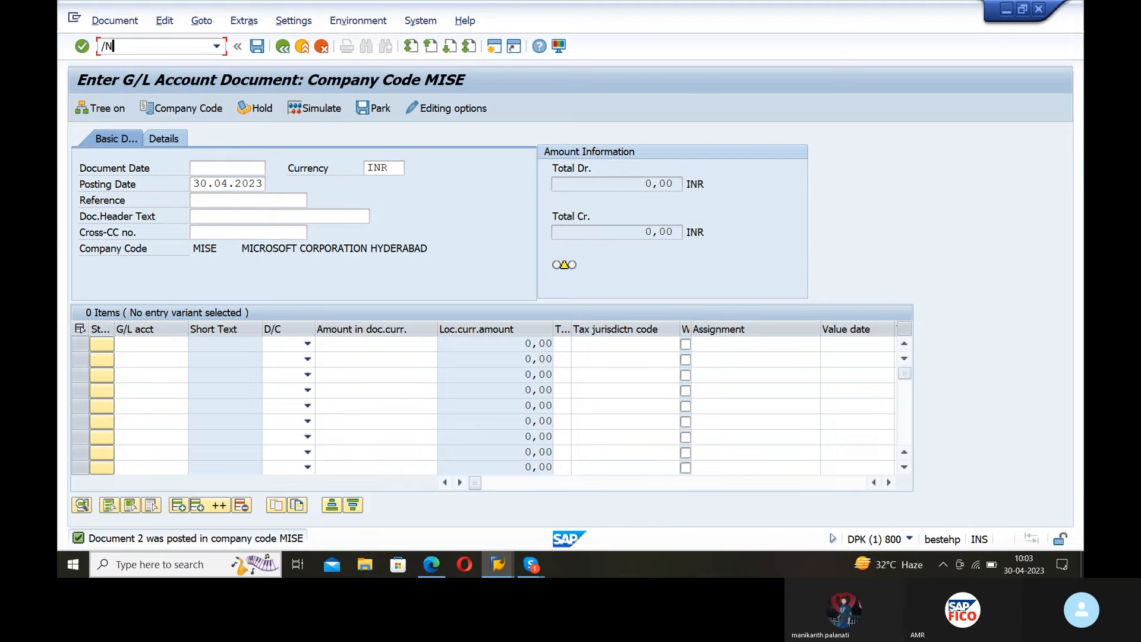
{"action": "type", "text": "FBL"}
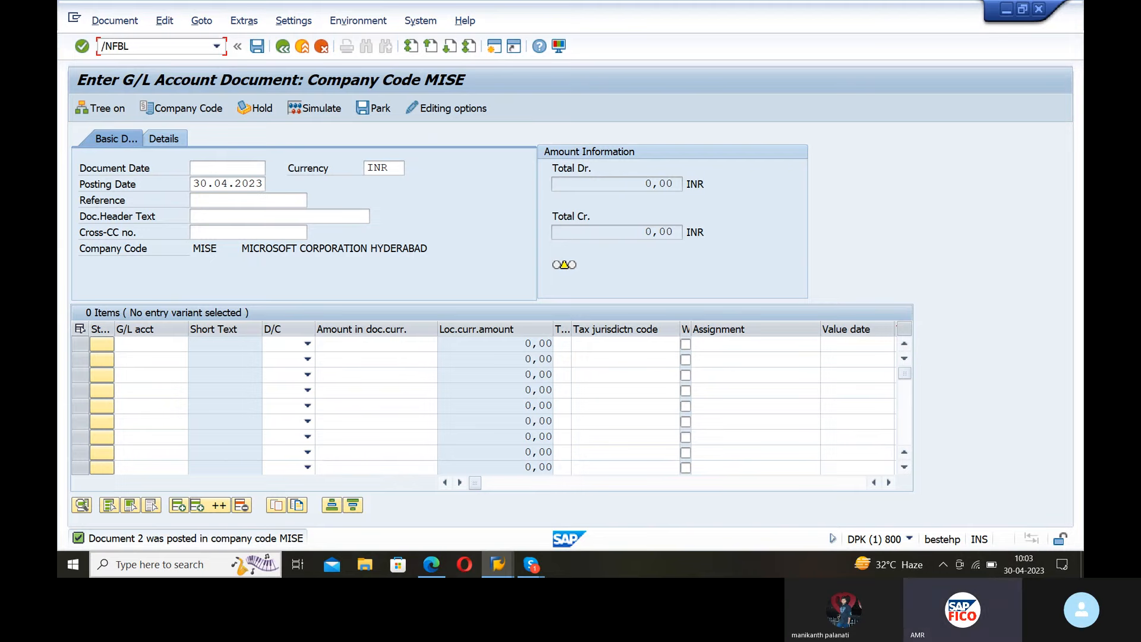
{"action": "type", "text": "3N"}
{"action": "key", "text": "Return"}
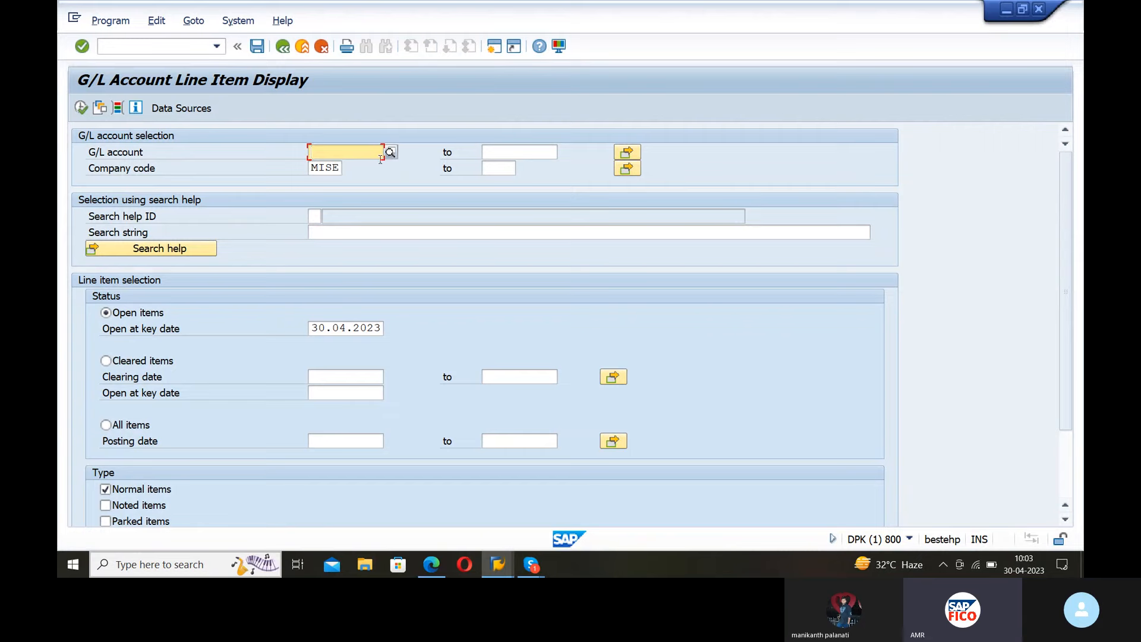
{"action": "left_click", "coordinate": [81, 107]}
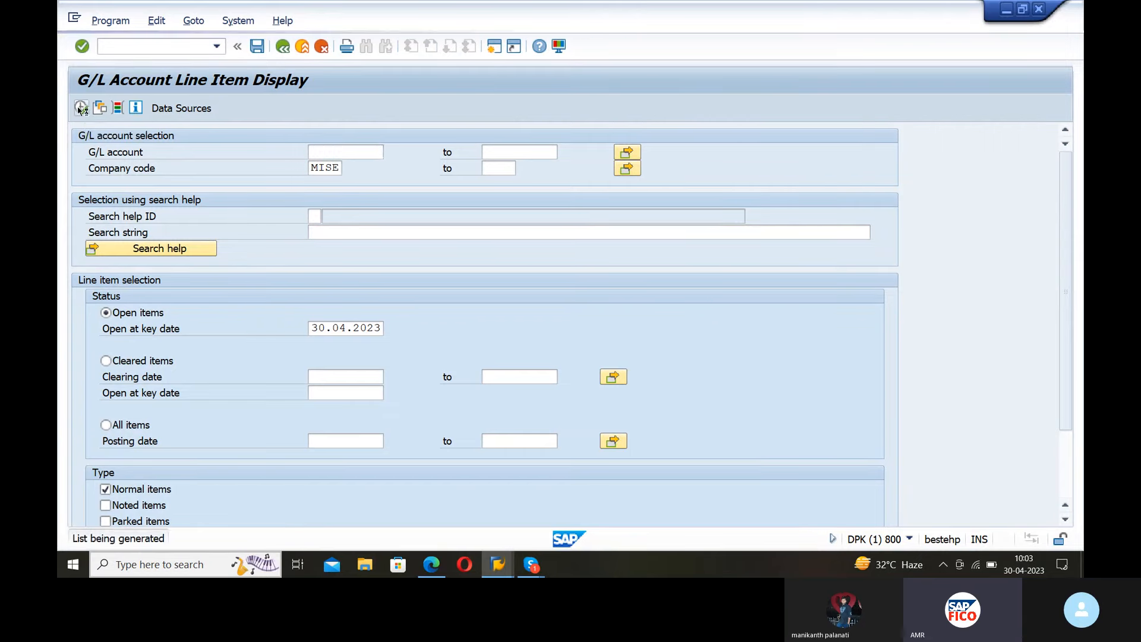